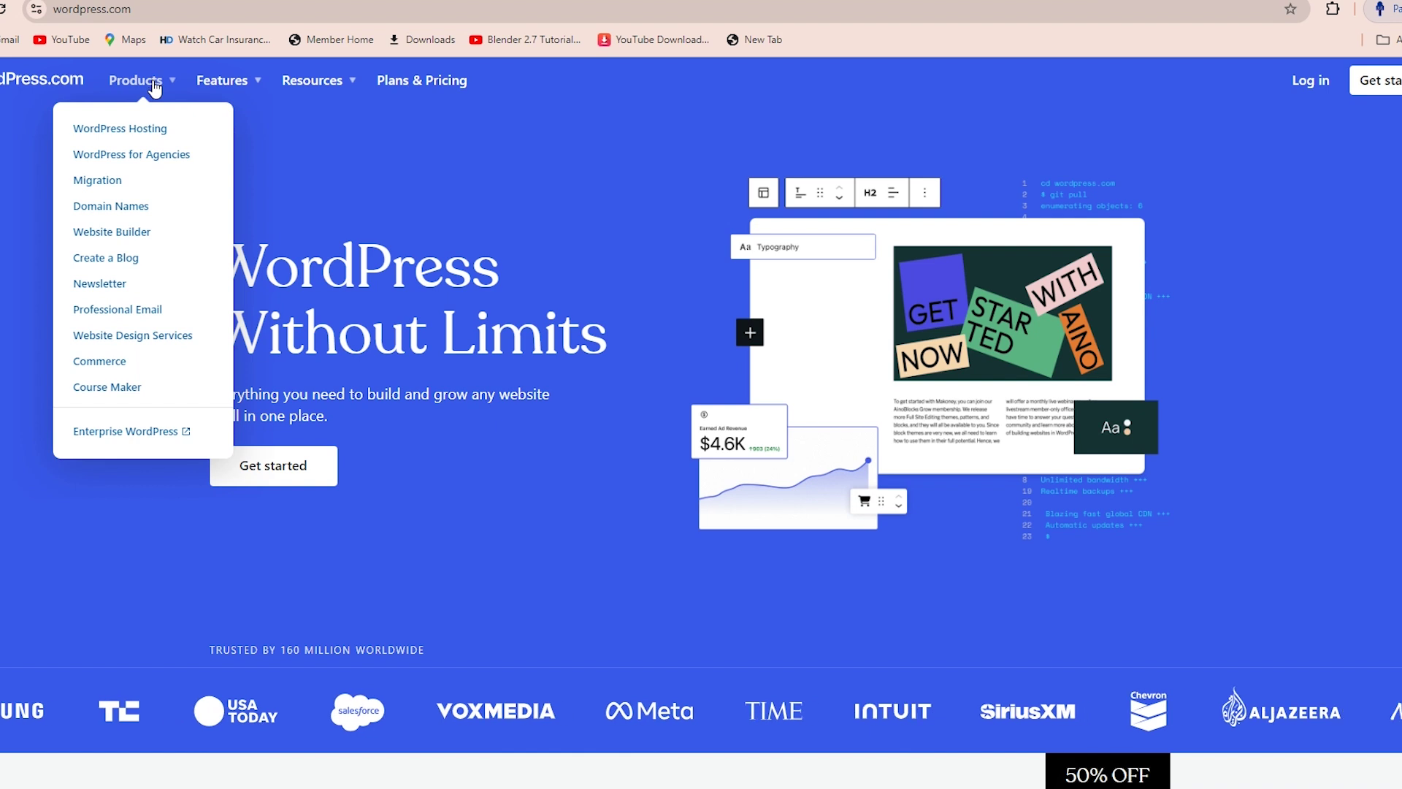
Step: Open the Website Builder product page on WordPress.com and start building a site from its "Editing, unbound." section
left_click(146, 231)
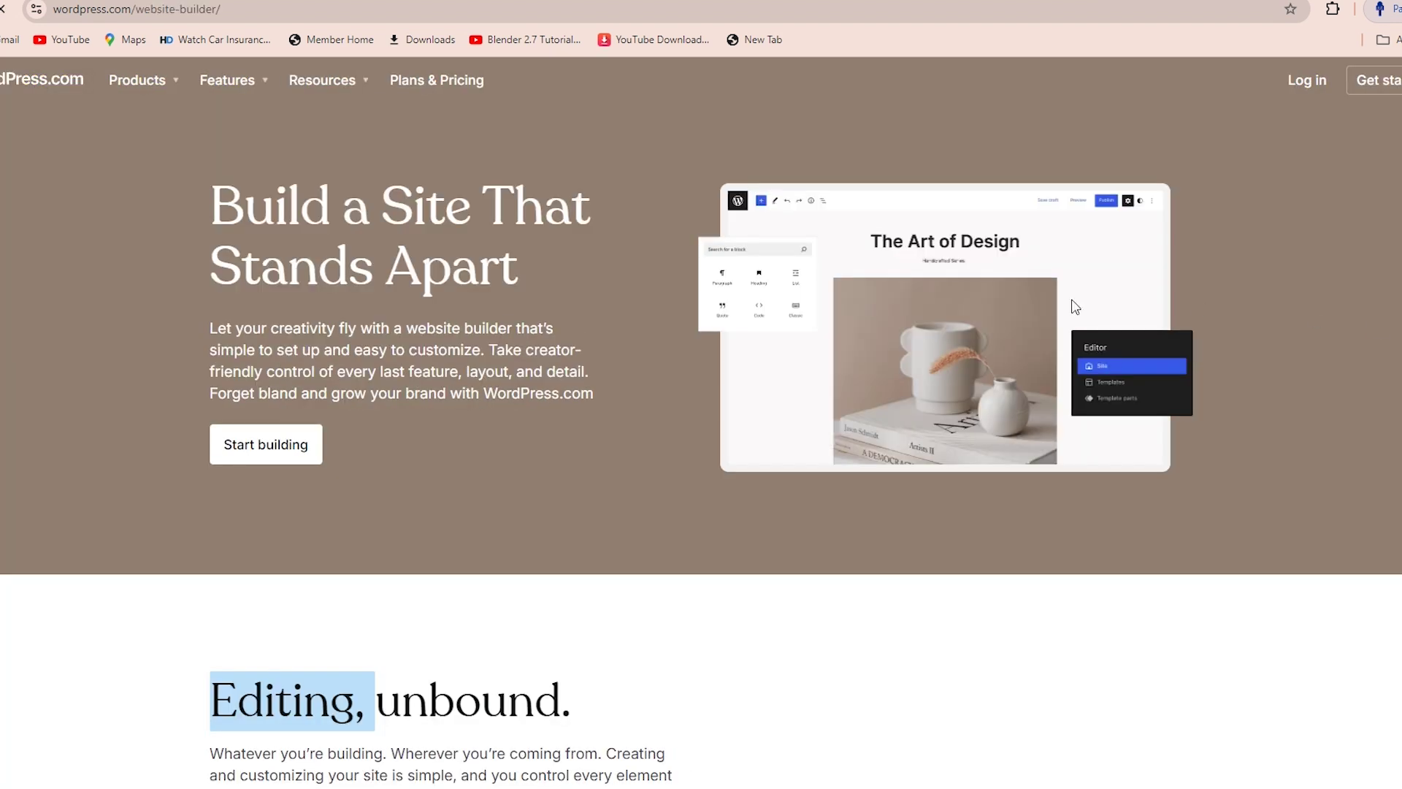
scroll(673, 437, "down", 7)
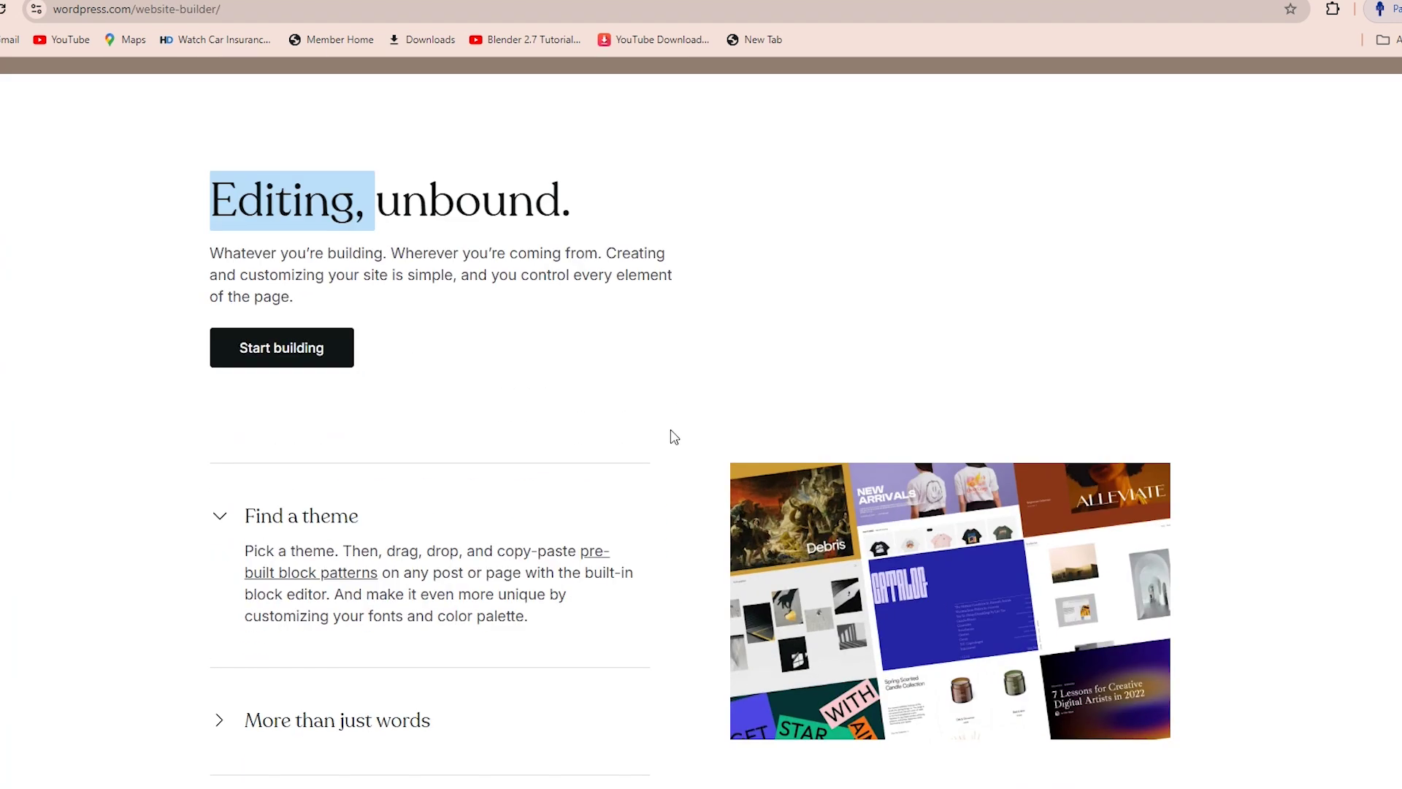
left_click(304, 356)
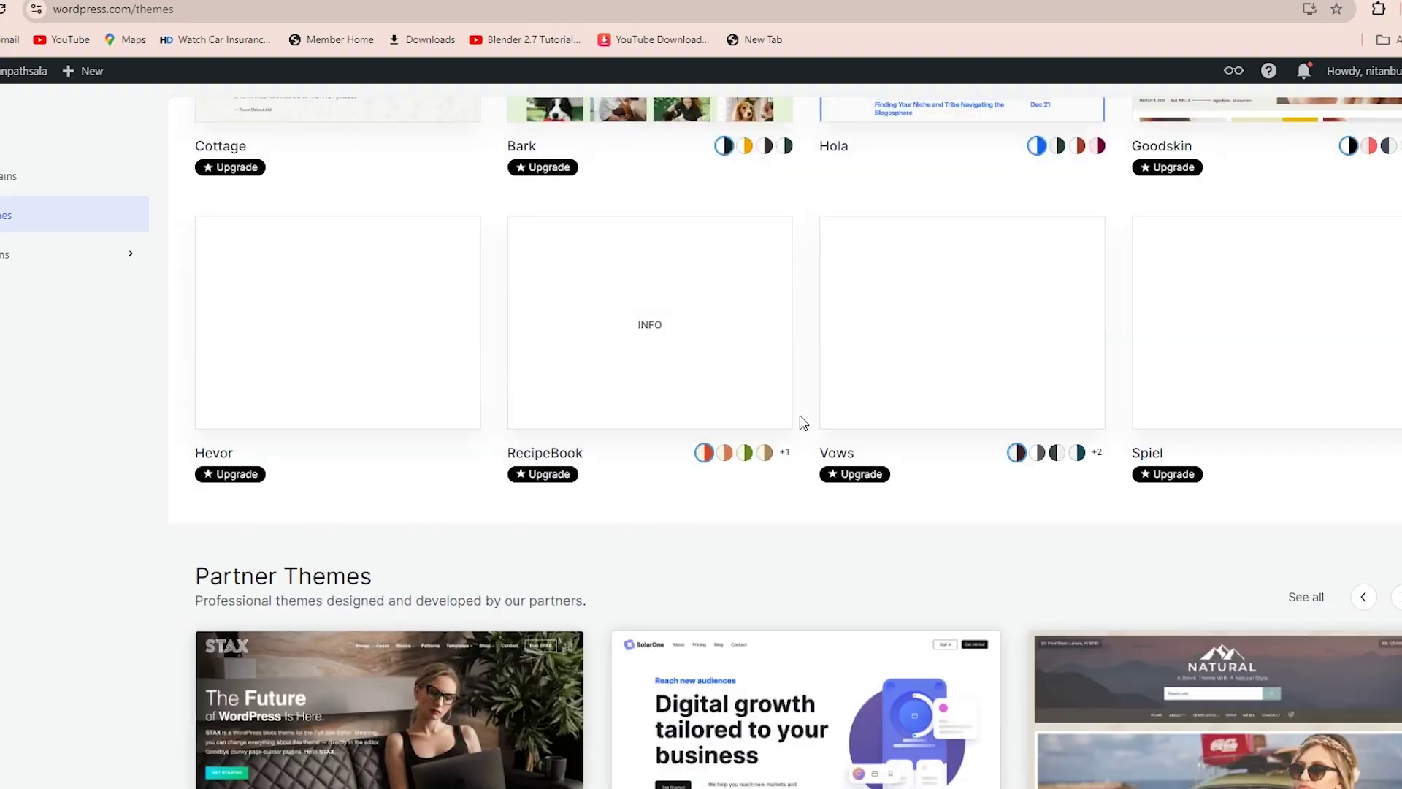
Step: Look through the recommended themes in the WordPress.com theme catalogue, including the Bark theme's information
scroll(818, 365, "up", 5)
scroll(876, 409, "down", 10)
scroll(926, 468, "up", 10)
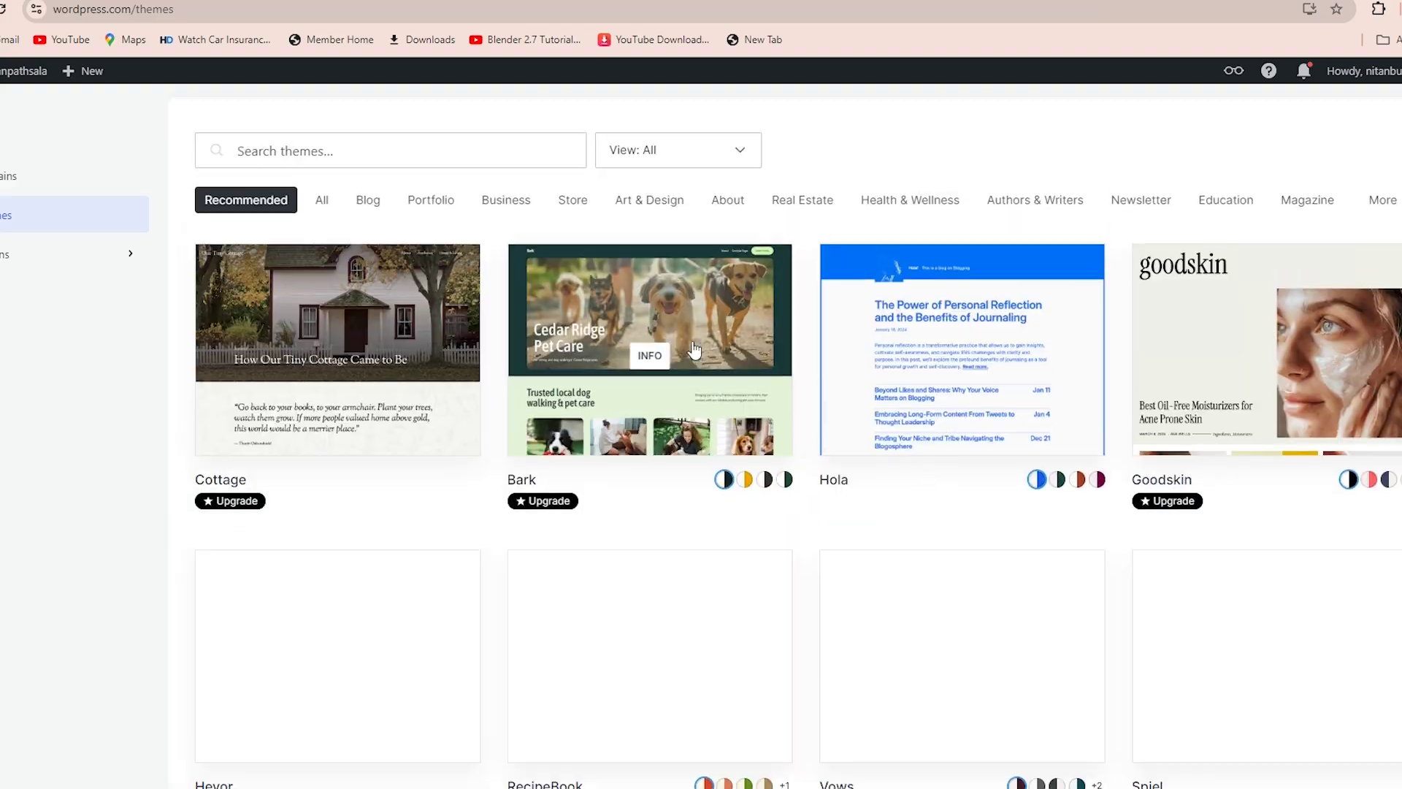
left_click(650, 352)
scroll(193, 329, "down", 9)
Step: Open the WordPress.com plugins marketplace and look through the featured plugins
left_click(73, 254)
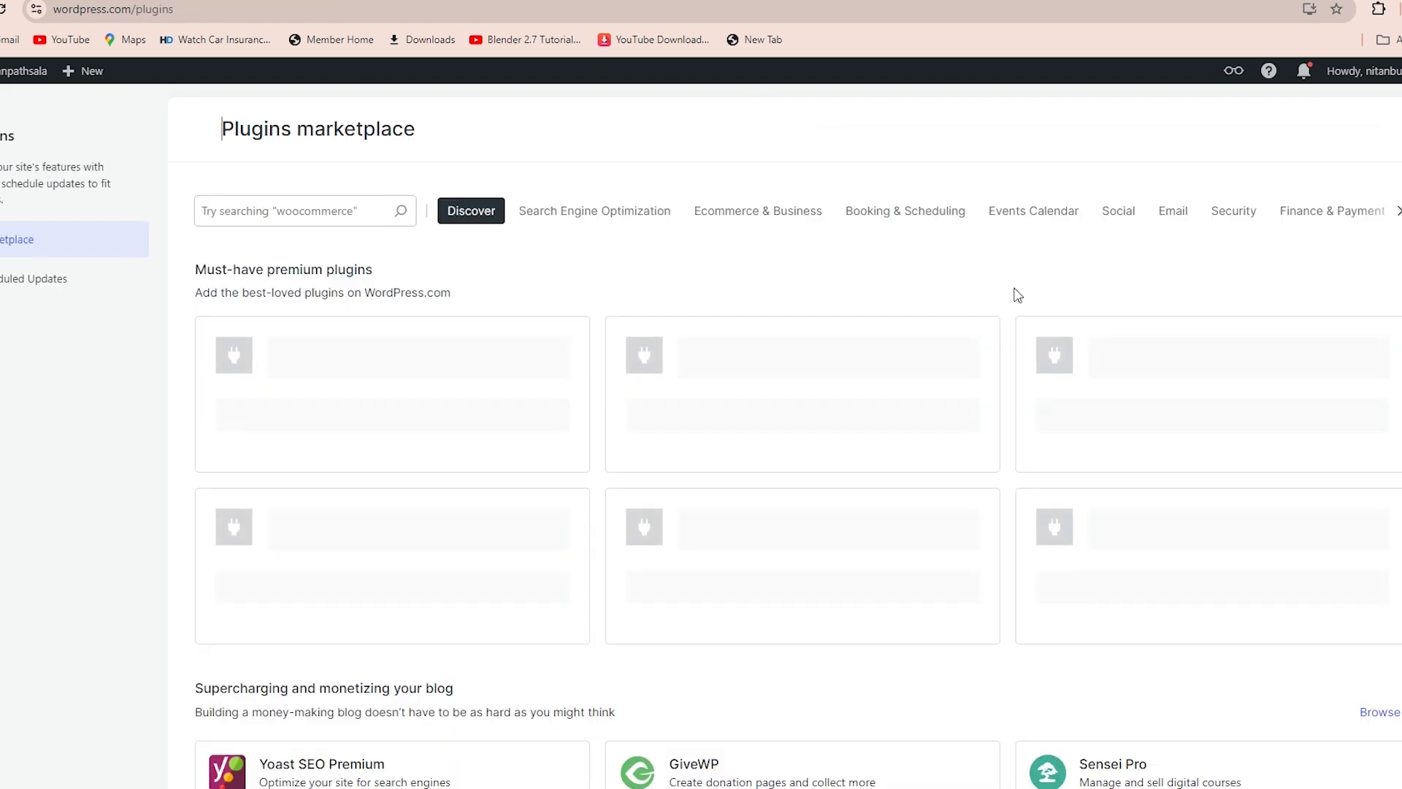
scroll(723, 385, "down", 10)
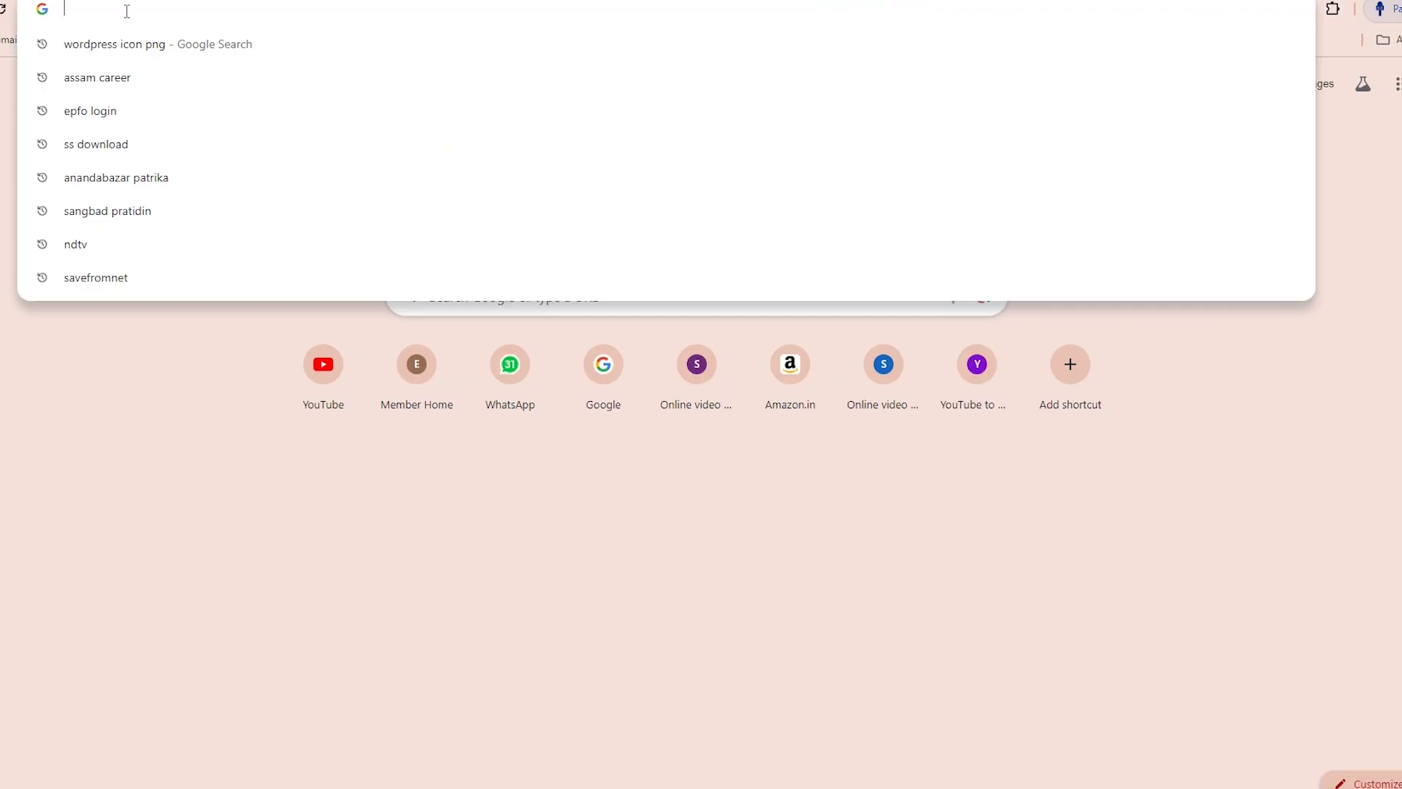
Step: Search GoDaddy for the domain name nitannews
type("w")
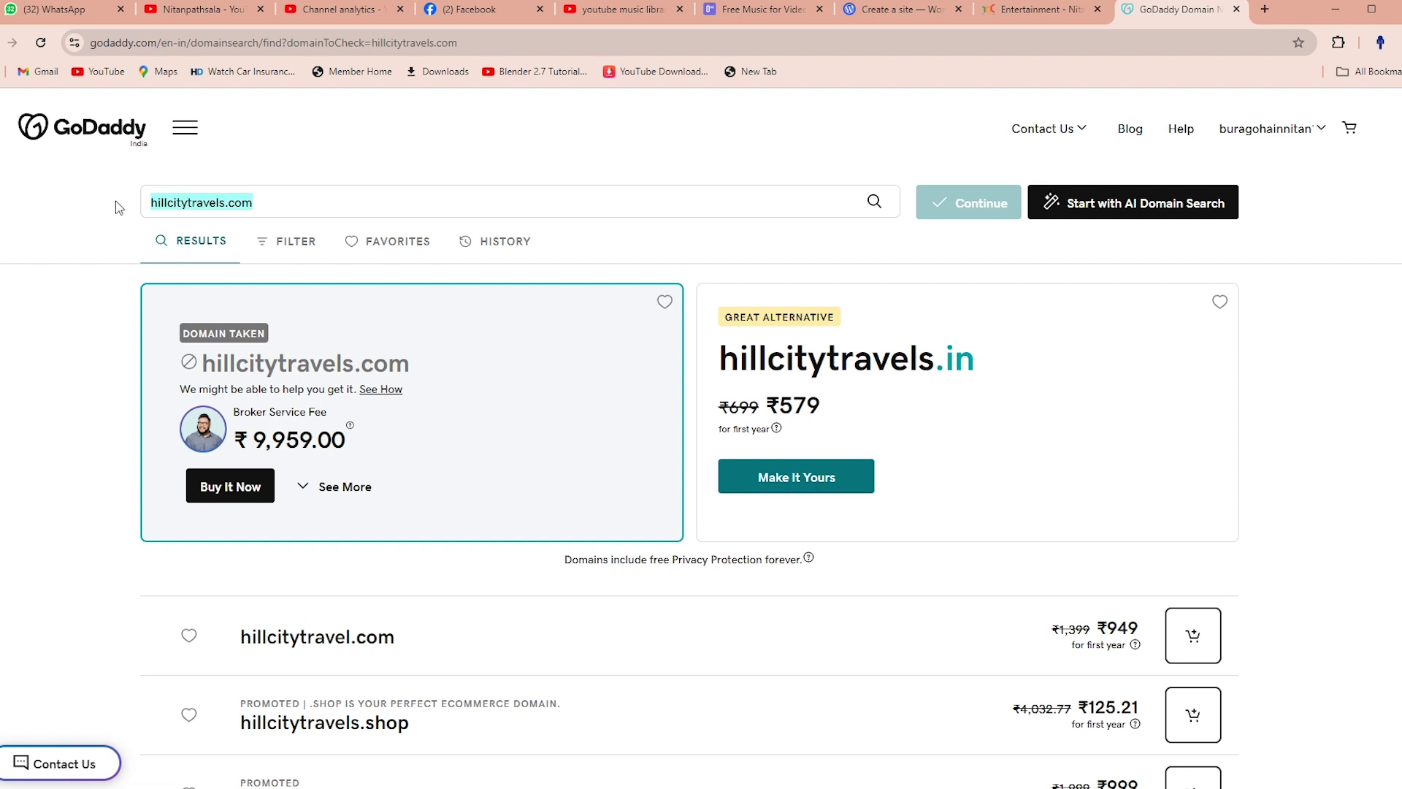
type("an")
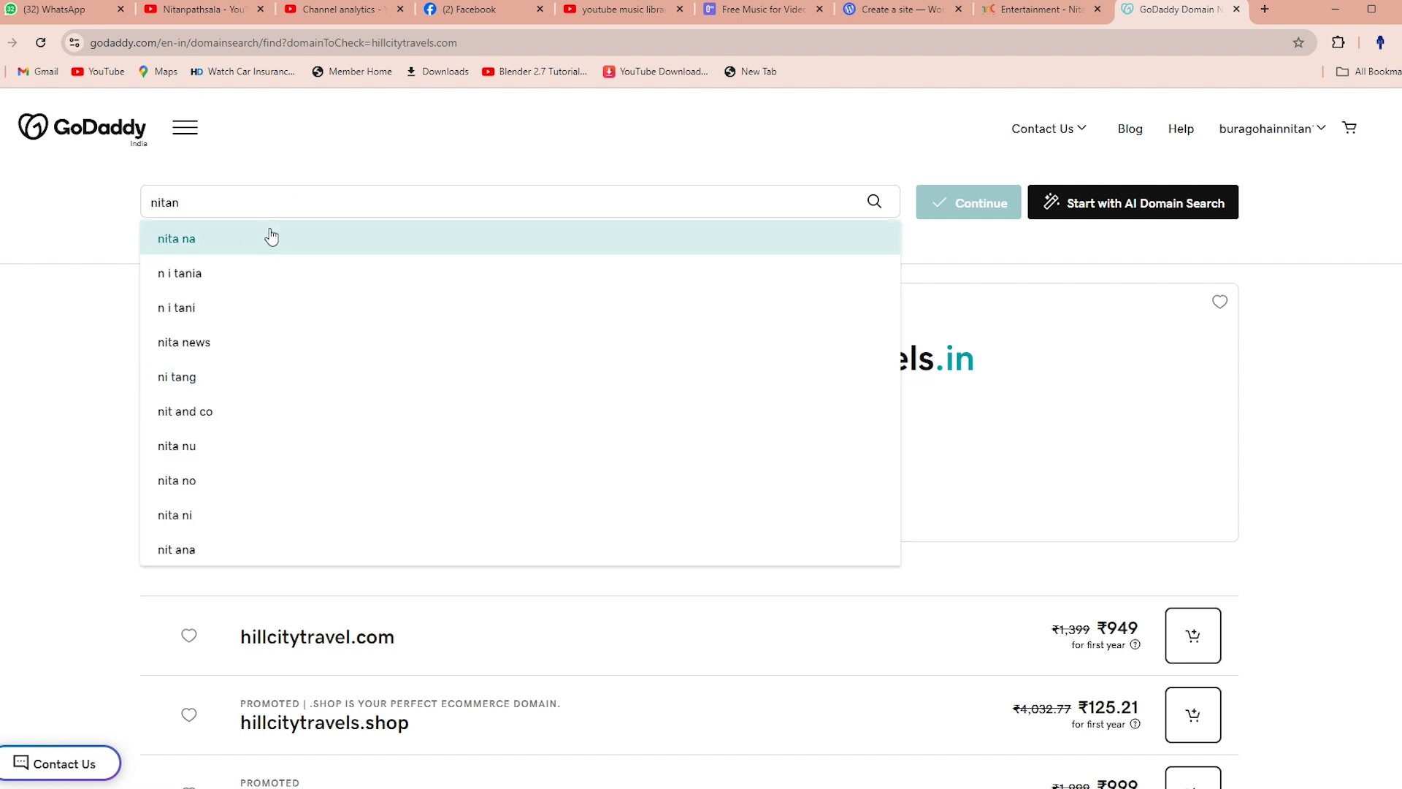
left_click(291, 239)
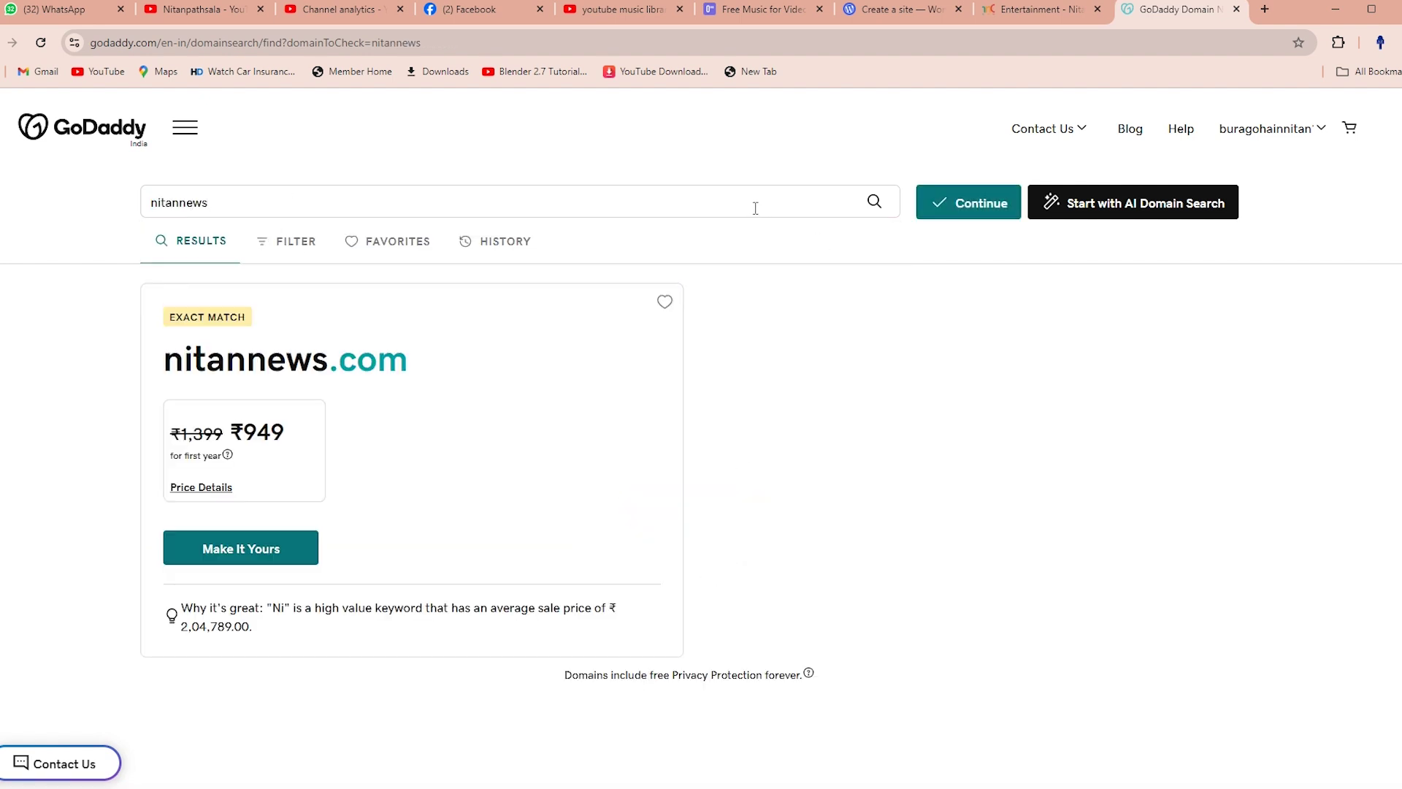
scroll(759, 212, "down", 1)
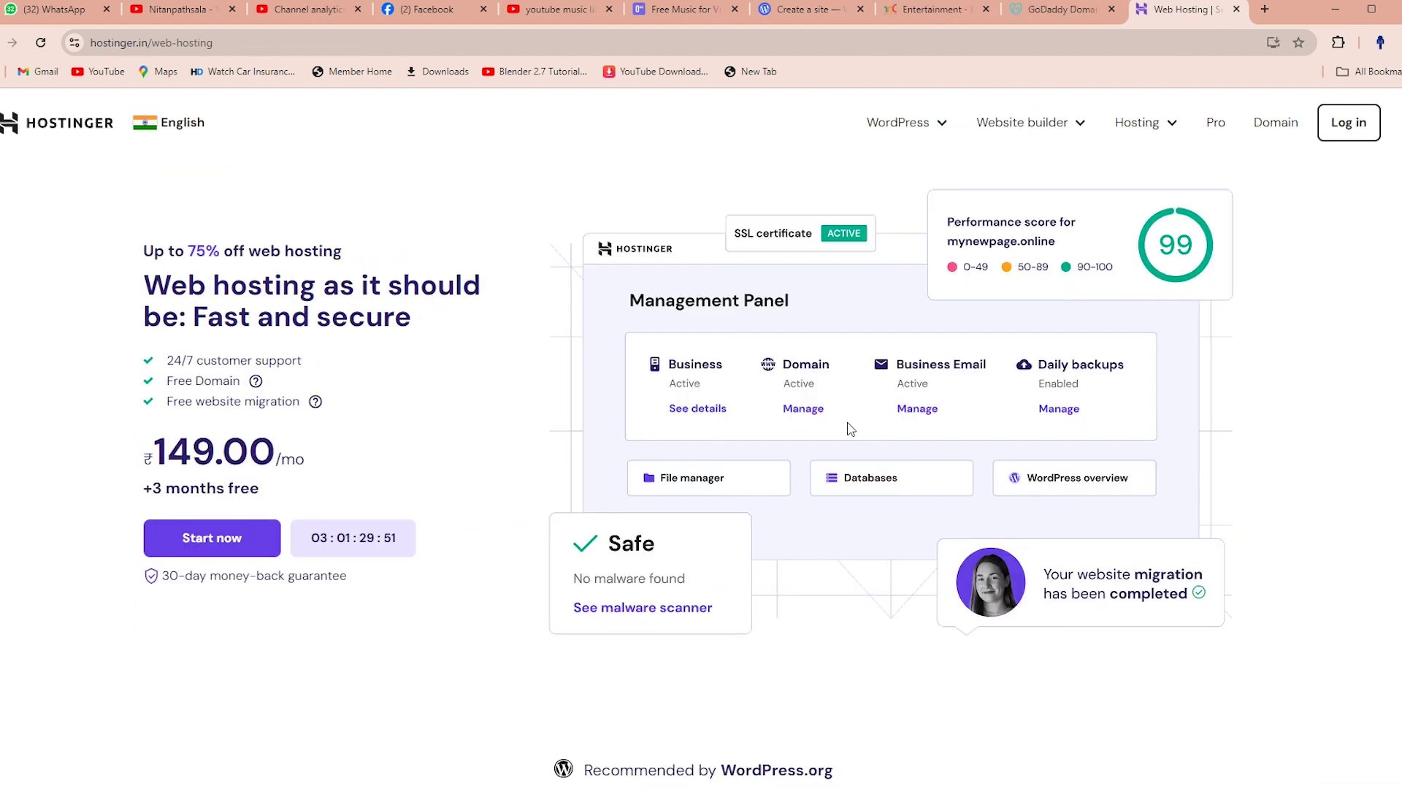
Step: Compare the prices and features of Hostinger's Single, Premium, Business and Cloud Startup web hosting plans
scroll(851, 429, "down", 10)
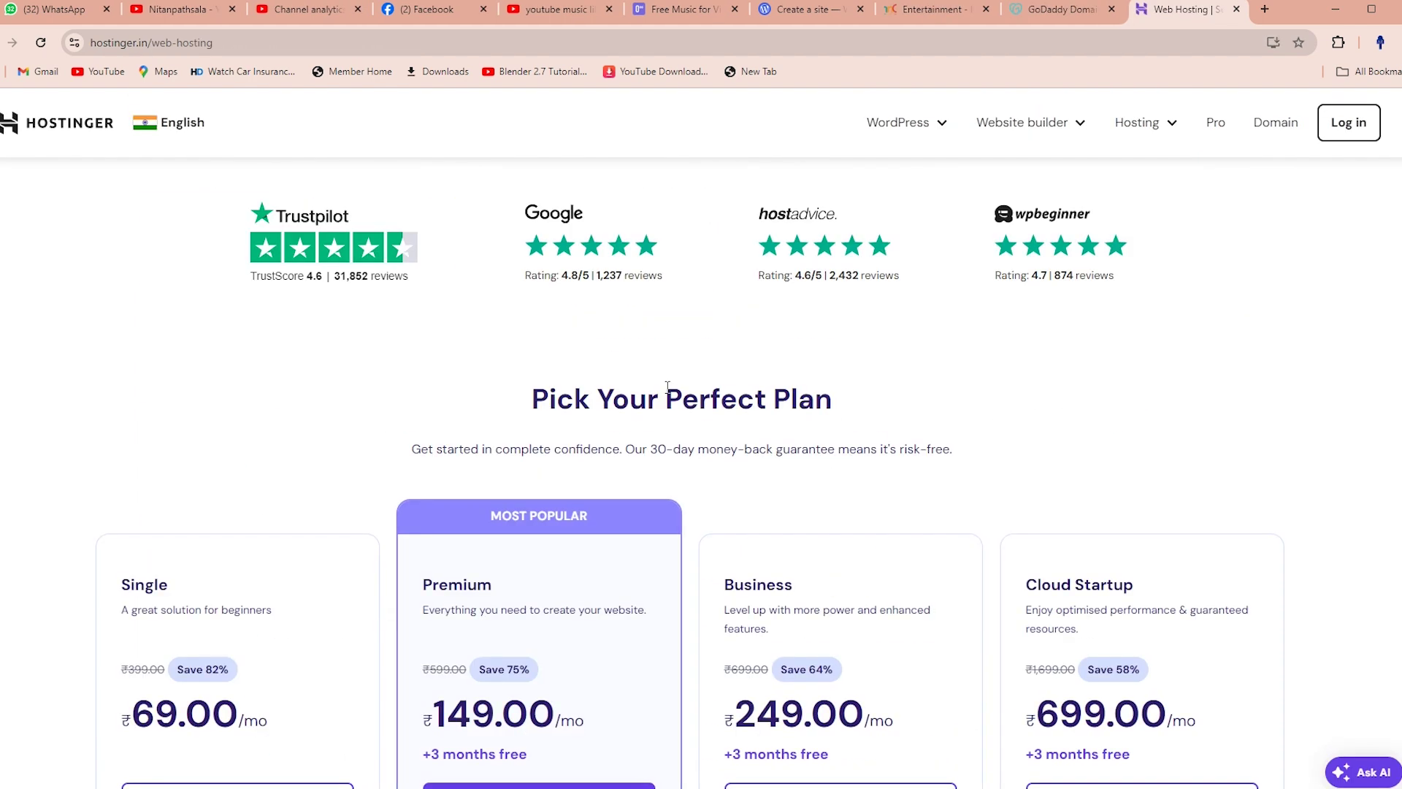
scroll(515, 358, "up", 2)
scroll(515, 358, "down", 1)
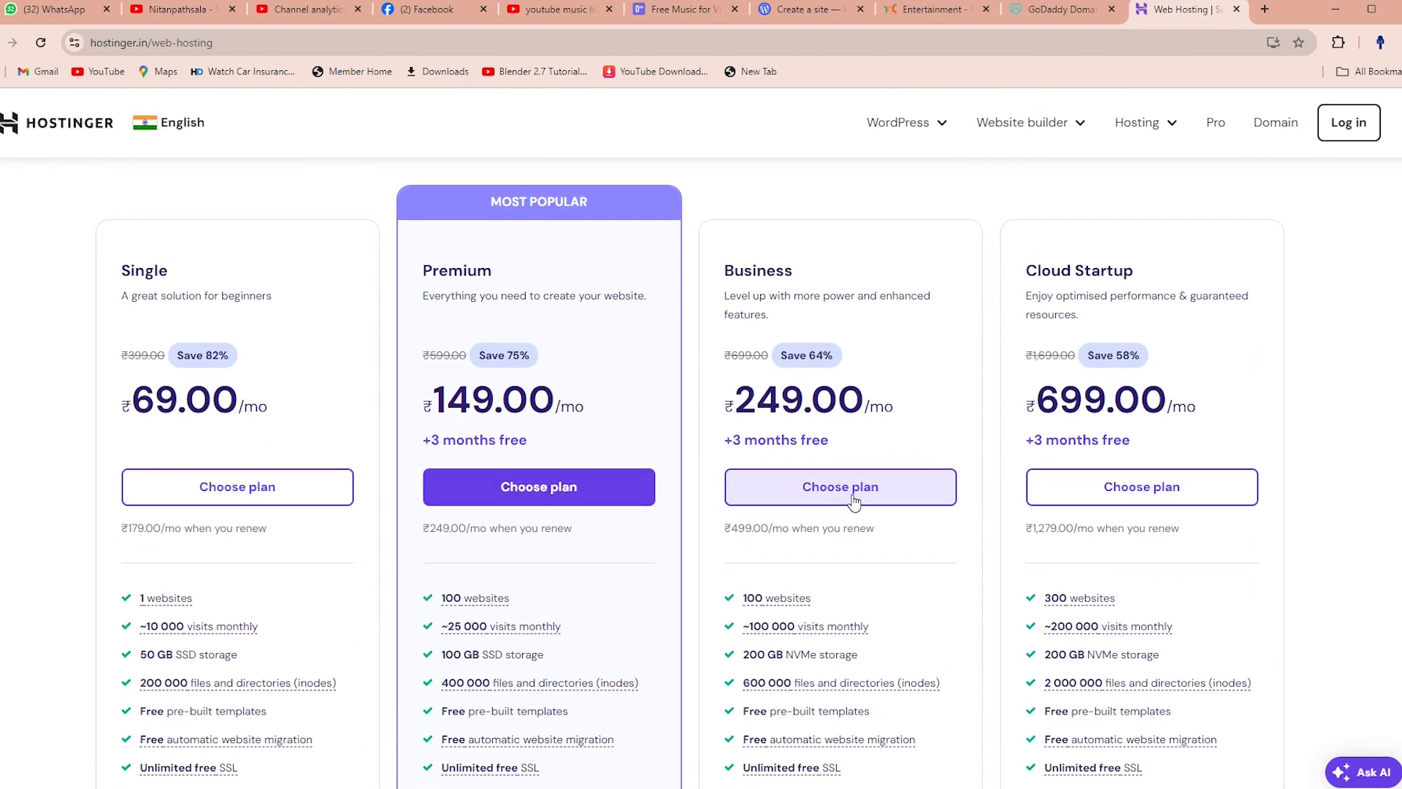
scroll(798, 485, "down", 3)
left_click(1395, 490)
scroll(234, 438, "down", 4)
scroll(486, 360, "up", 7)
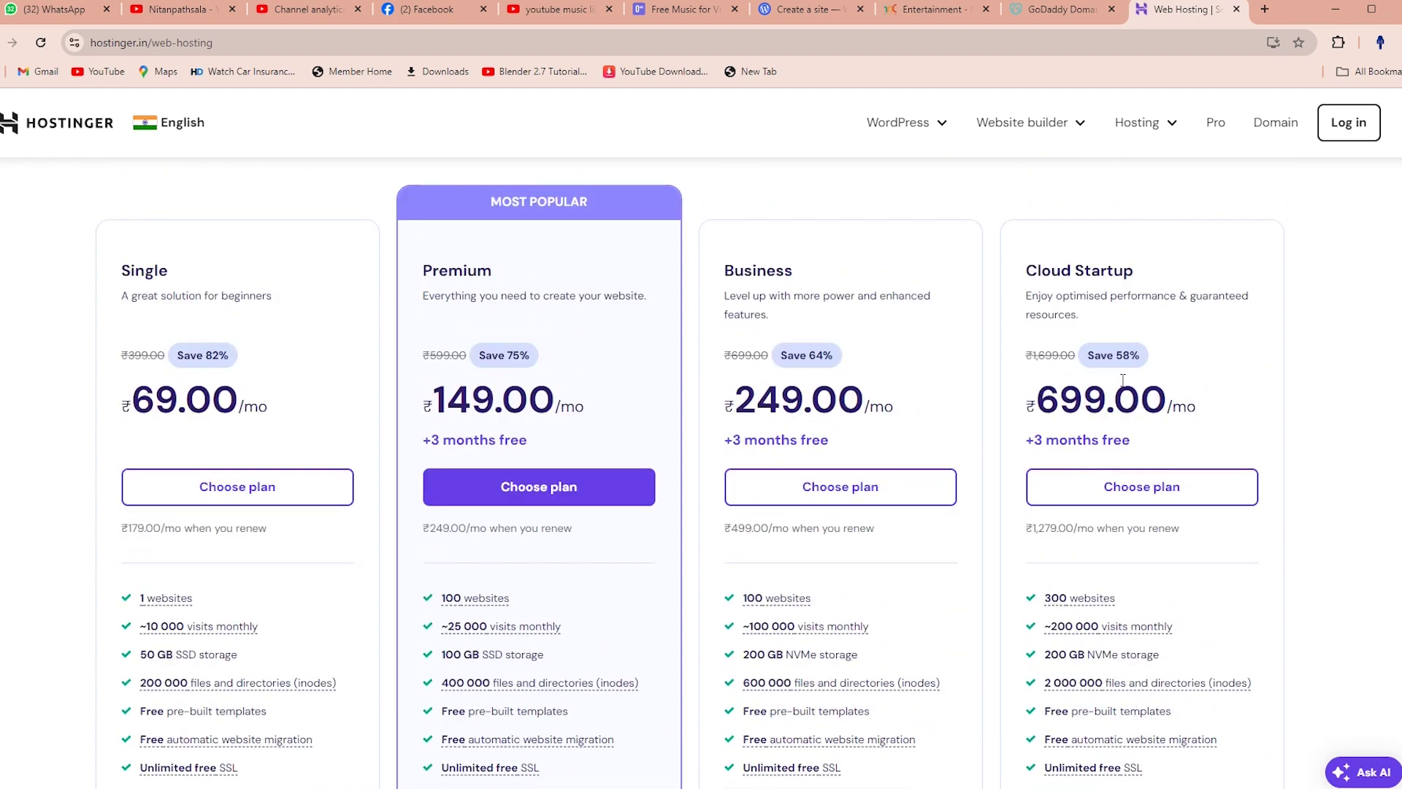
scroll(1122, 379, "down", 8)
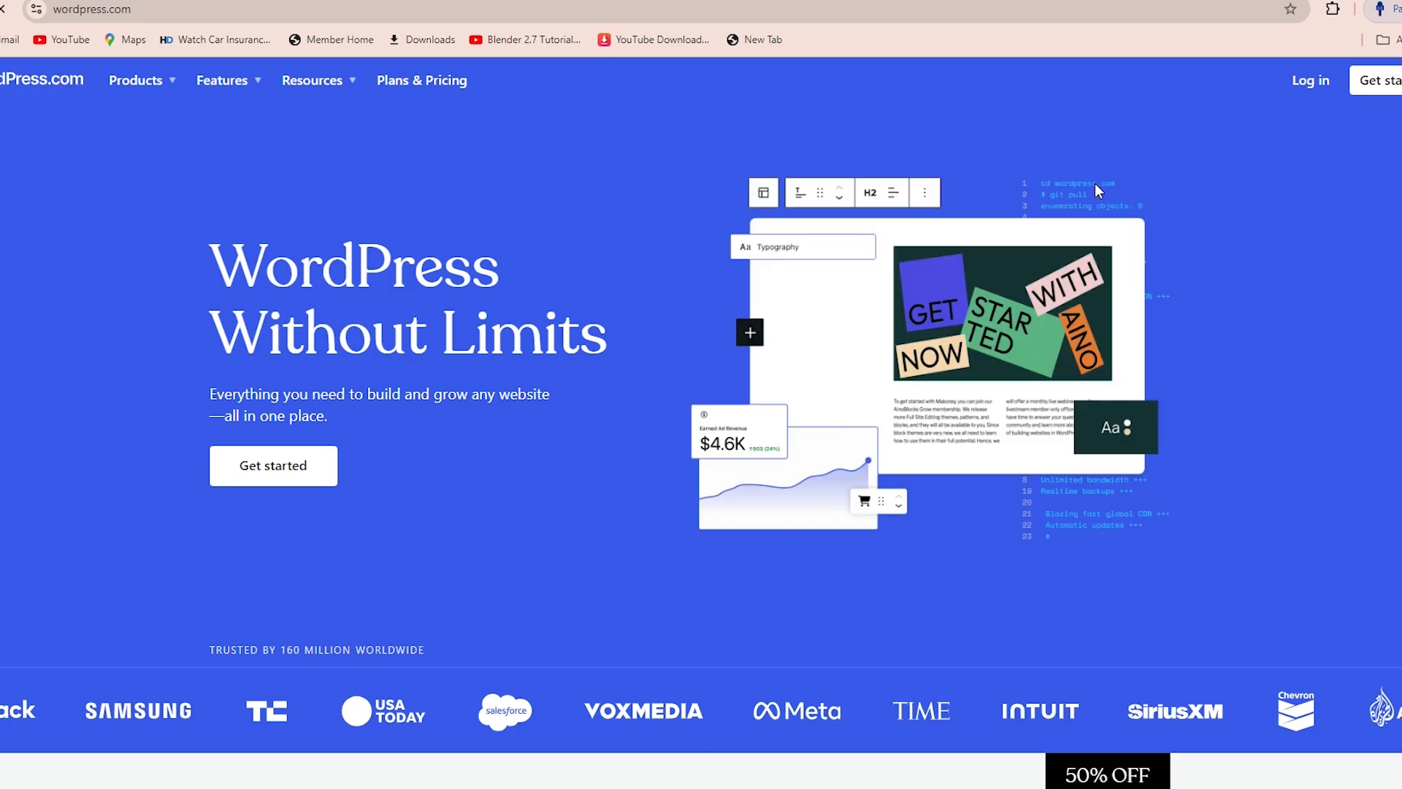
Step: Look through the alternative domain names and extensions offered for nitannews on GoDaddy, with their first-year prices
left_click(140, 82)
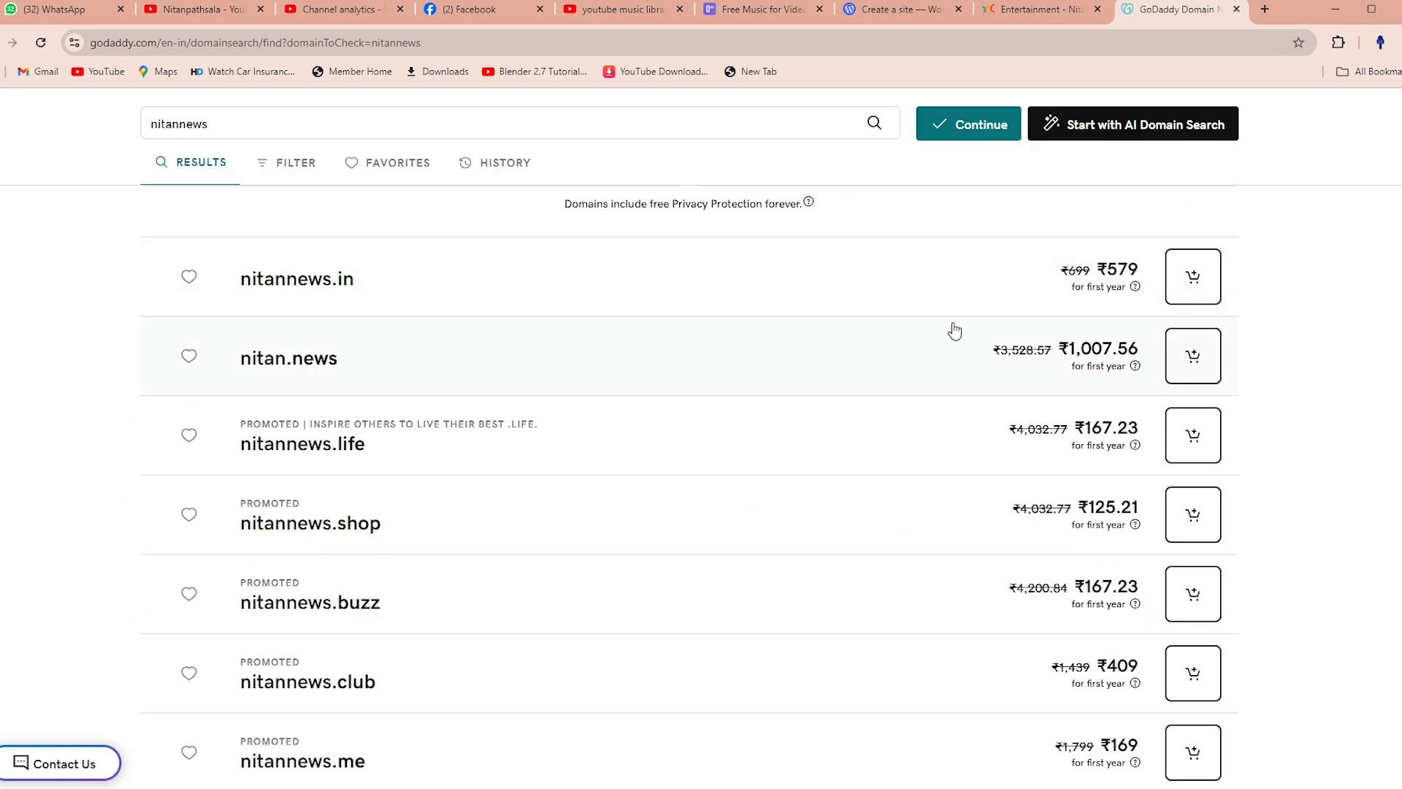
scroll(964, 438, "down", 10)
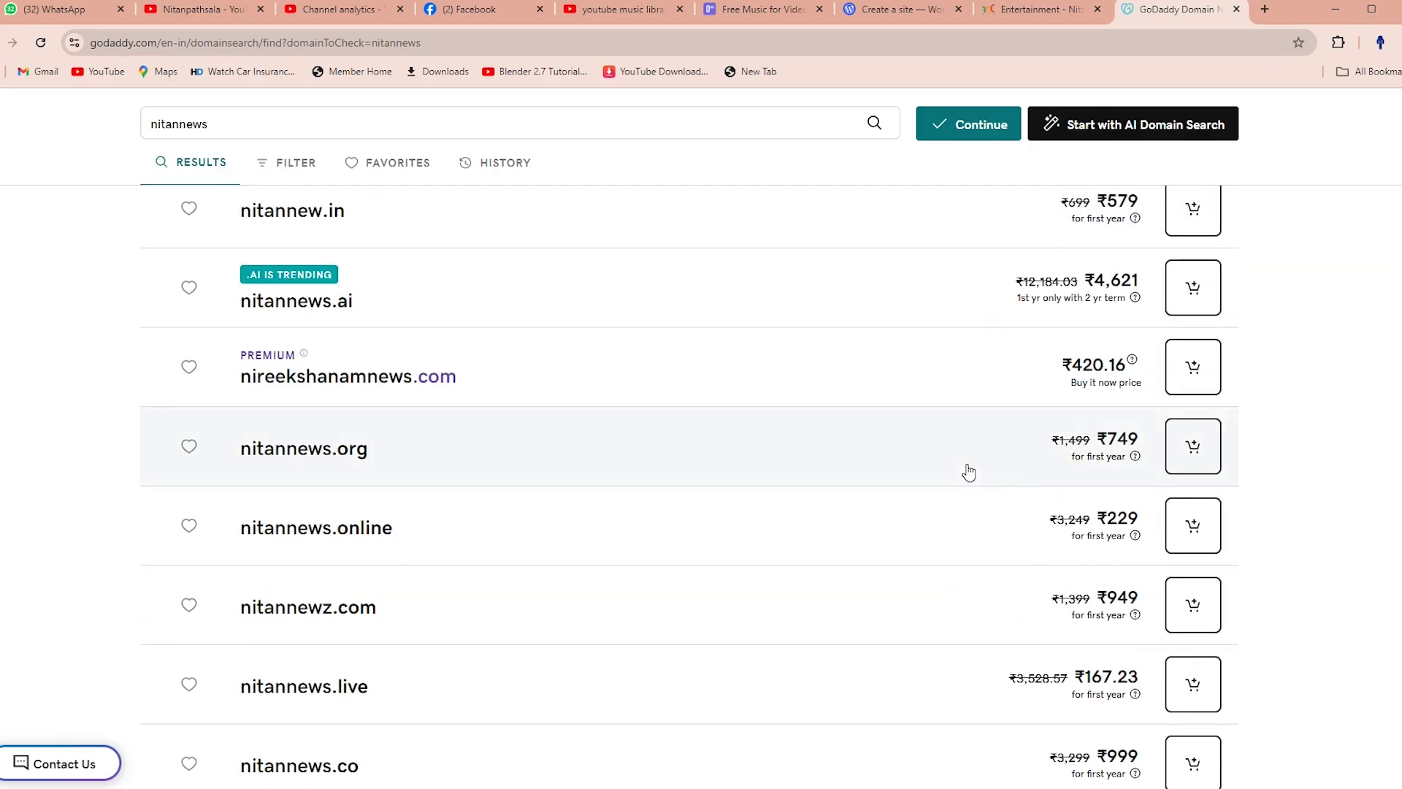
scroll(964, 469, "down", 15)
scroll(961, 470, "up", 7)
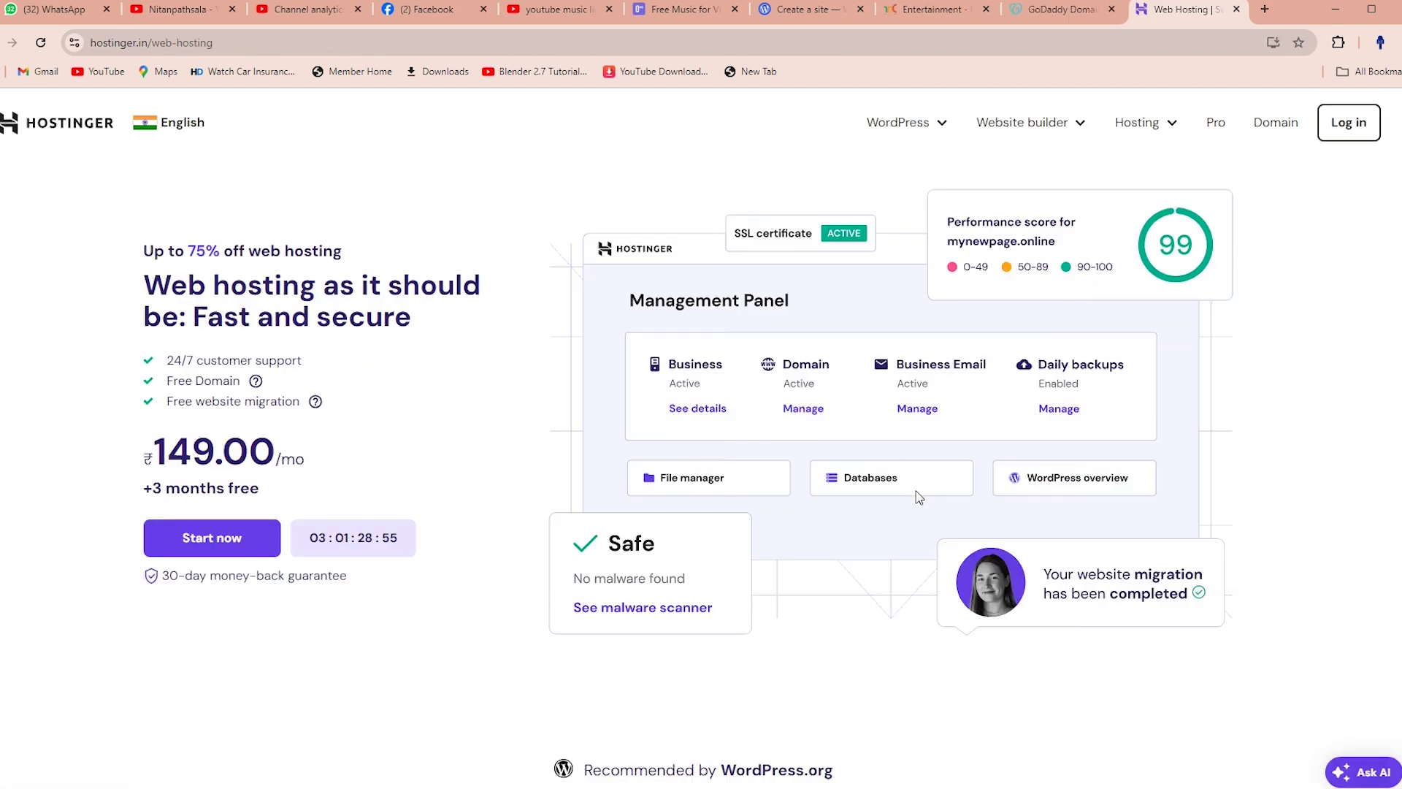
Step: Look over Hostinger's web hosting page again, from the offer at its start down to the plans
mouse_move(935, 124)
key("alt+Left")
left_click(1380, 490)
scroll(448, 441, "down", 4)
scroll(448, 440, "down", 5)
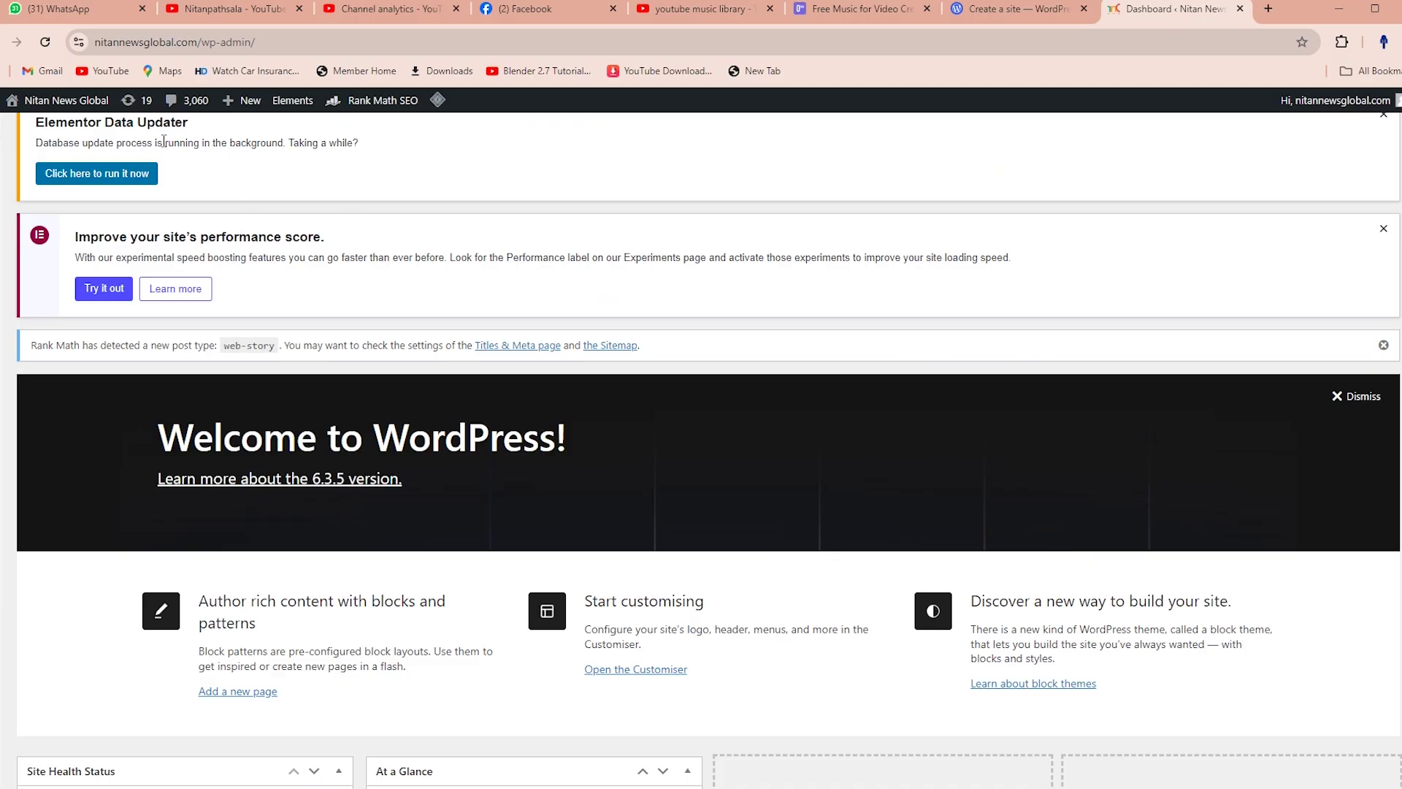
Step: Look over the self-hosted site's WordPress dashboard, covering its update notices, welcome section and overview widgets
scroll(148, 150, "up", 2)
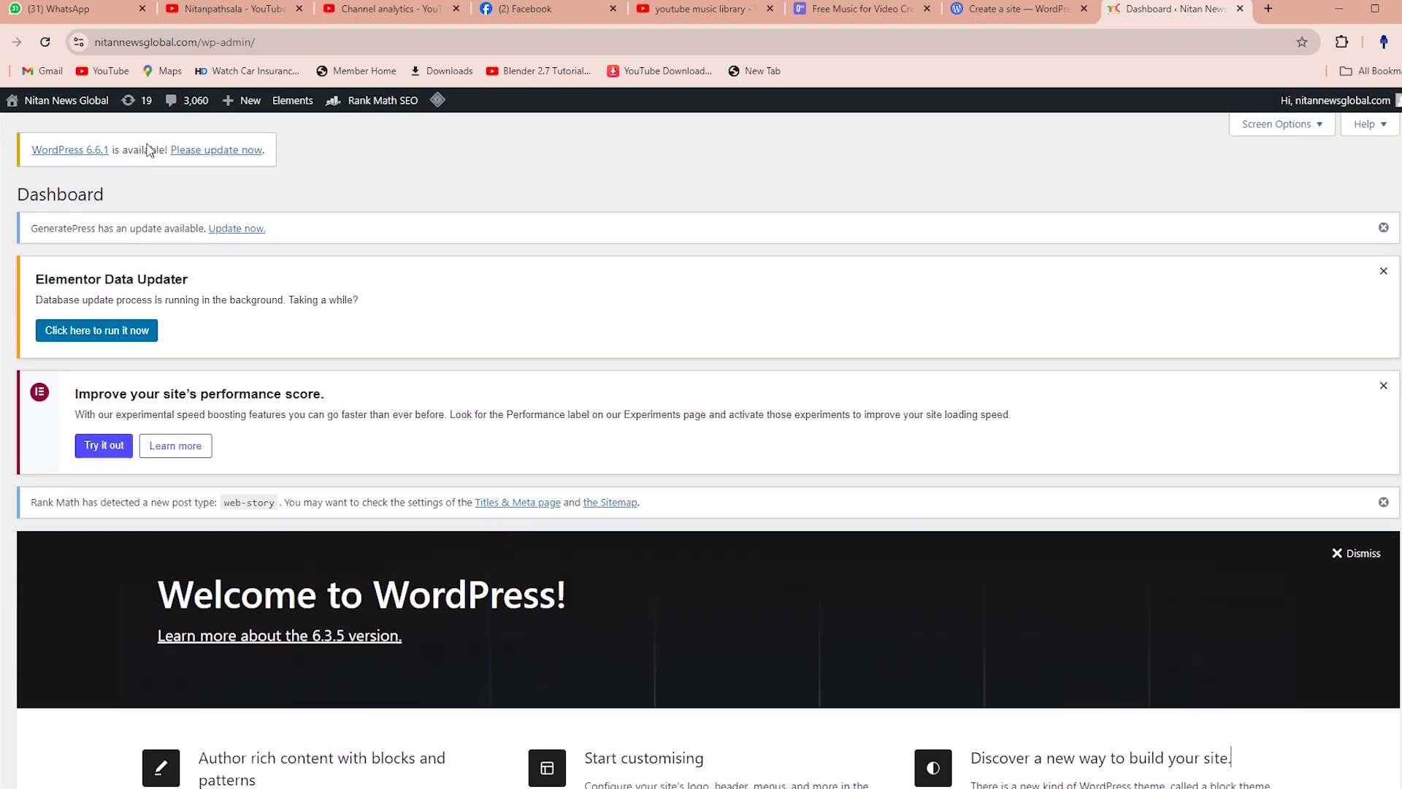
scroll(167, 205, "down", 13)
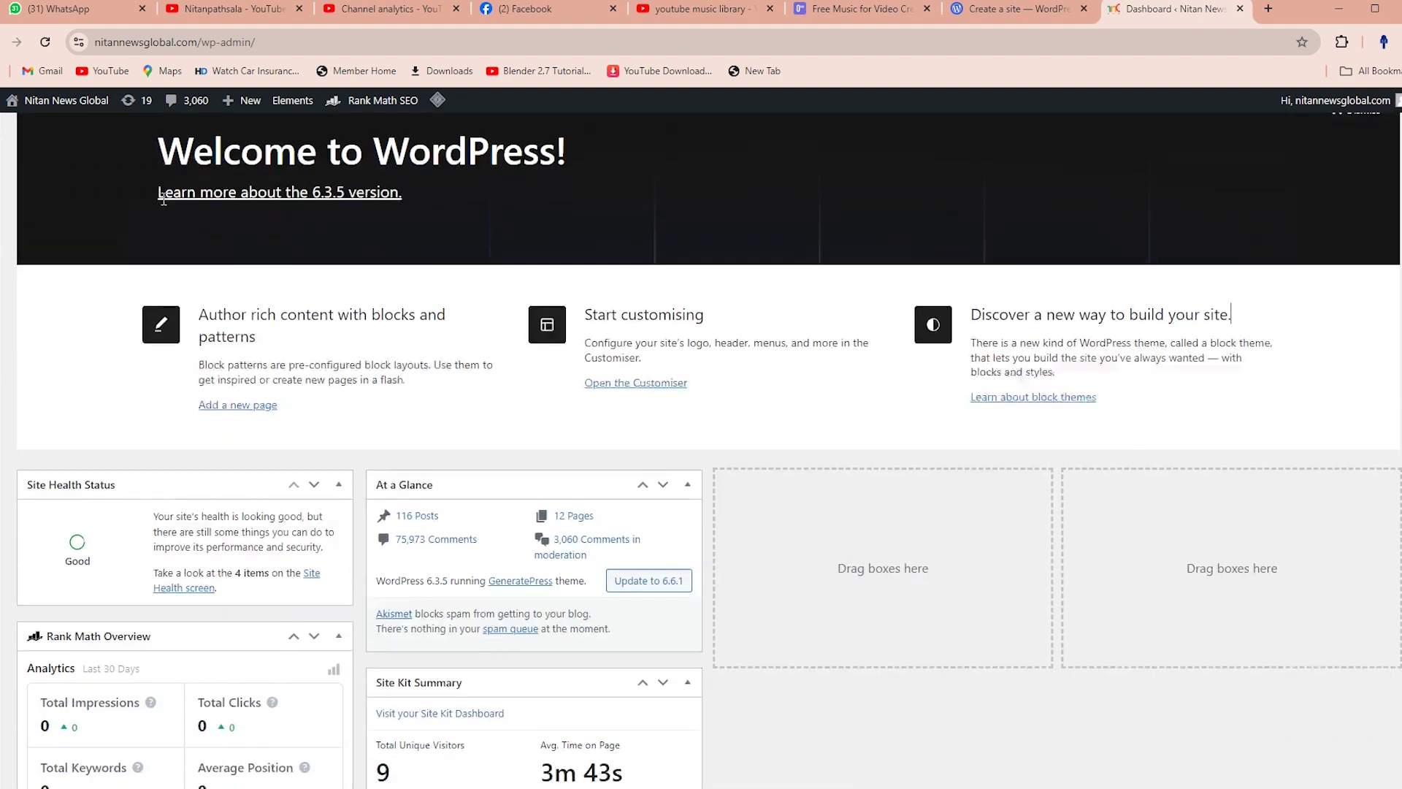
scroll(235, 227, "down", 10)
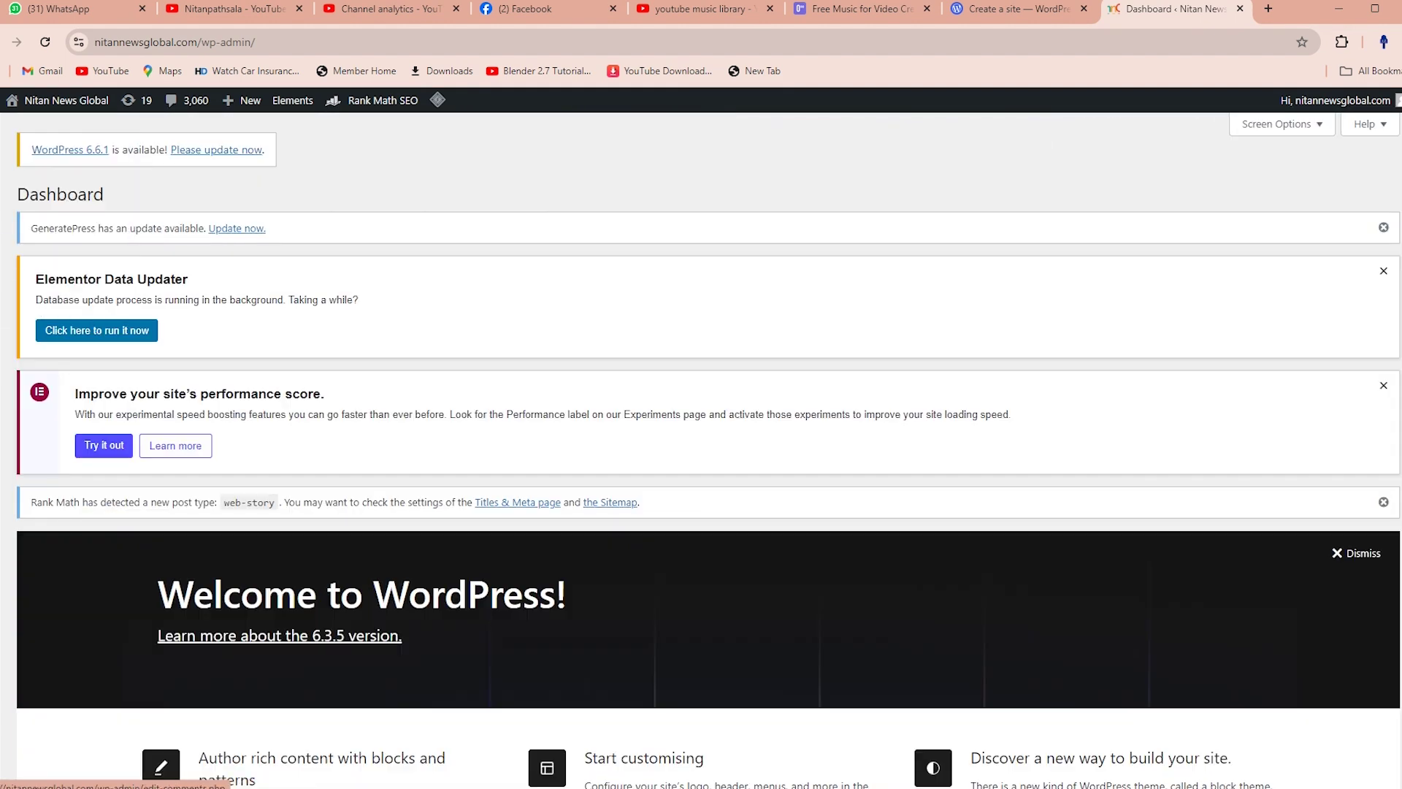
Step: Look through the Rank Math SEO and Templates admin options, and open the Blog section of the live site
mouse_move(4, 384)
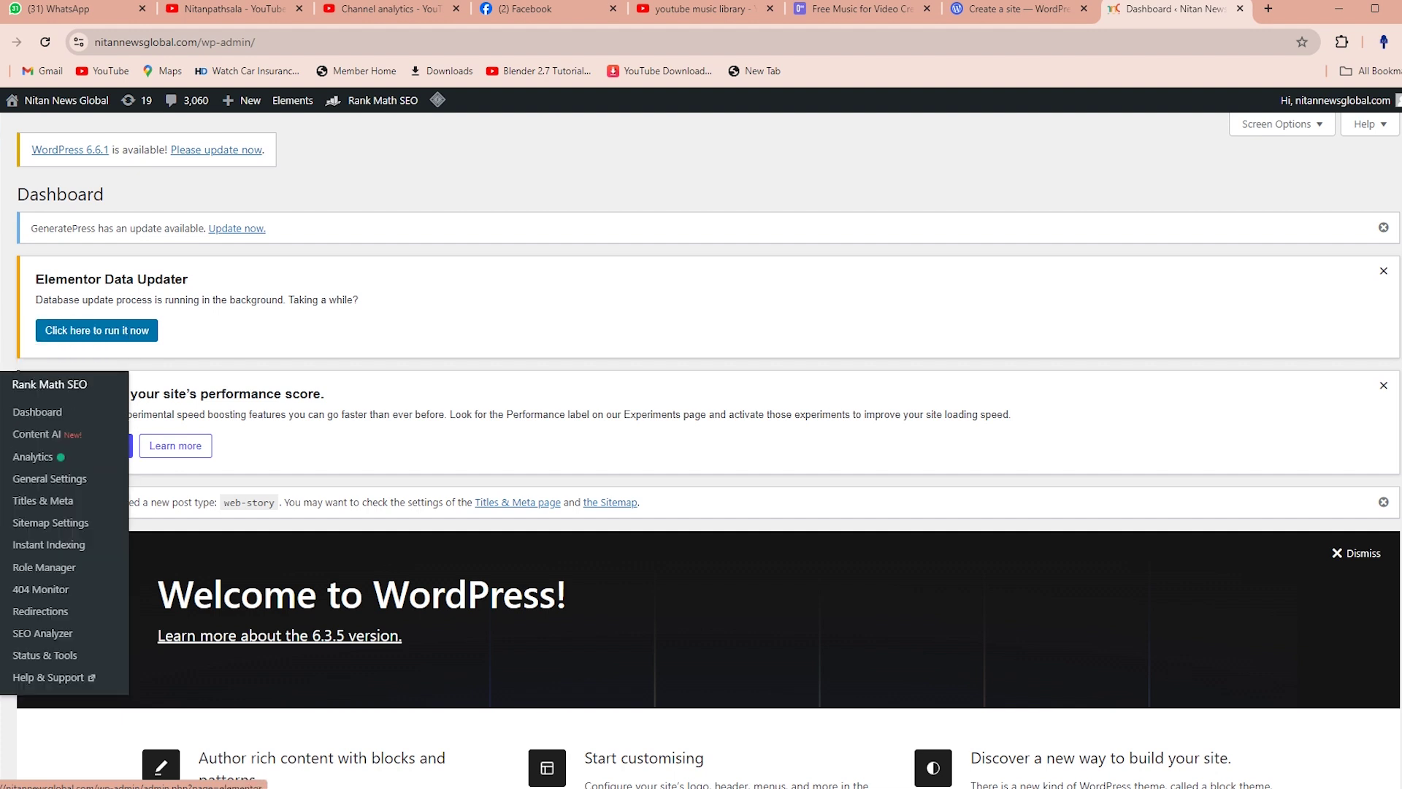
mouse_move(4, 420)
mouse_move(4, 446)
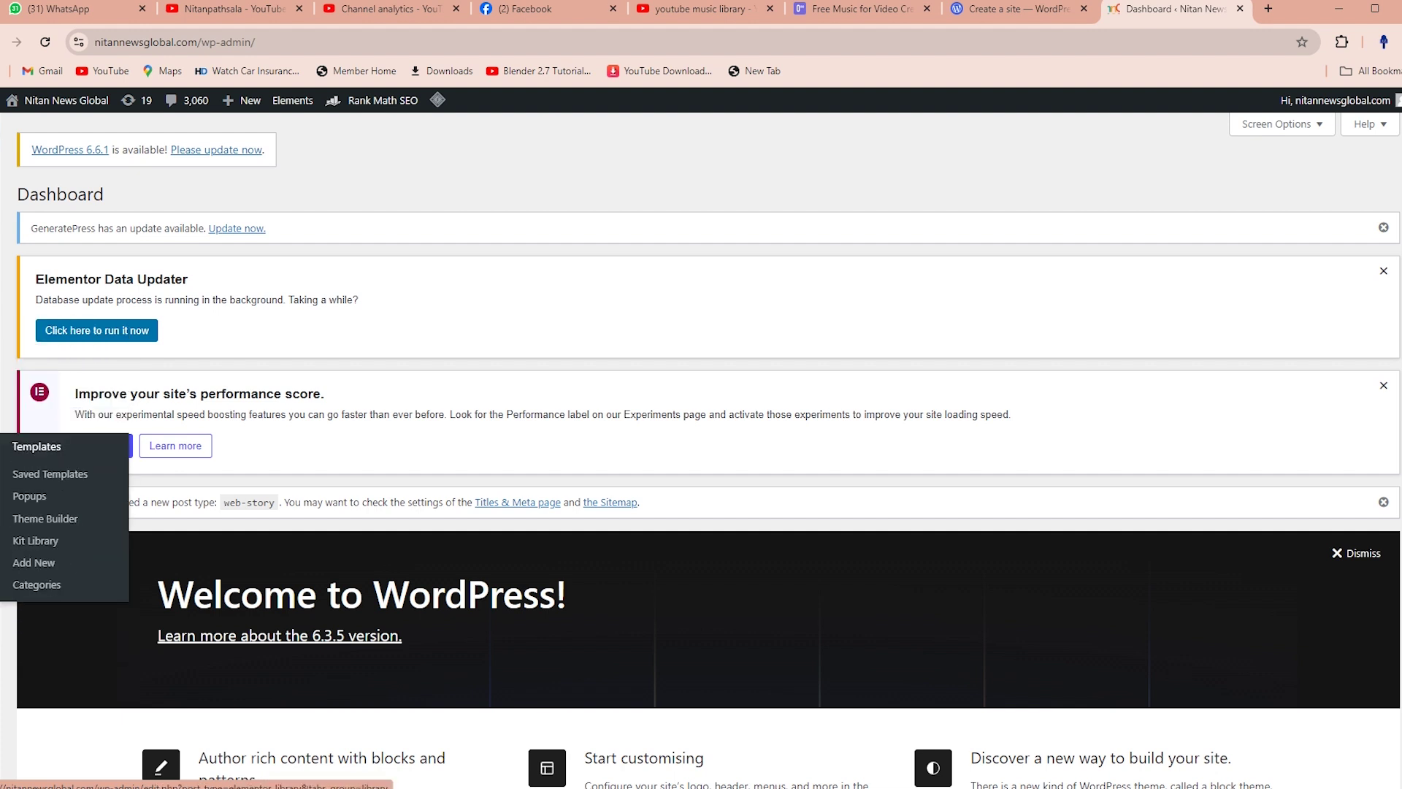
left_click(3, 497)
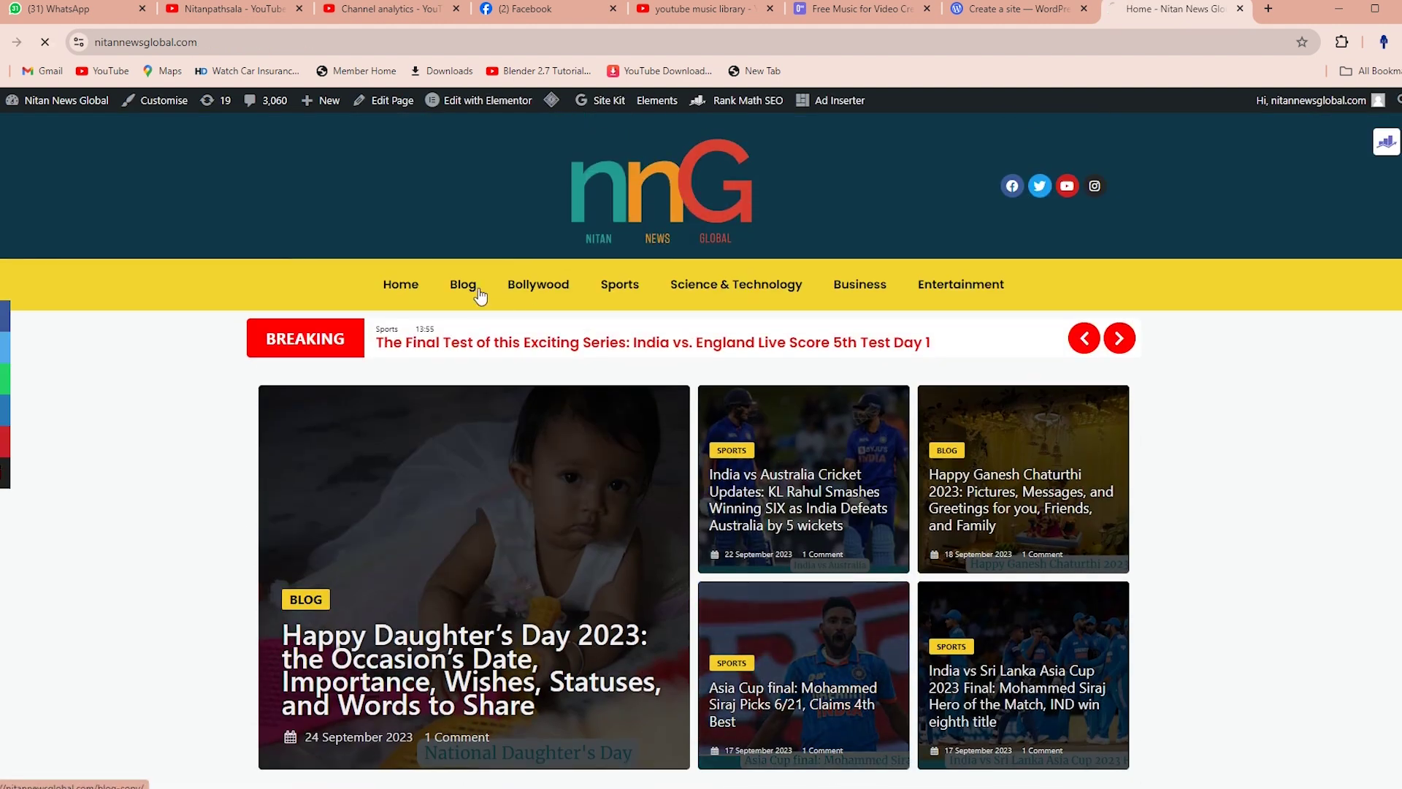
left_click(463, 285)
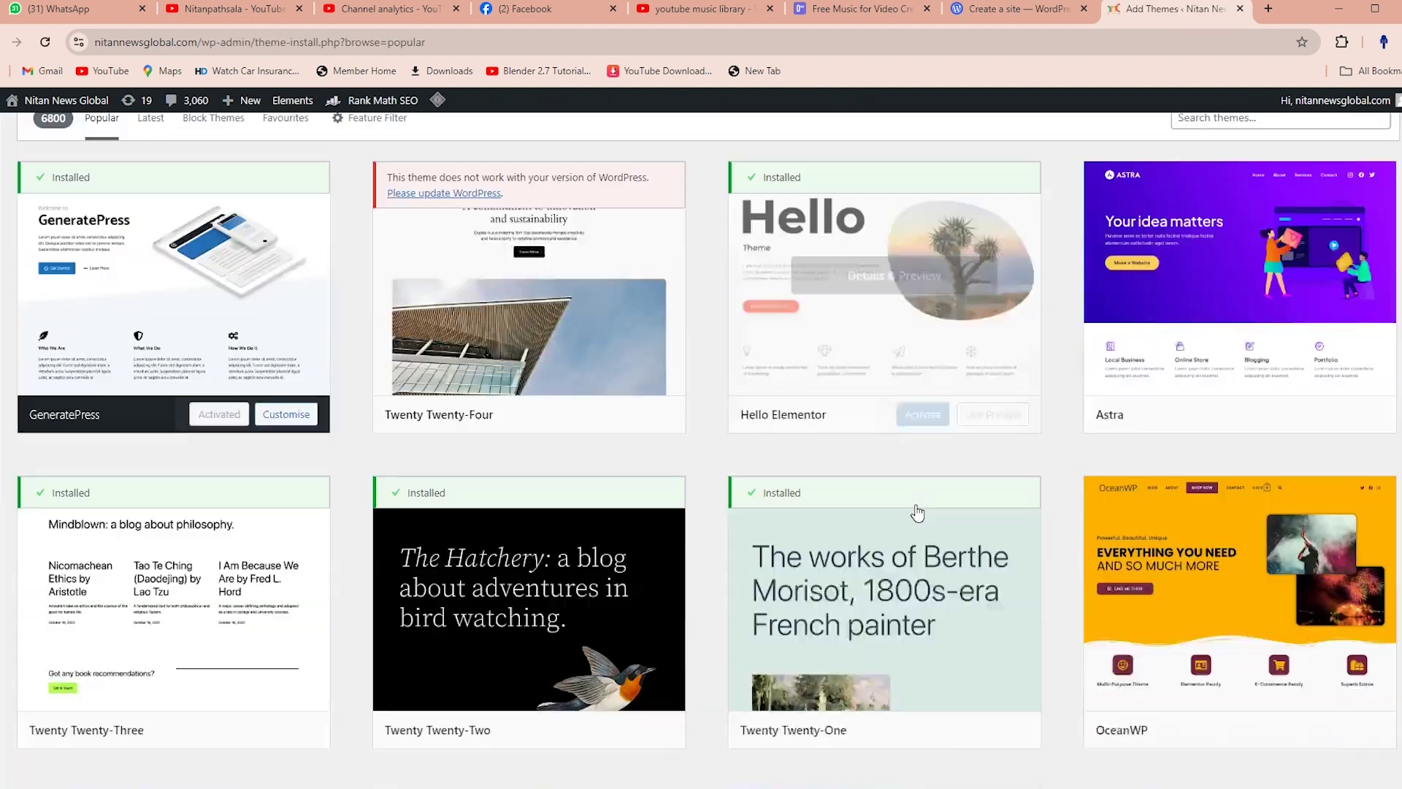
Step: Look through the first popular themes available for installation and the site's list of installed plugins
scroll(917, 510, "down", 5)
scroll(919, 505, "down", 5)
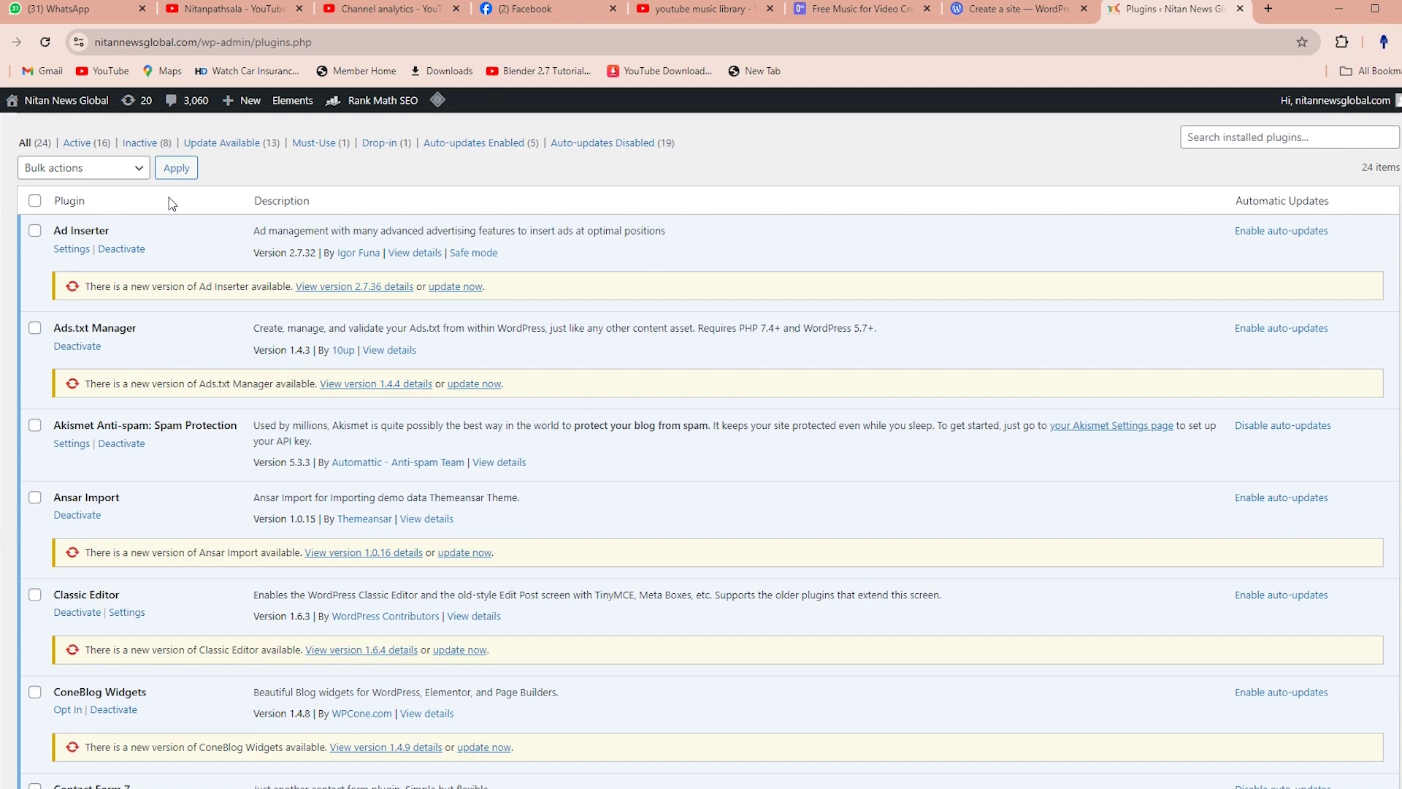
scroll(162, 263, "down", 1)
scroll(111, 436, "down", 3)
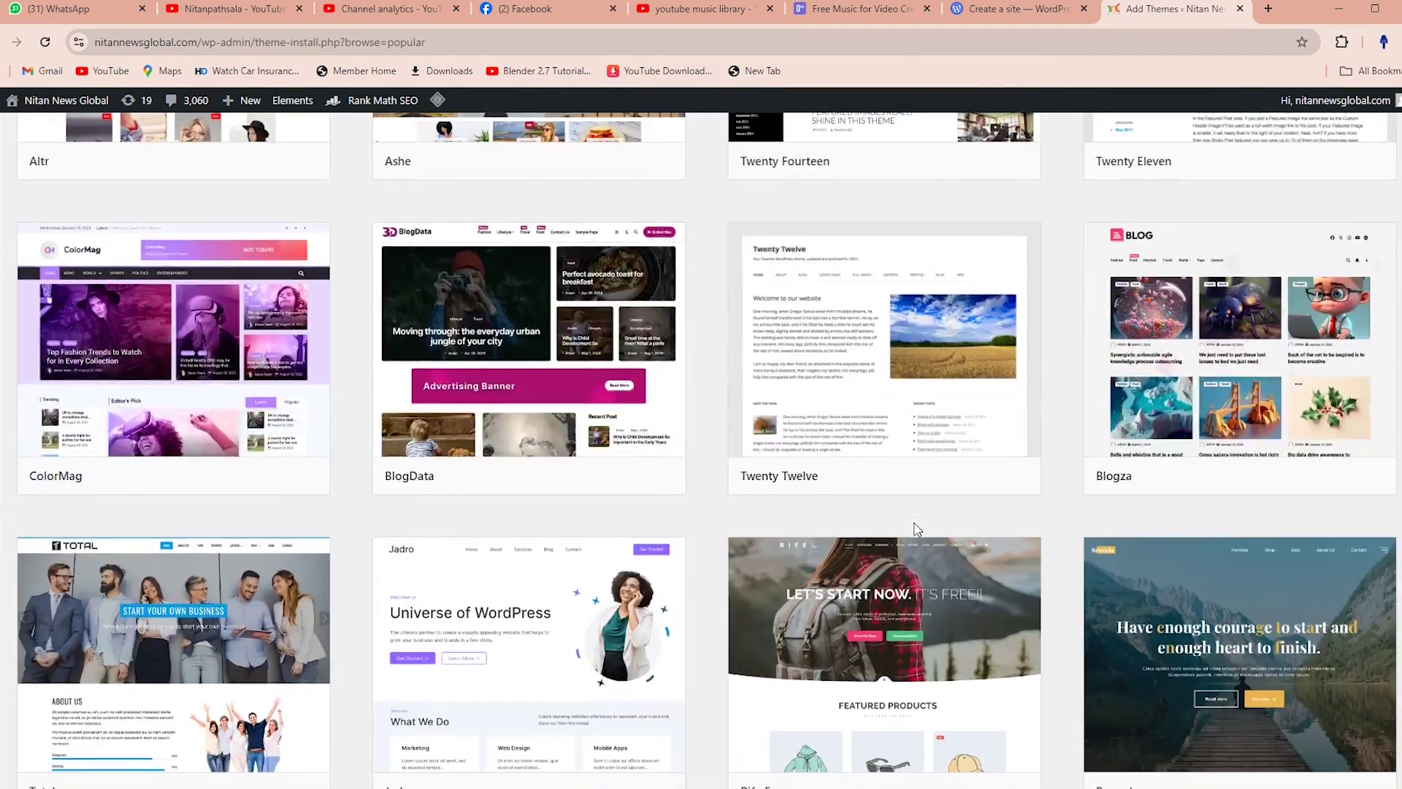
Step: Browse further down the popular themes, return to the first entries such as Astra, and browse down again
scroll(900, 525, "down", 8)
scroll(899, 525, "down", 6)
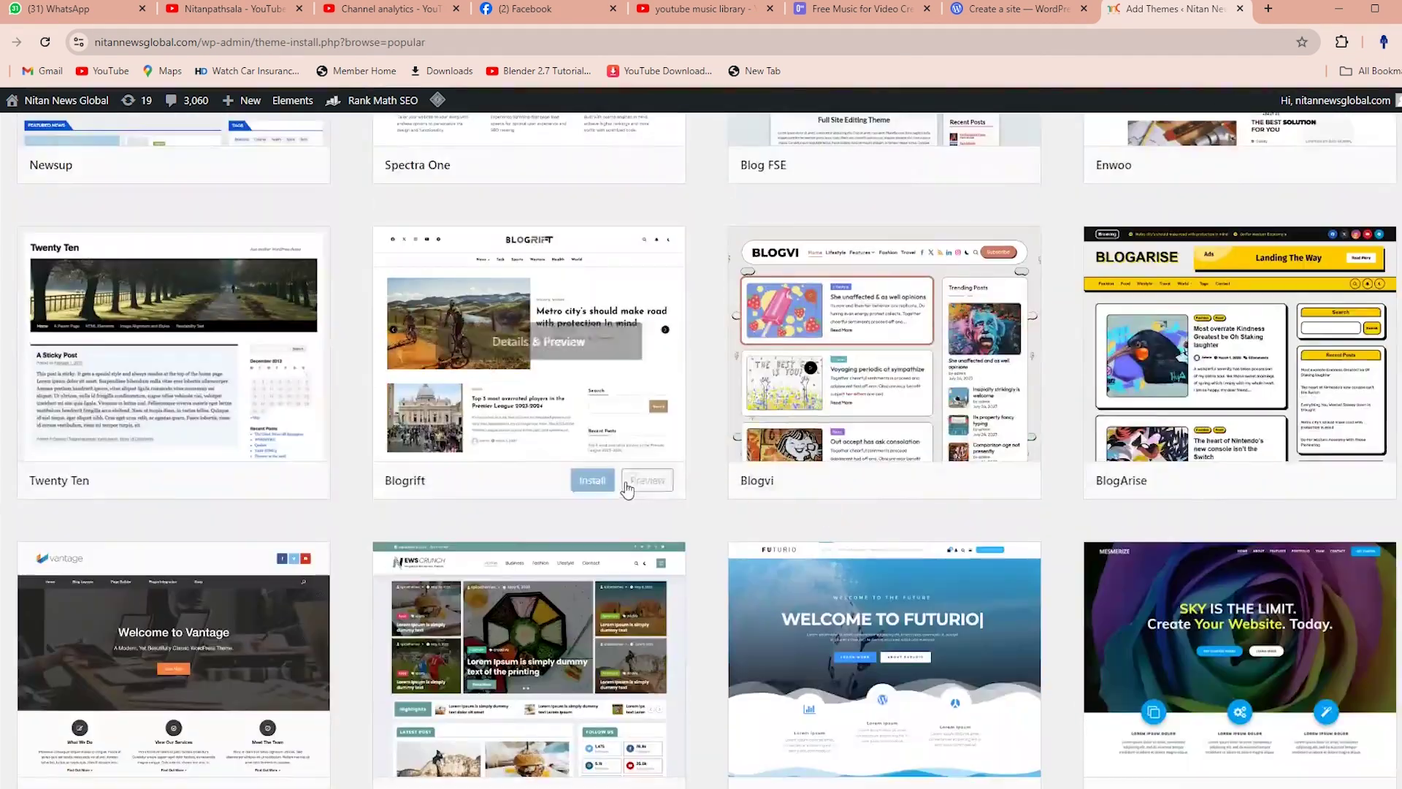
scroll(548, 491, "up", 12)
scroll(1088, 371, "up", 5)
scroll(563, 322, "up", 10)
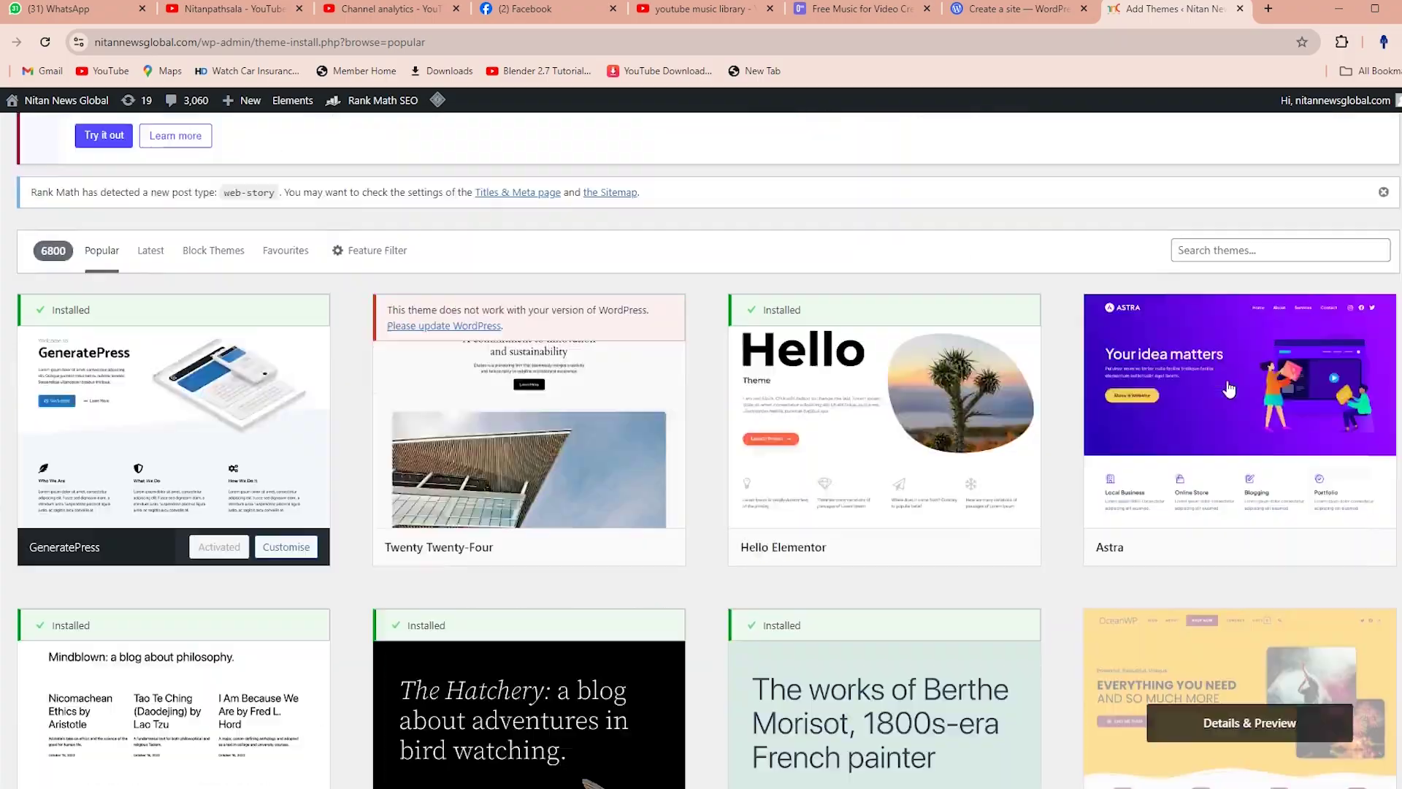
scroll(1227, 389, "down", 15)
scroll(1226, 389, "down", 10)
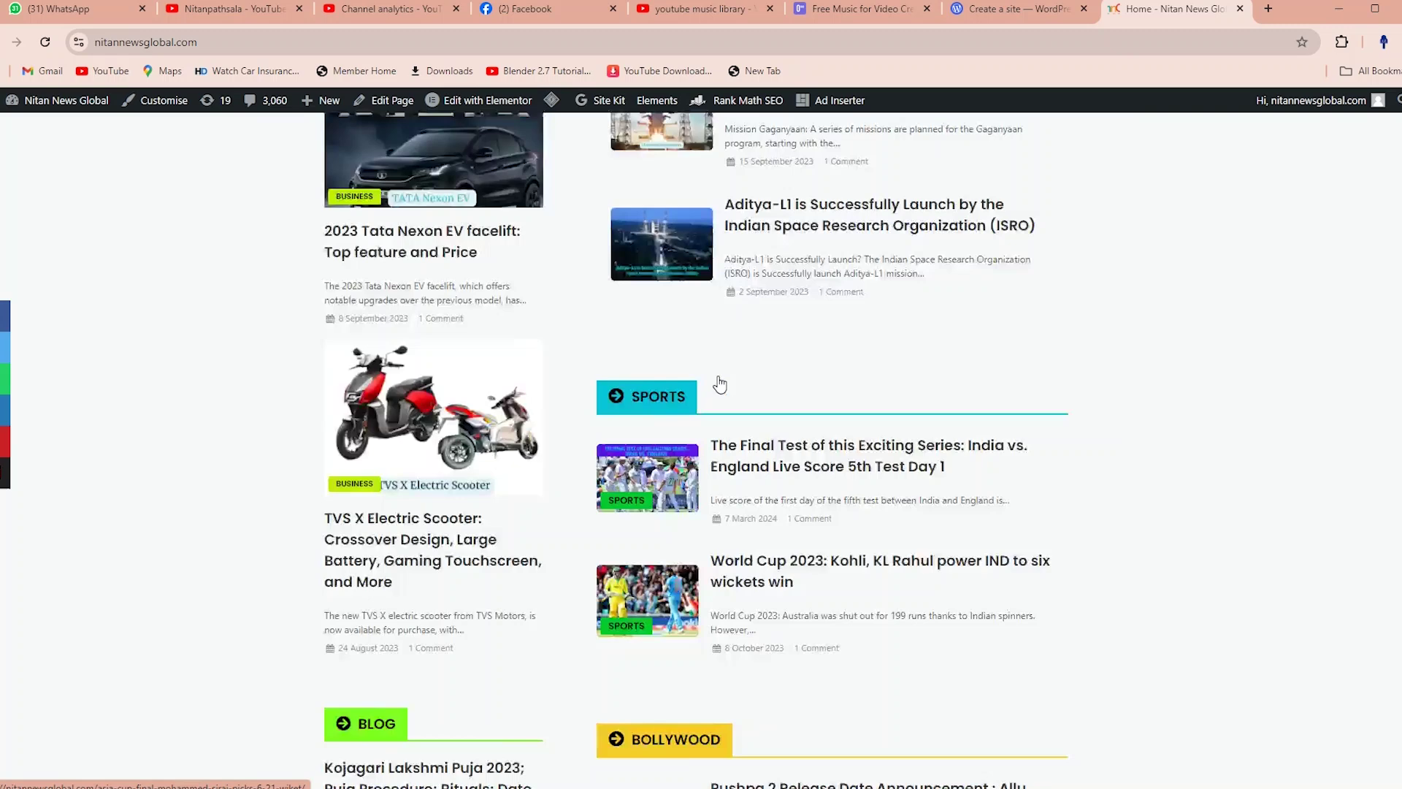
Step: Review the live news site's home page, including its Sports, Blog and Bollywood sections
scroll(719, 382, "down", 6)
scroll(720, 382, "up", 6)
scroll(719, 382, "up", 10)
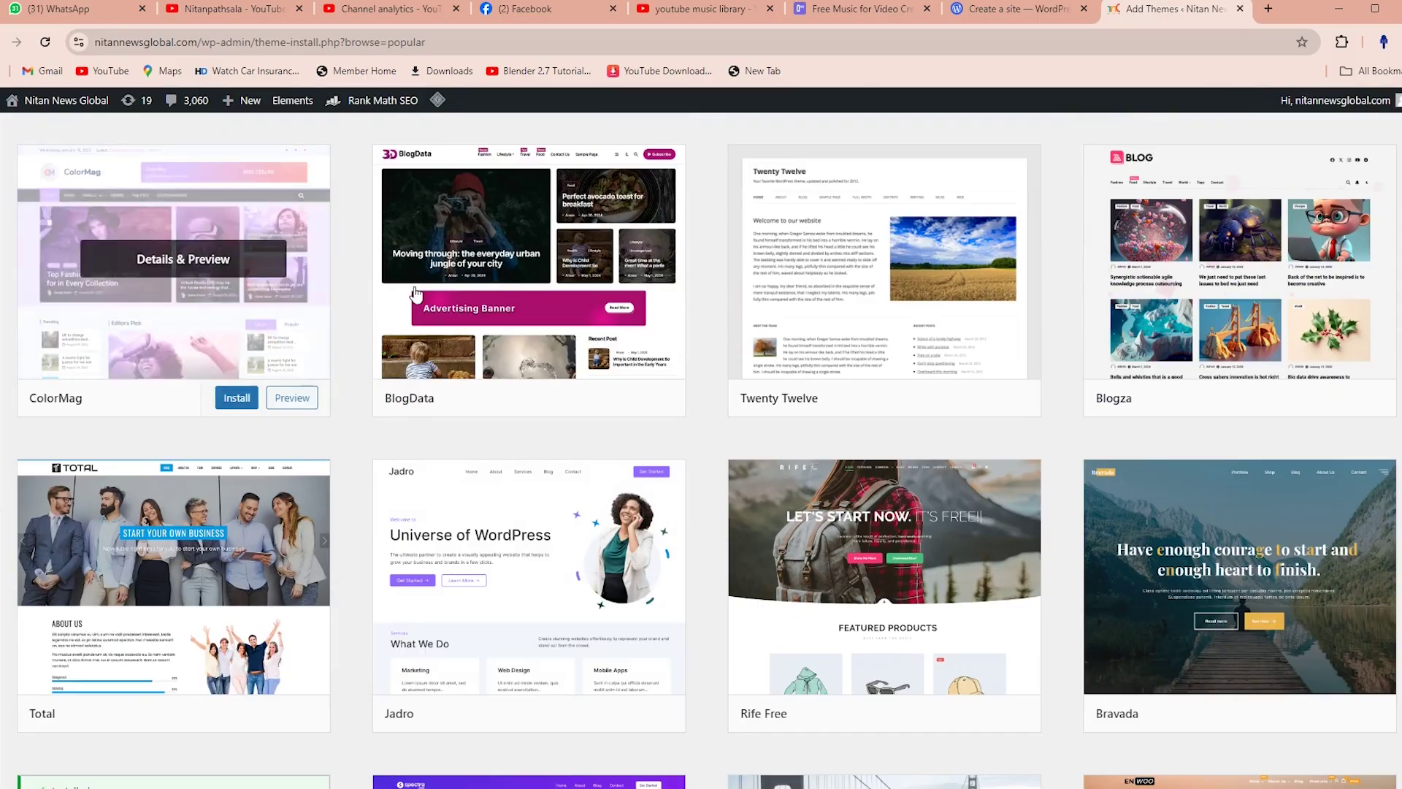
Step: Browse back up through the long list of popular themes towards its beginning
scroll(953, 356, "up", 4)
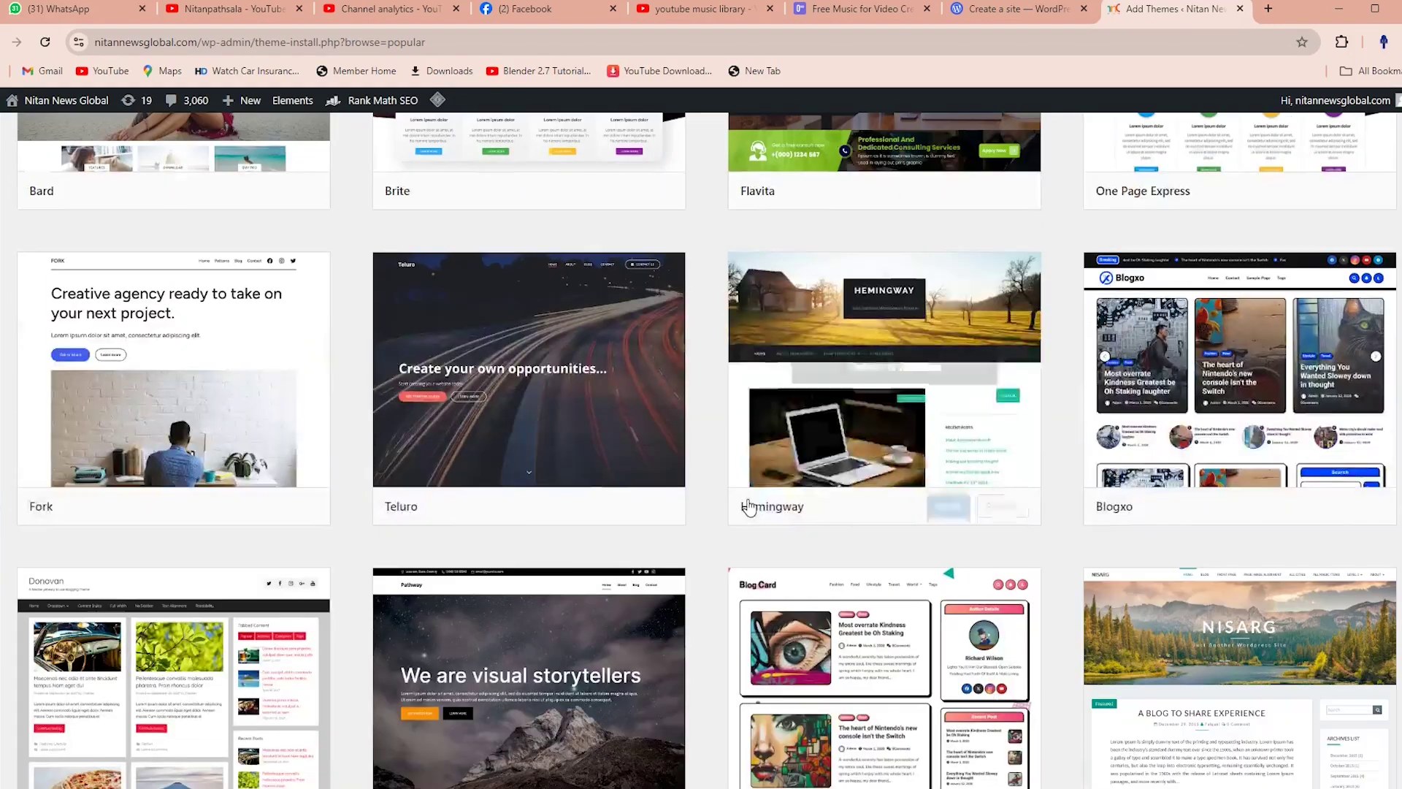
scroll(751, 507, "up", 10)
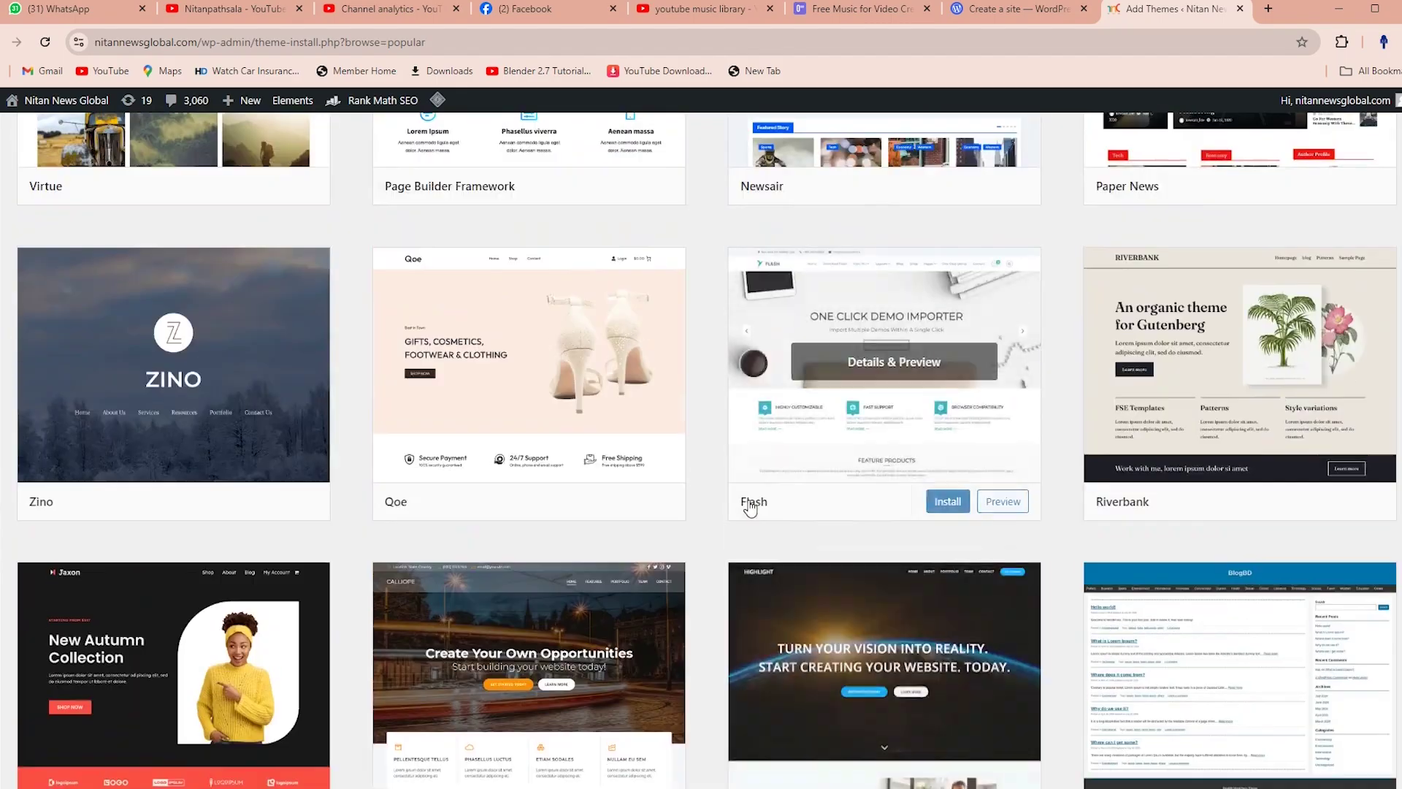
scroll(751, 508, "up", 18)
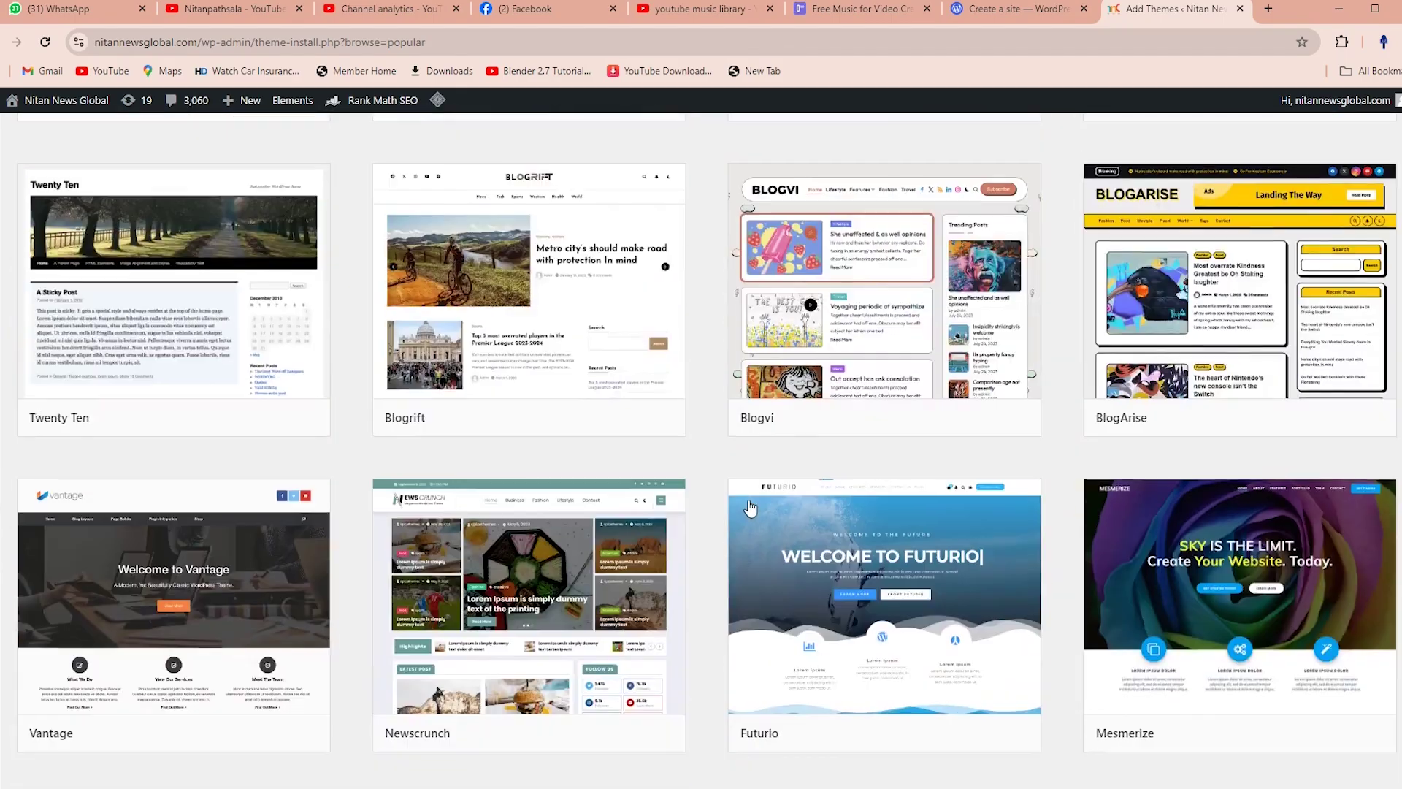
scroll(750, 507, "up", 20)
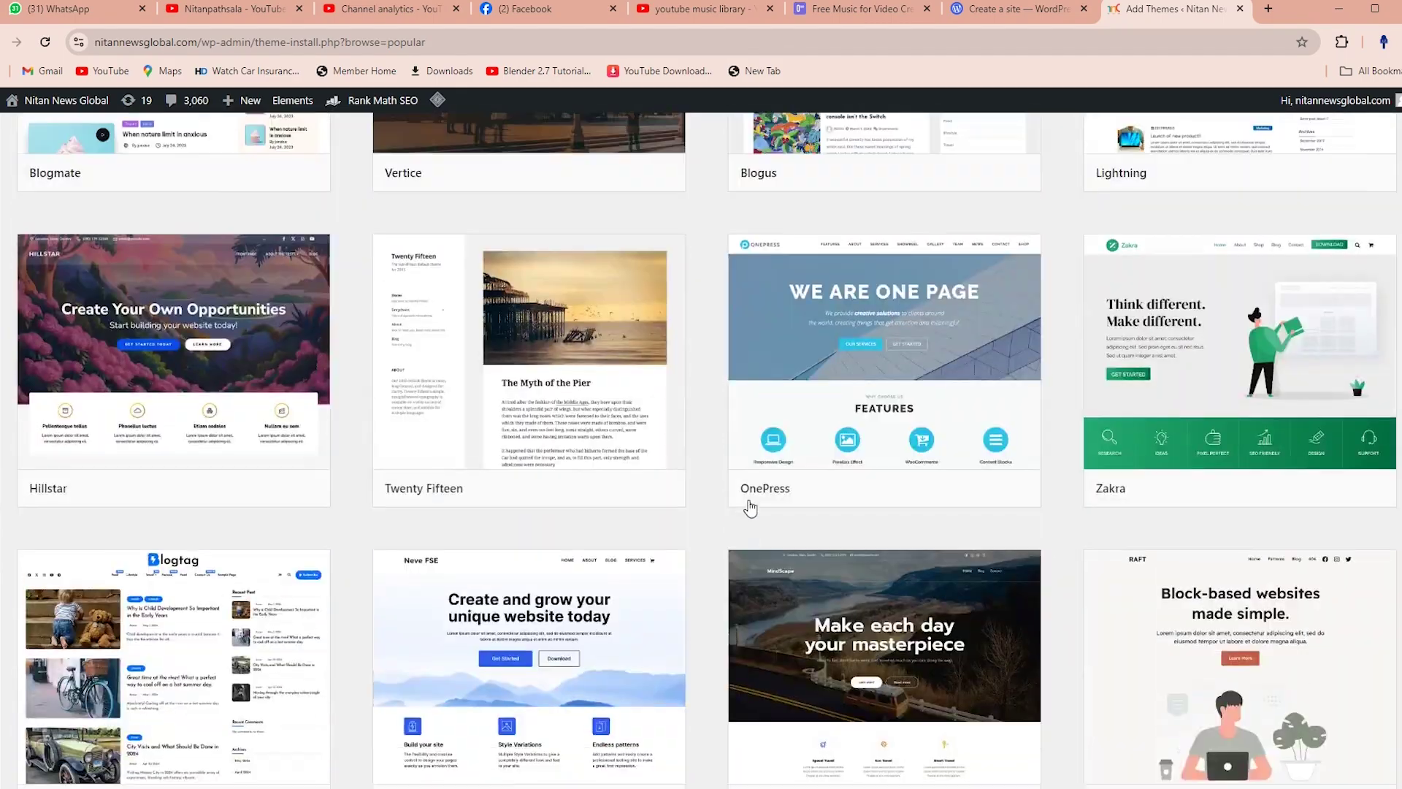
Step: Browse the popular themes up to the first entries such as GeneratePress and Astra, and back down past Storefront and Blogier
scroll(751, 508, "up", 7)
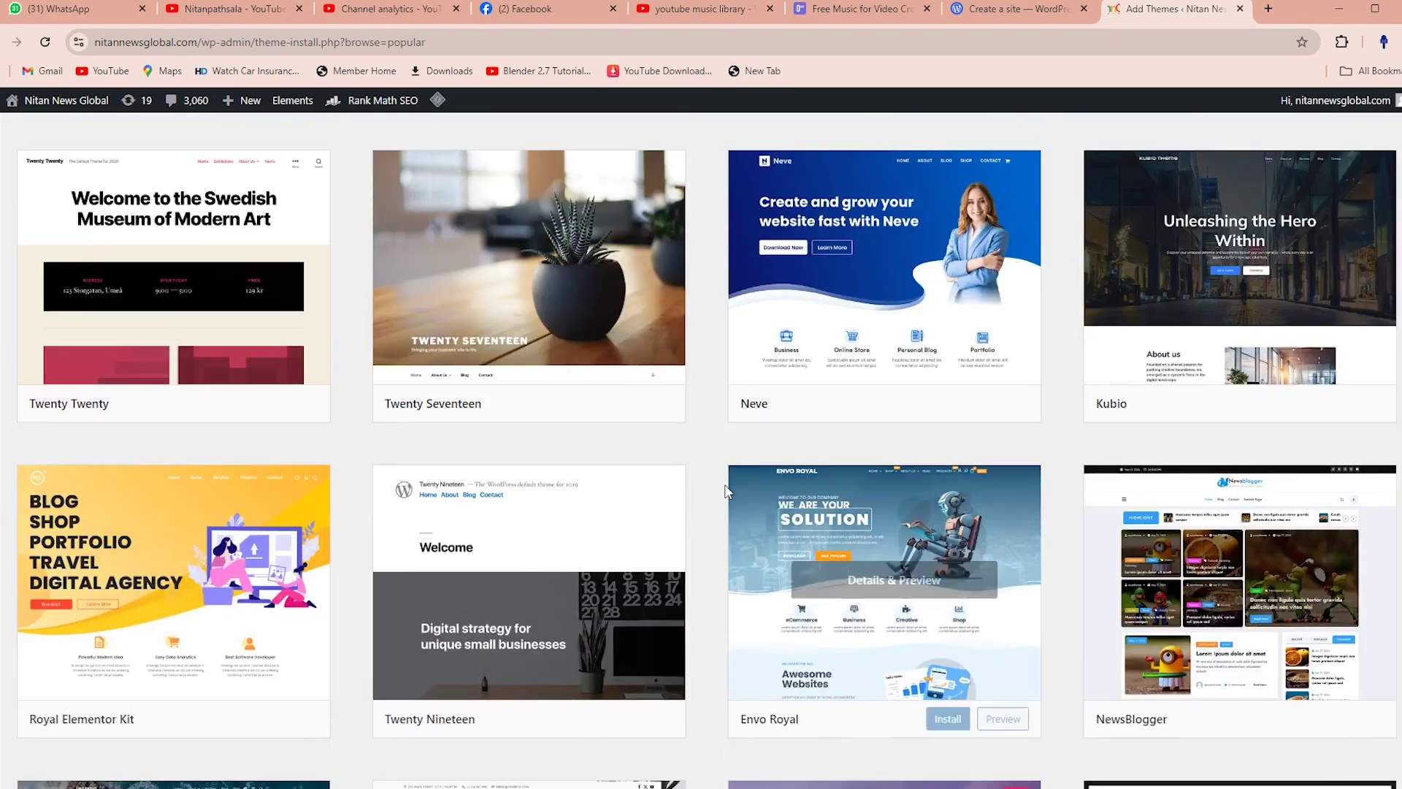
scroll(167, 231, "up", 5)
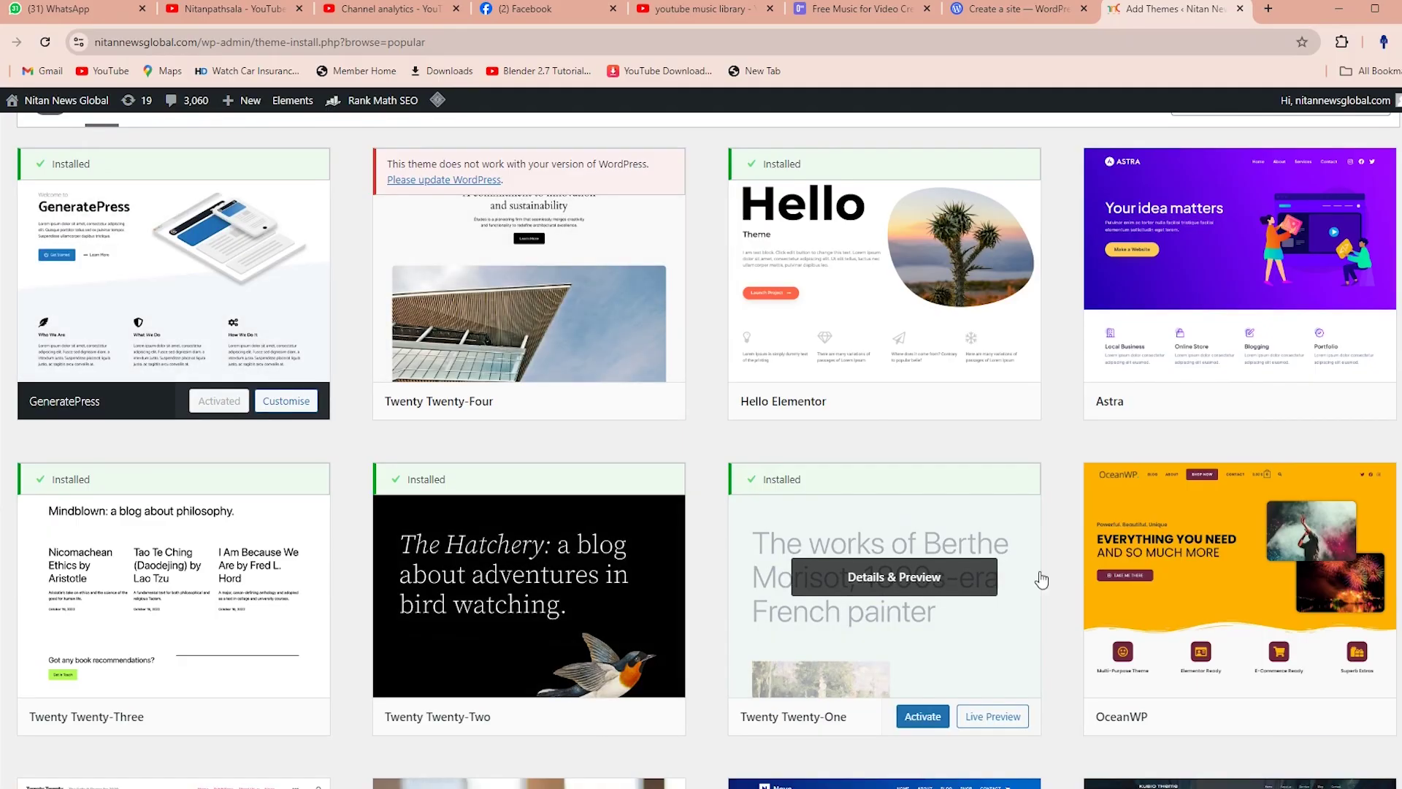
scroll(1169, 555, "down", 1)
scroll(1191, 545, "down", 3)
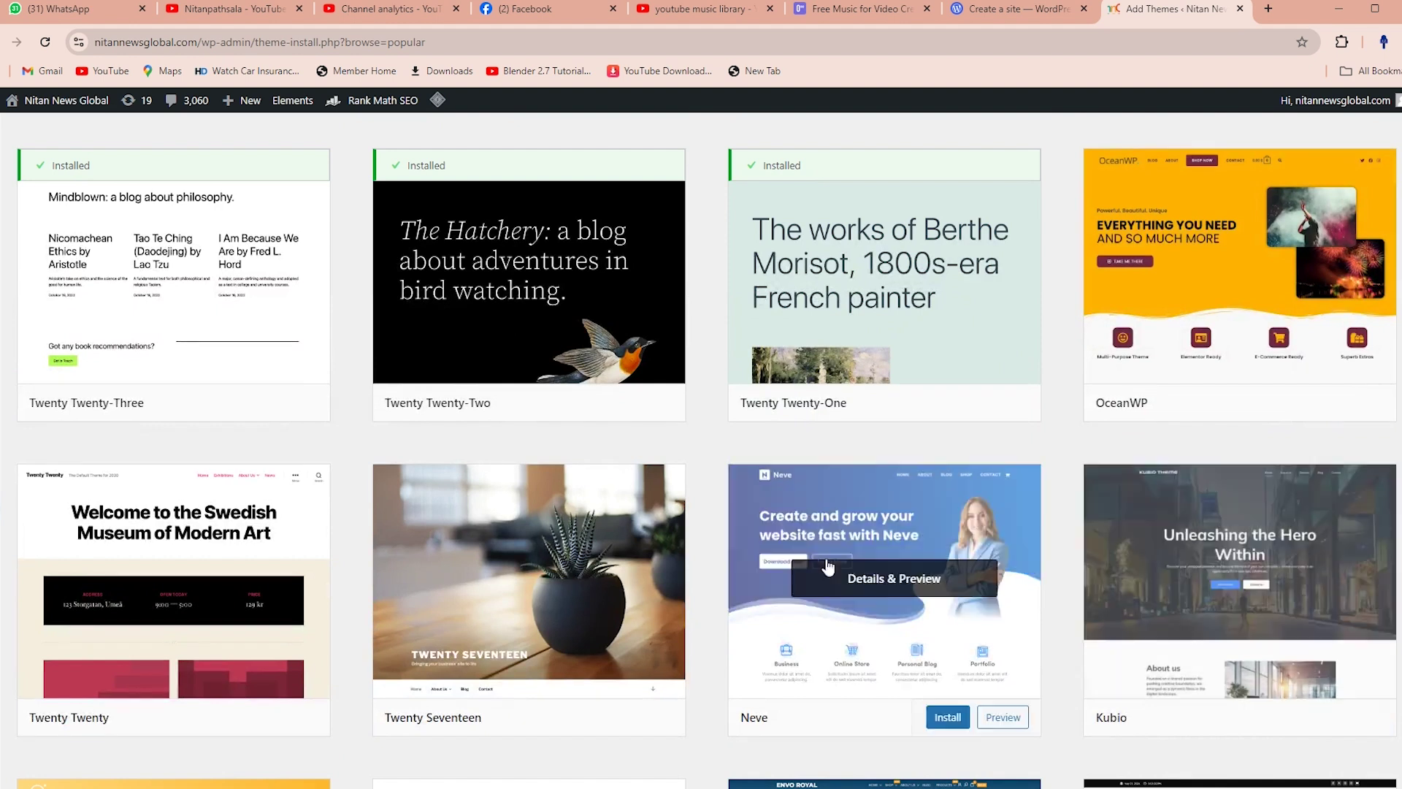
scroll(241, 548, "down", 5)
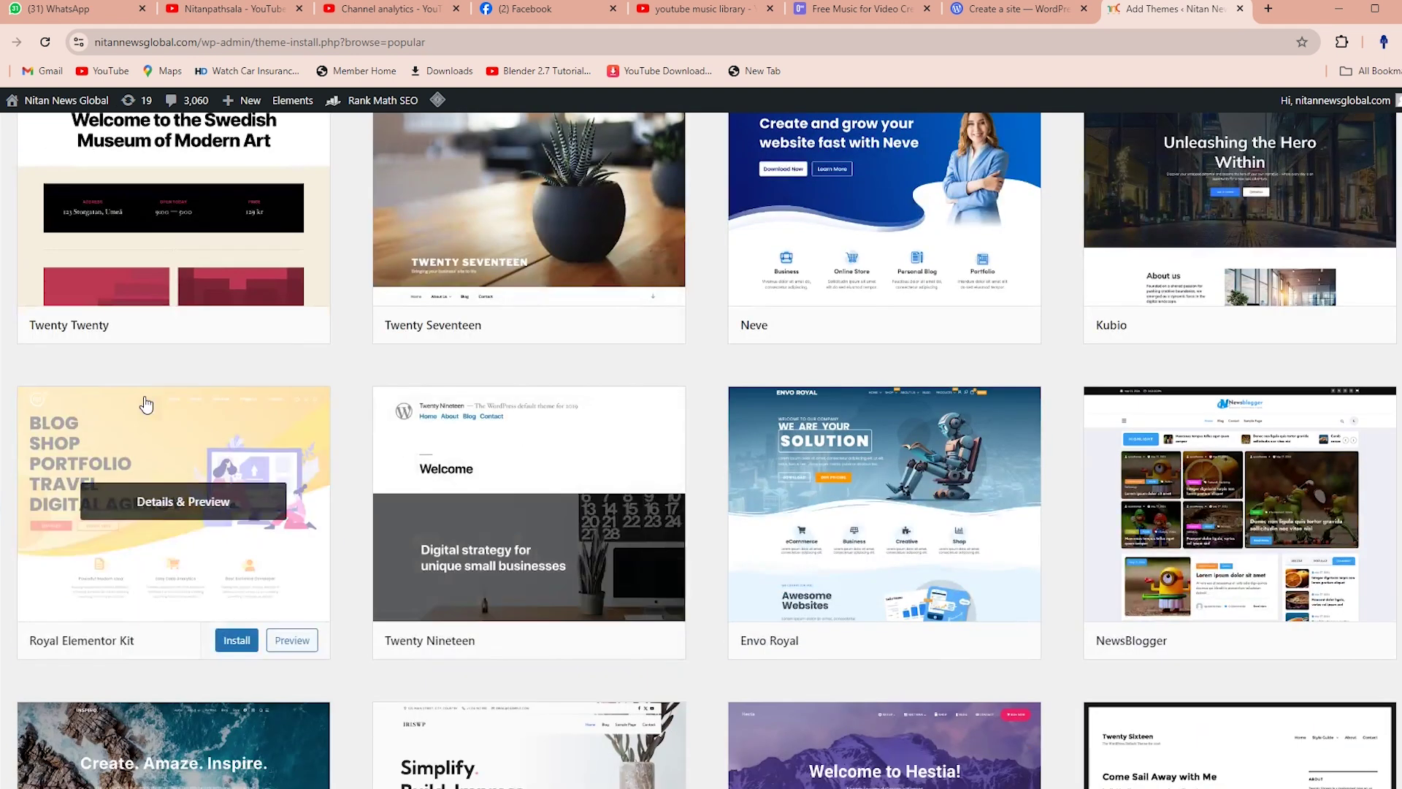
scroll(1161, 570, "down", 4)
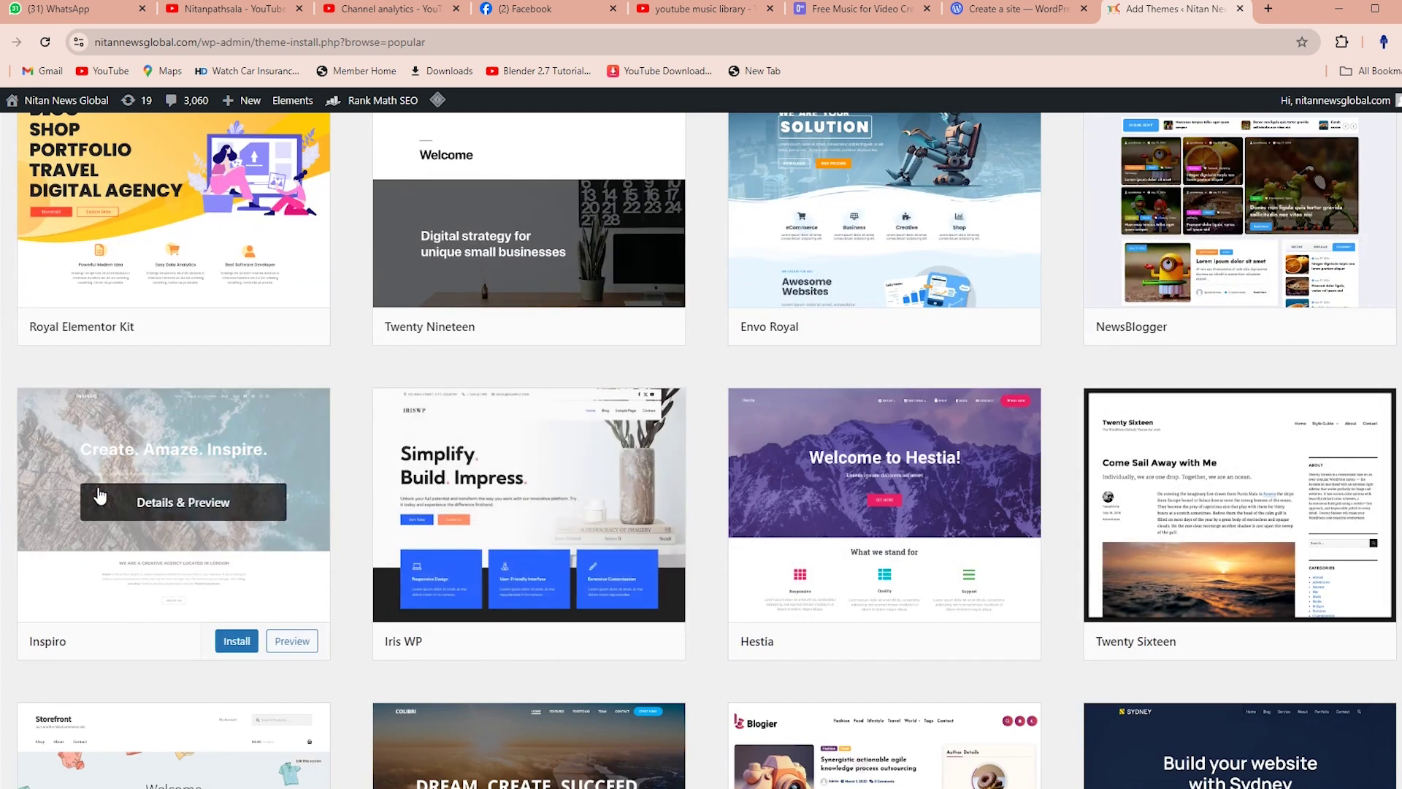
scroll(614, 559, "down", 1)
scroll(614, 559, "down", 4)
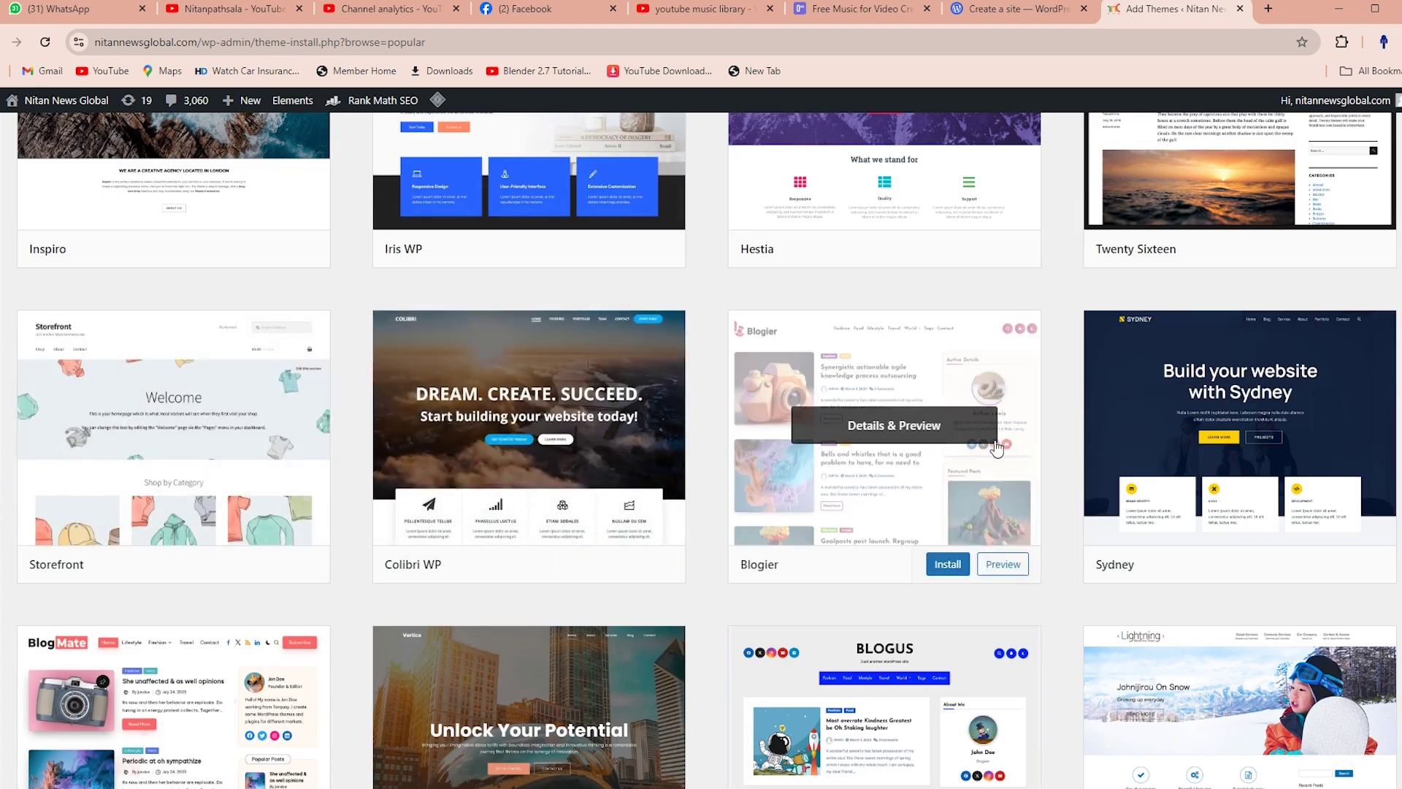
scroll(470, 567, "down", 4)
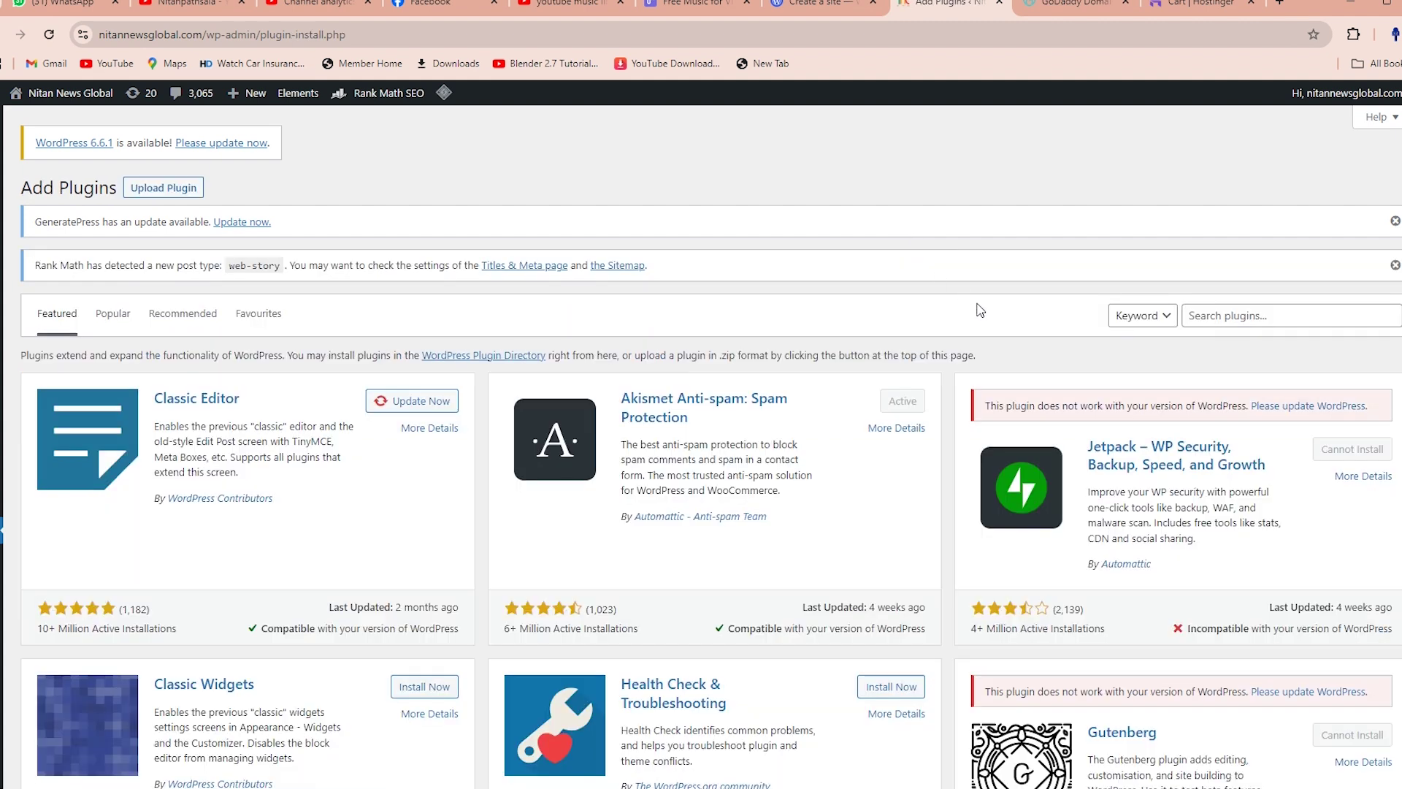
Step: Search the plugin directory for "yoast" and look through the details of the Yoast SEO plugin
left_click(1260, 315)
type("yoast")
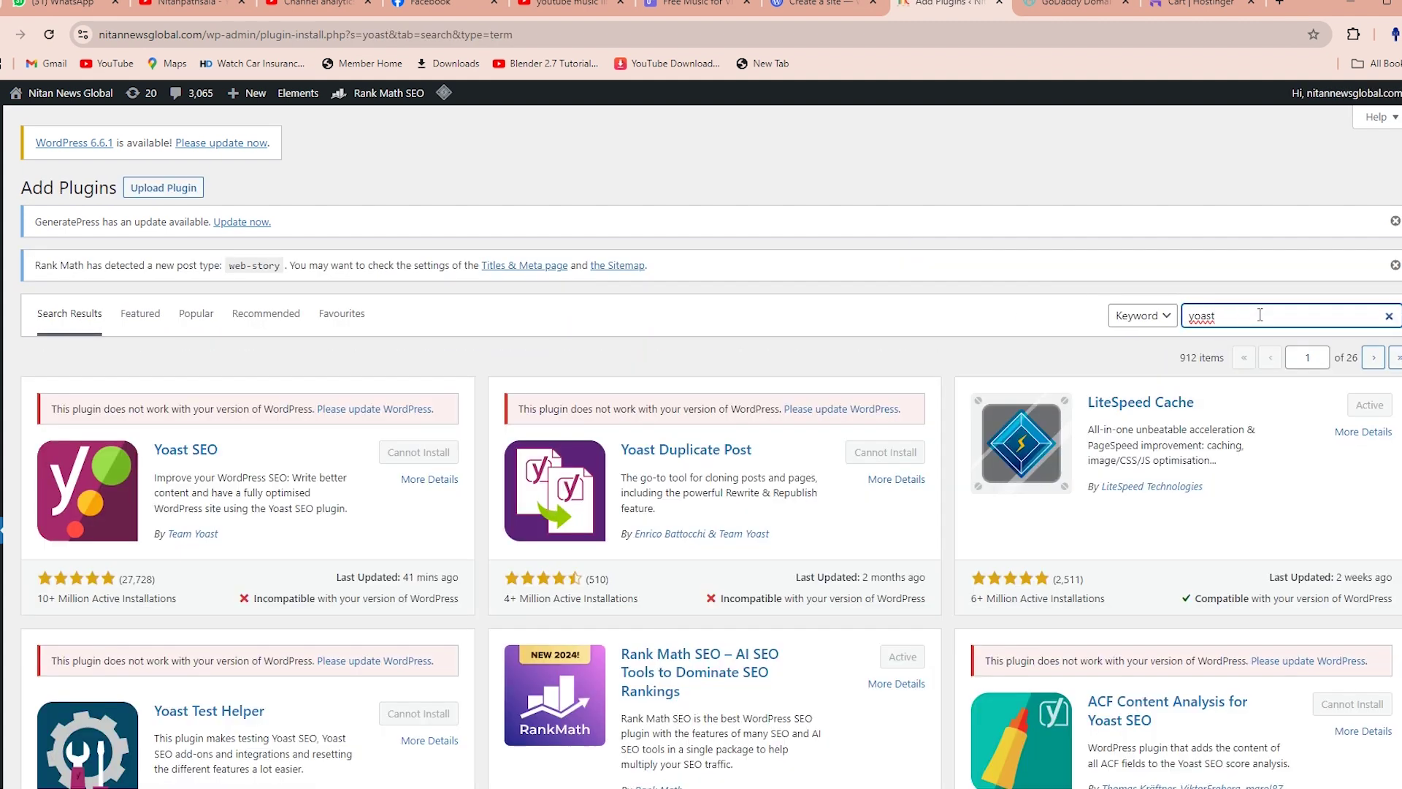
left_click(123, 468)
scroll(941, 389, "down", 5)
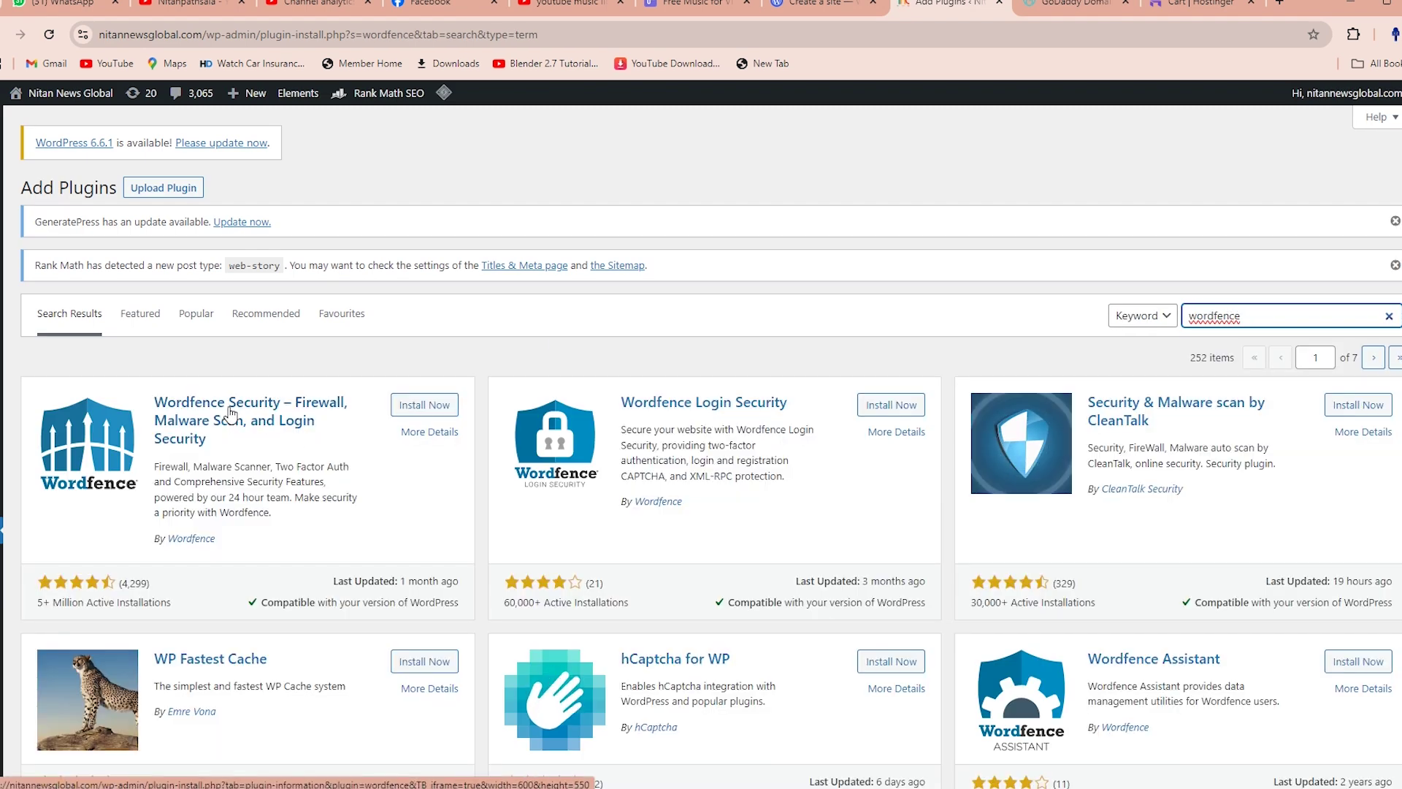
Step: Search the plugin directory for "w3" and view the details of the W3 Total Cache plugin
type("w3")
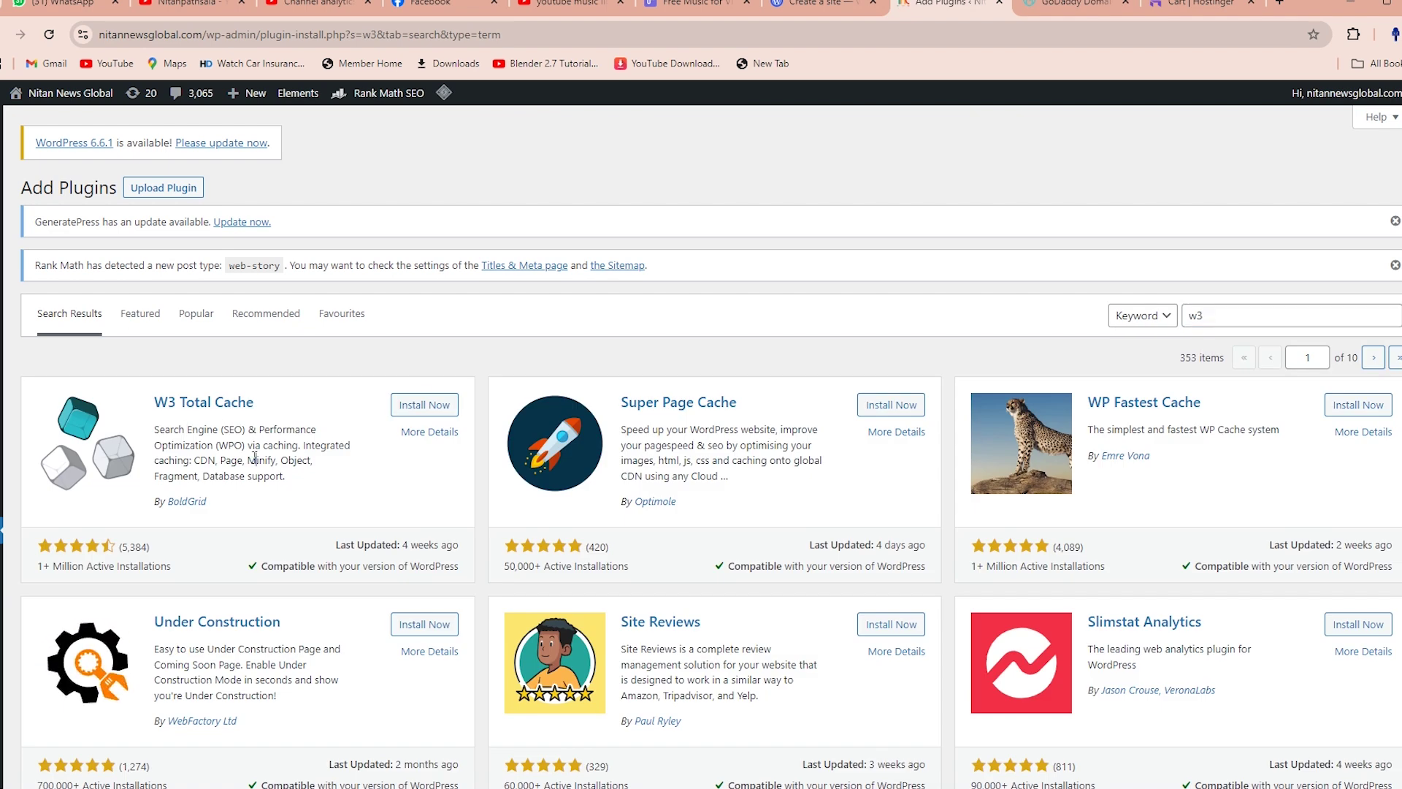
left_click(145, 446)
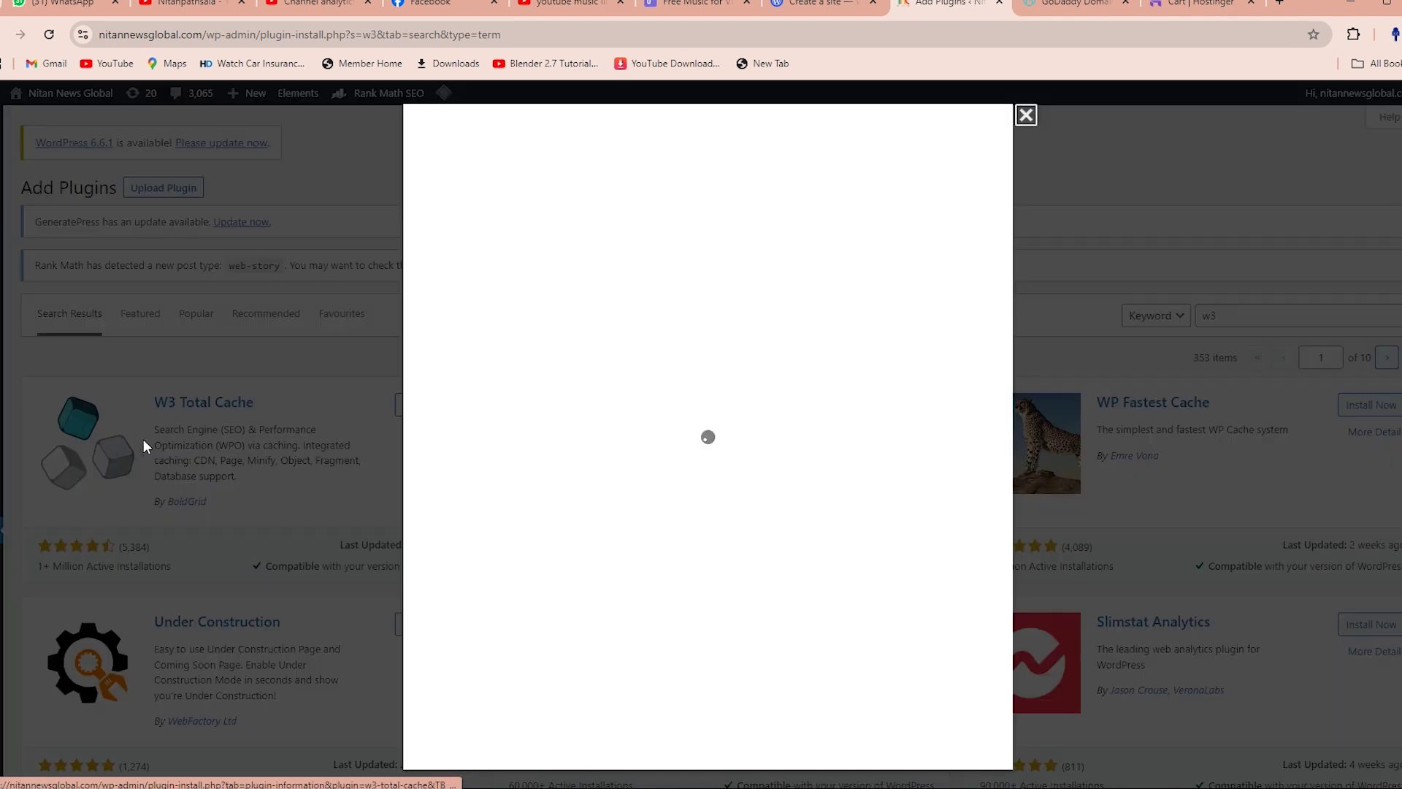
scroll(739, 610, "down", 4)
left_click(1026, 114)
Step: From the featured plugins, search the directory for "yoast" and look over the Yoast Duplicate Post plugin
left_click(1260, 314)
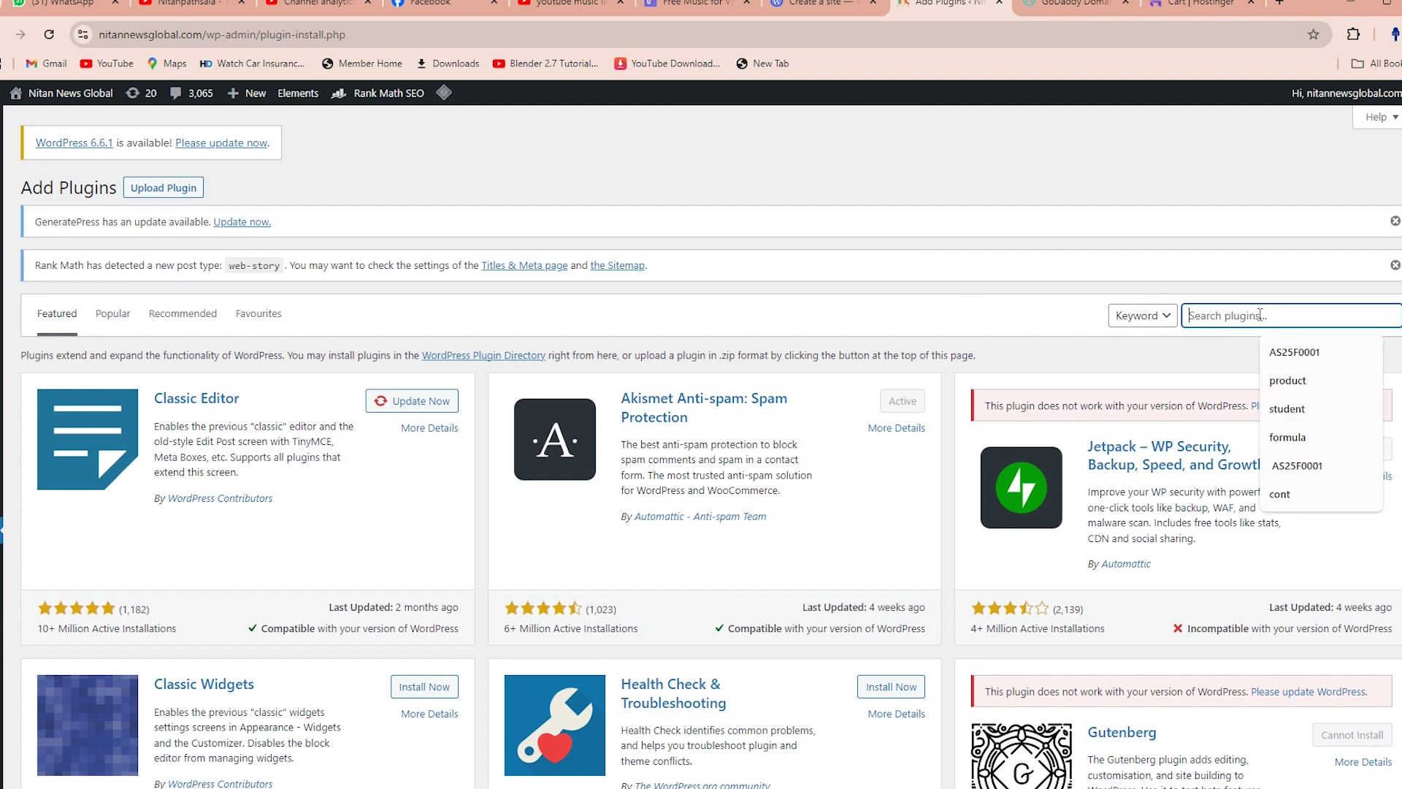
type("y")
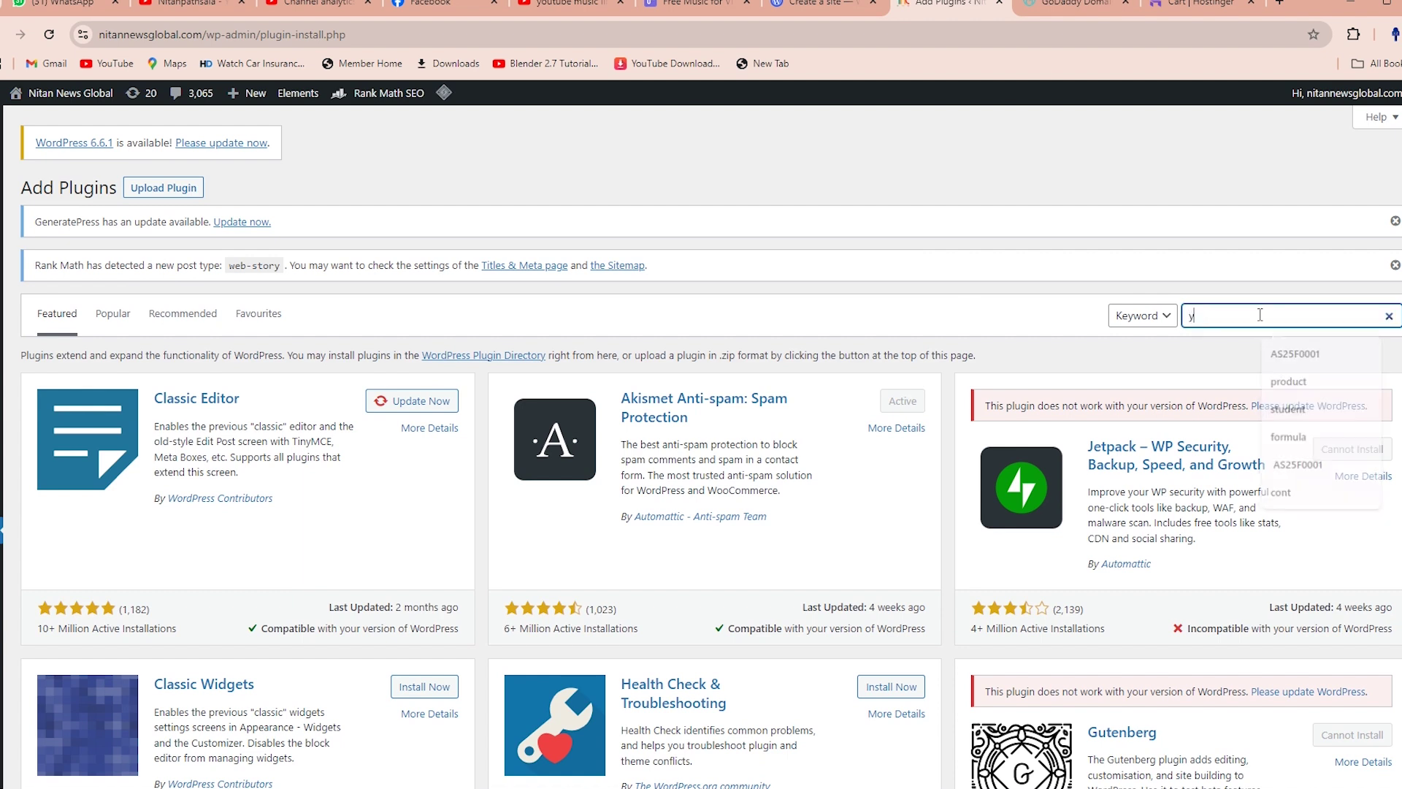
type("ous")
key("BackSpace")
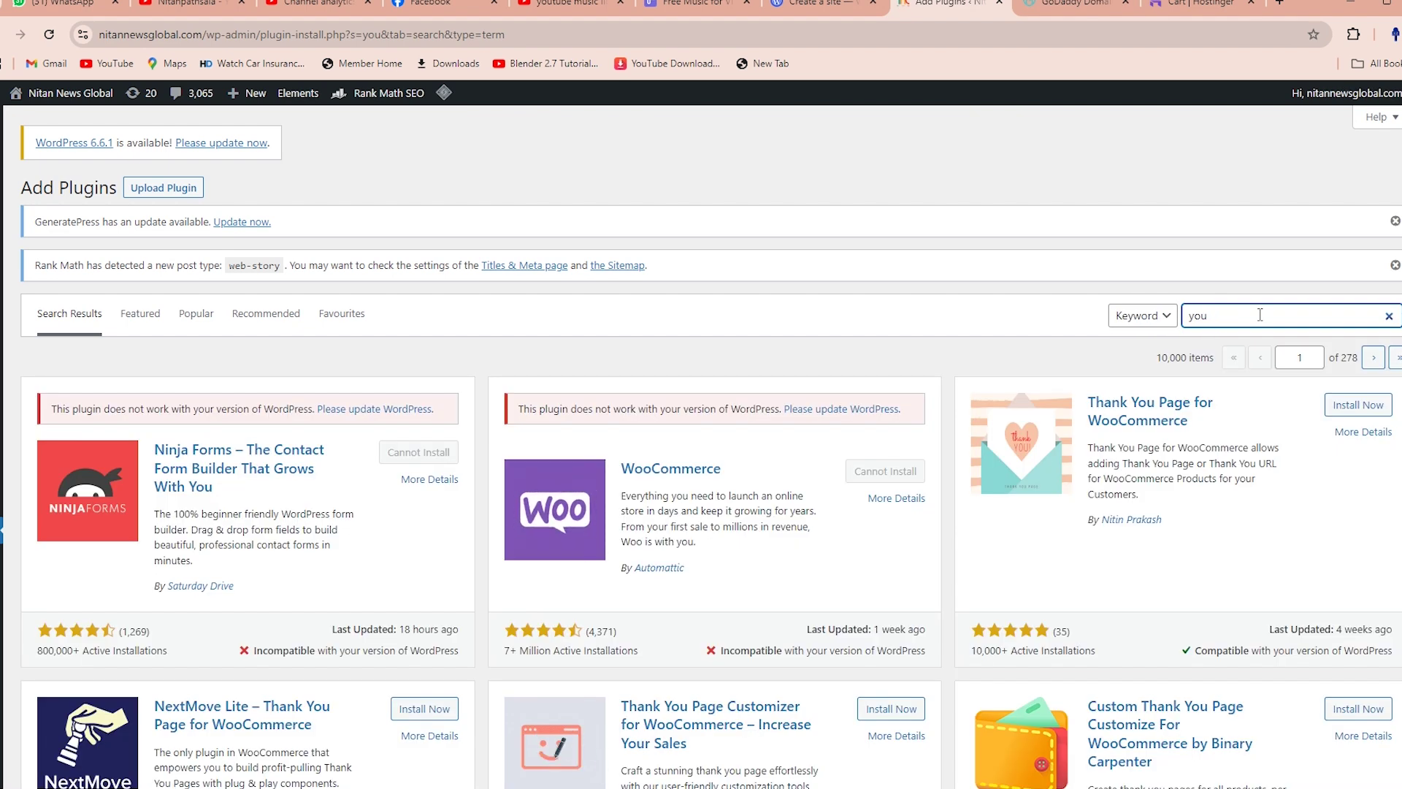
key("BackSpace")
type("ast")
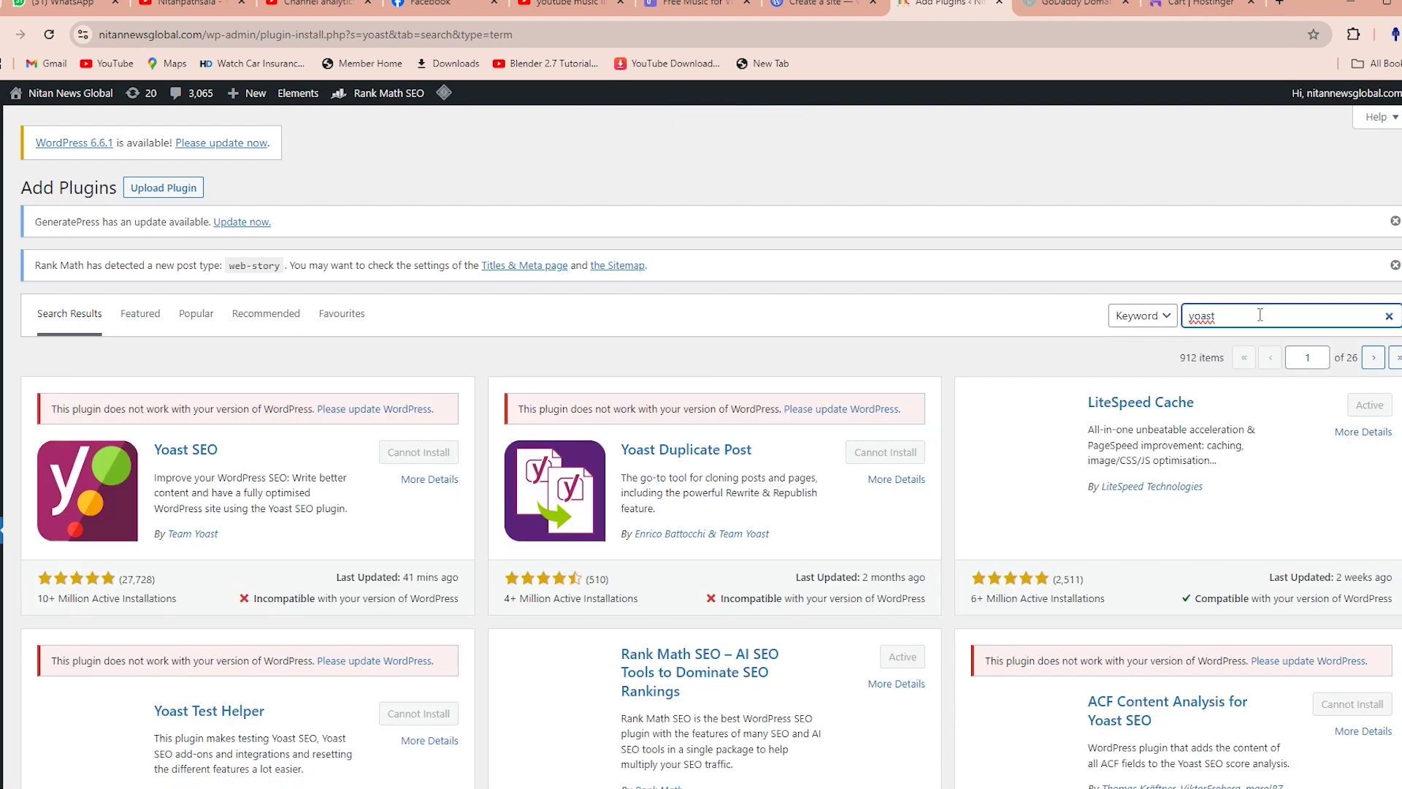
left_click(722, 451)
scroll(949, 385, "down", 2)
scroll(934, 387, "up", 2)
scroll(906, 388, "down", 1)
scroll(847, 390, "up", 1)
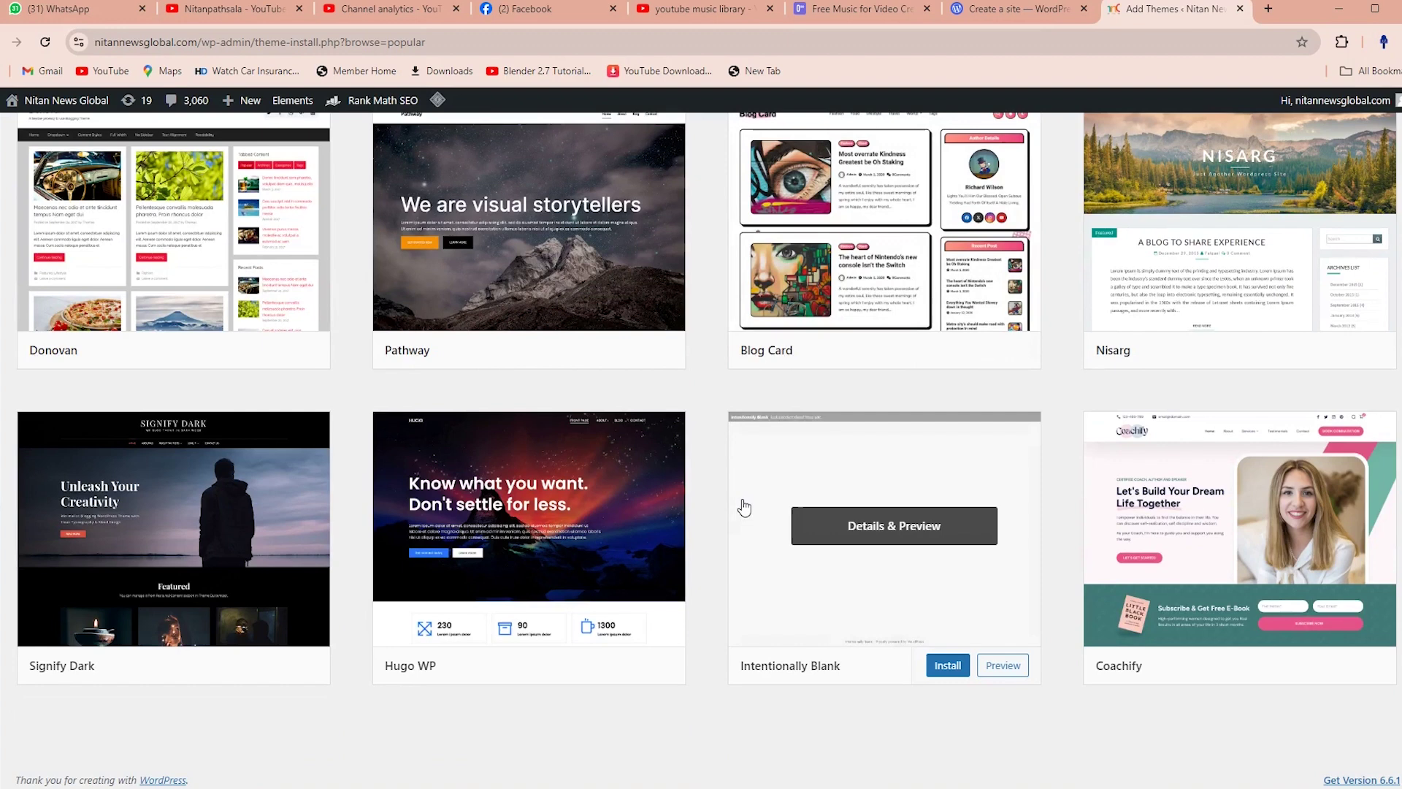
Step: Look through the site's list of installed plugins and the first popular themes
scroll(745, 507, "up", 20)
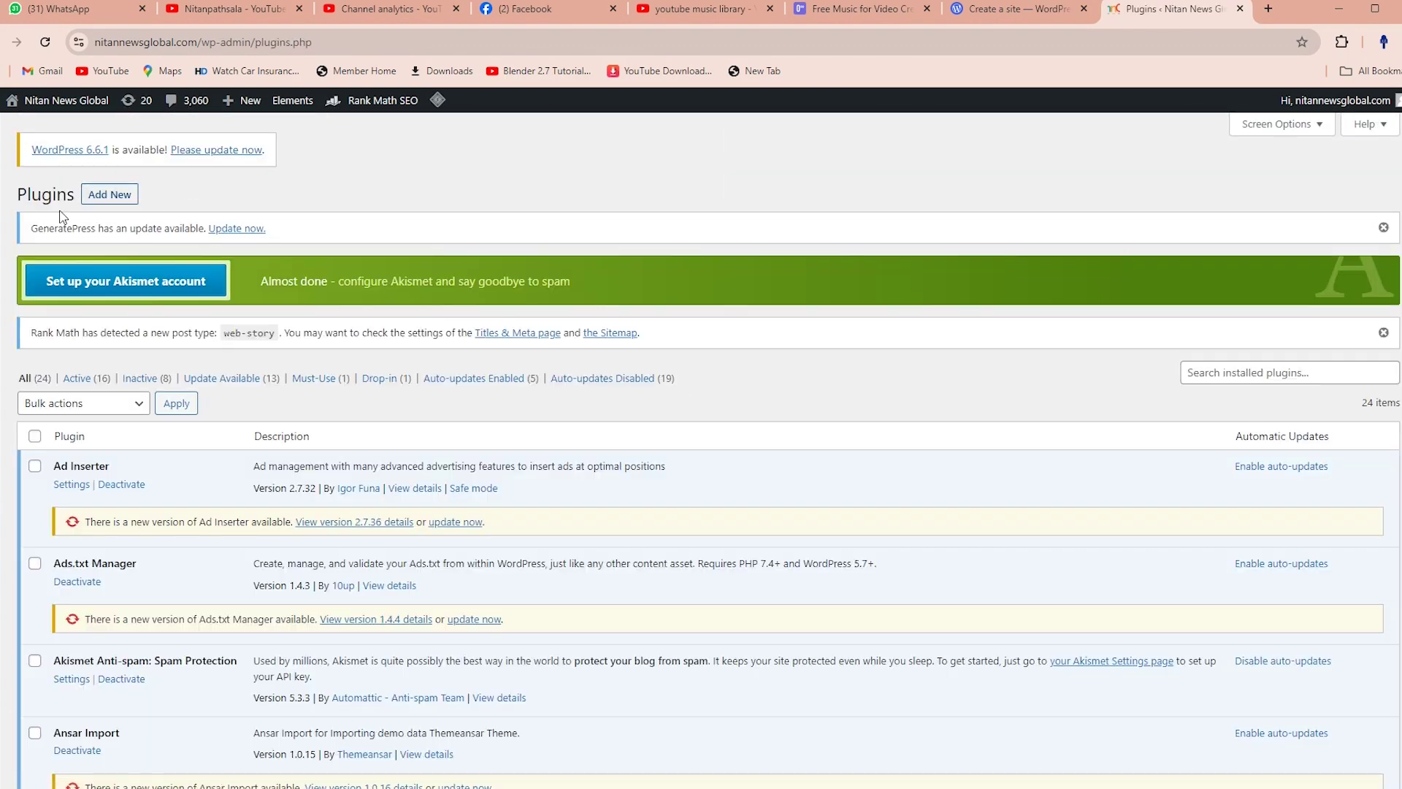
scroll(142, 197, "down", 4)
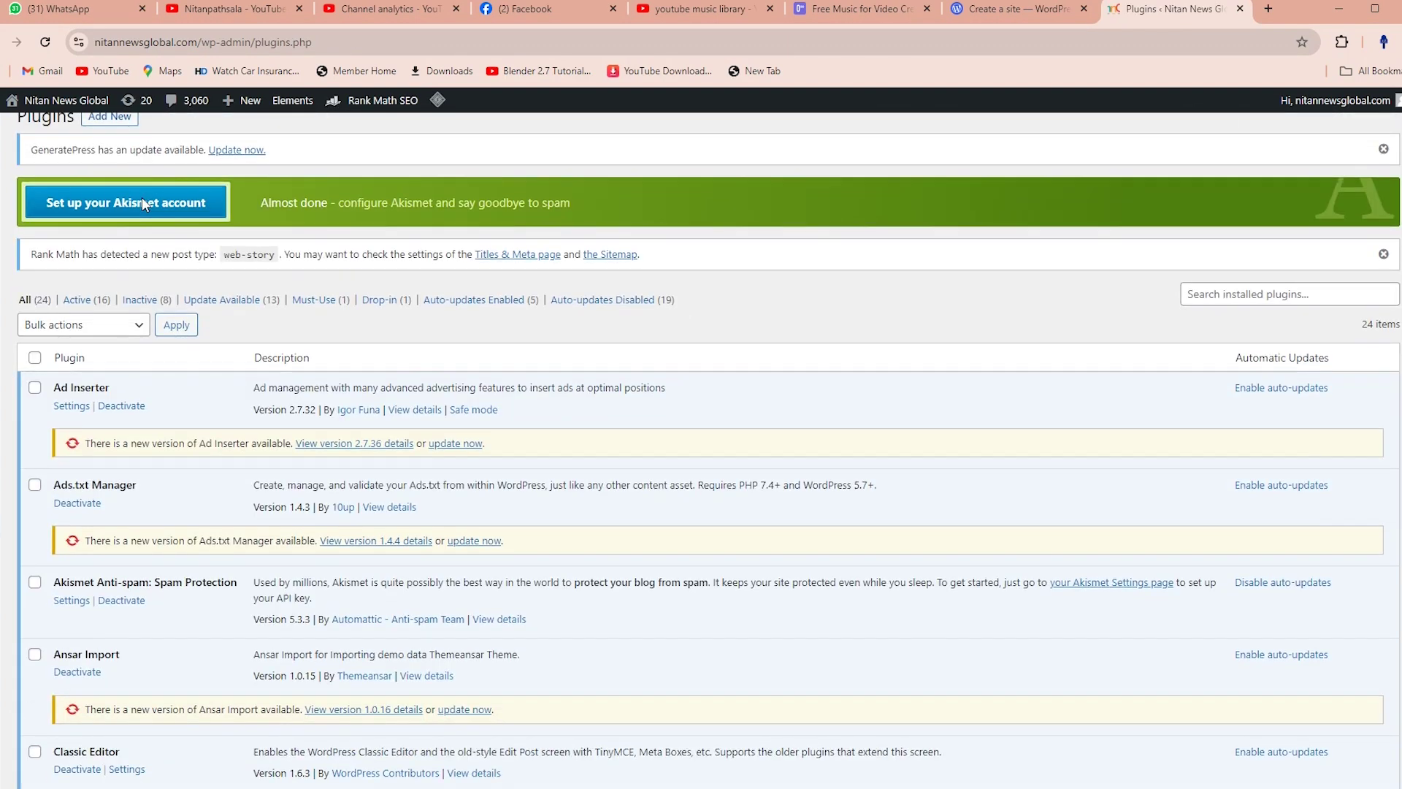
scroll(109, 435, "down", 18)
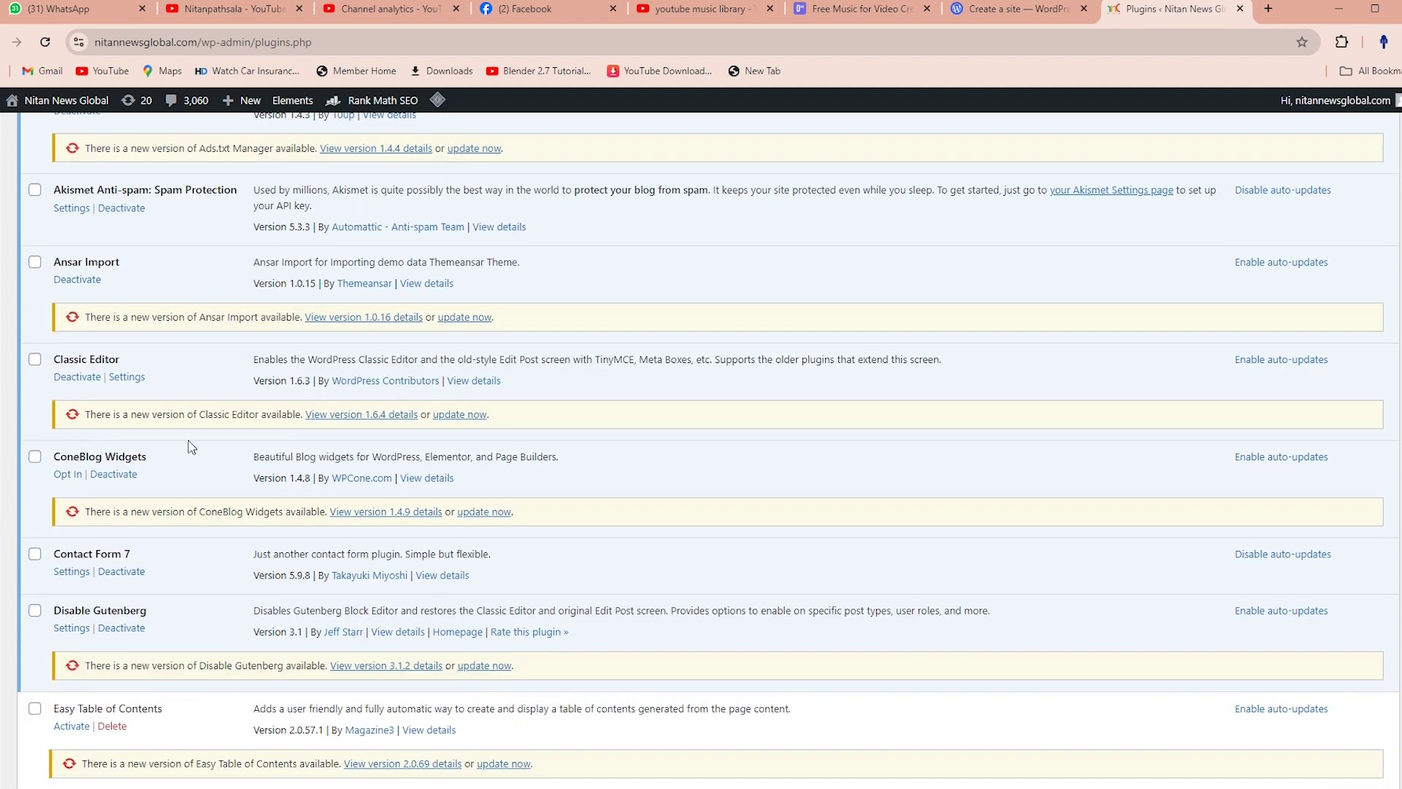
scroll(207, 422, "down", 8)
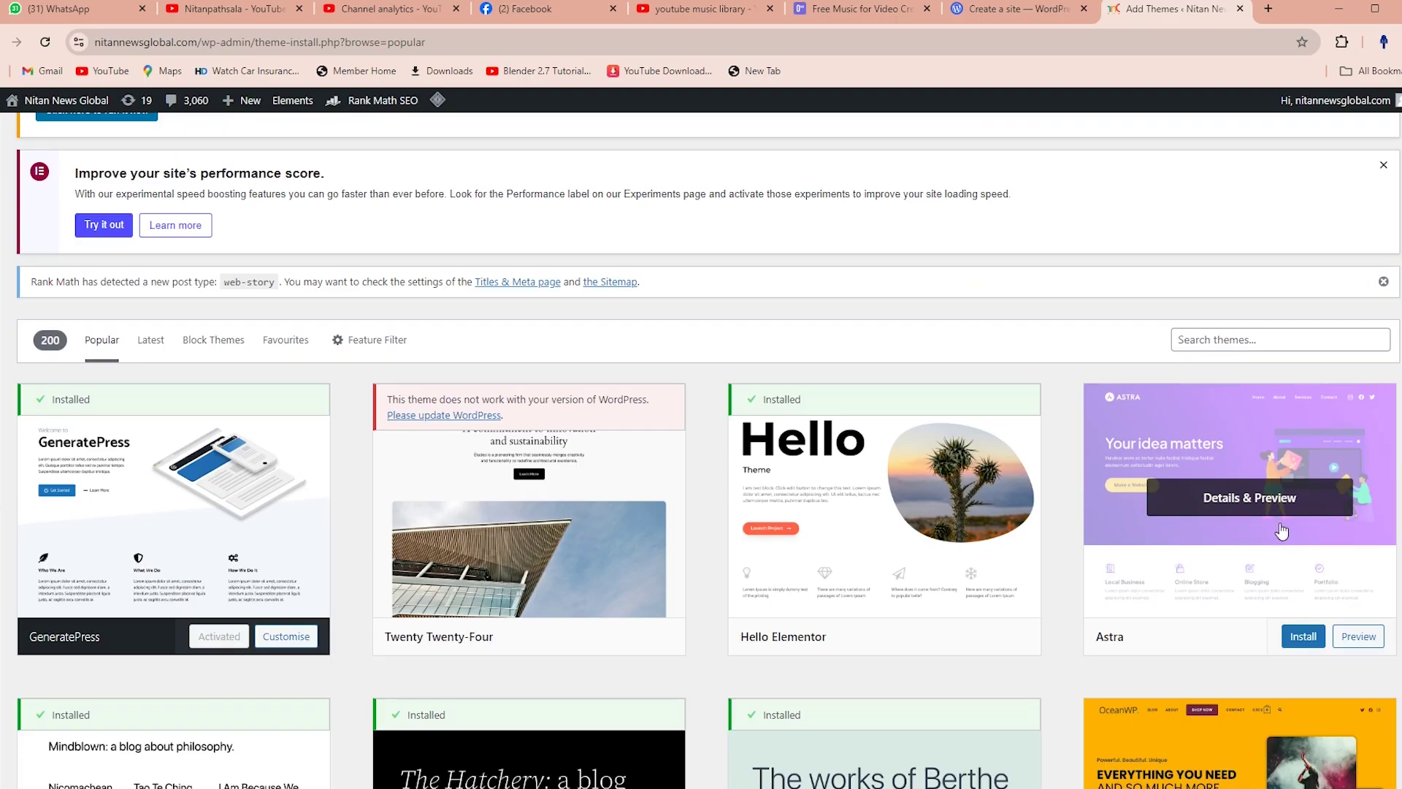
scroll(938, 438, "down", 3)
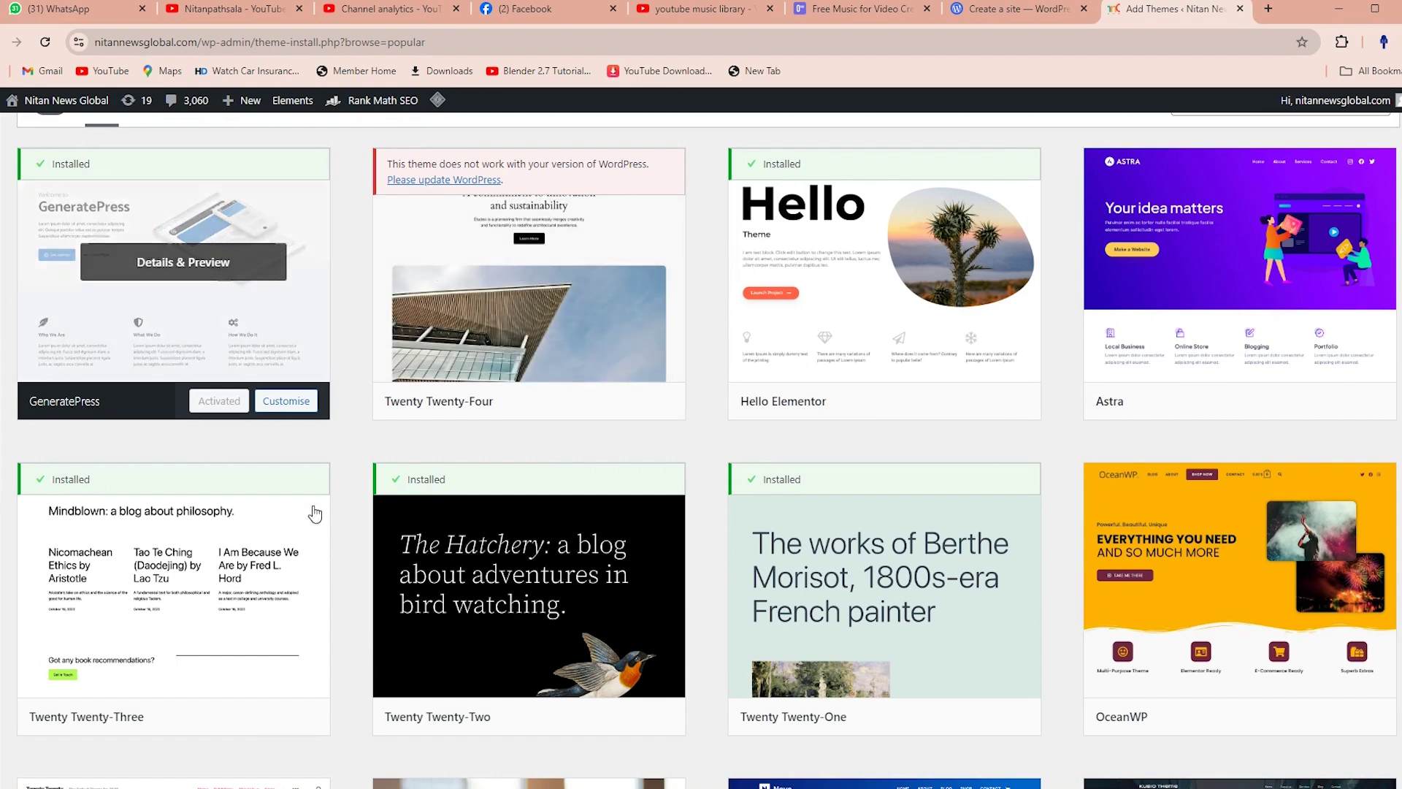
scroll(1190, 539, "down", 4)
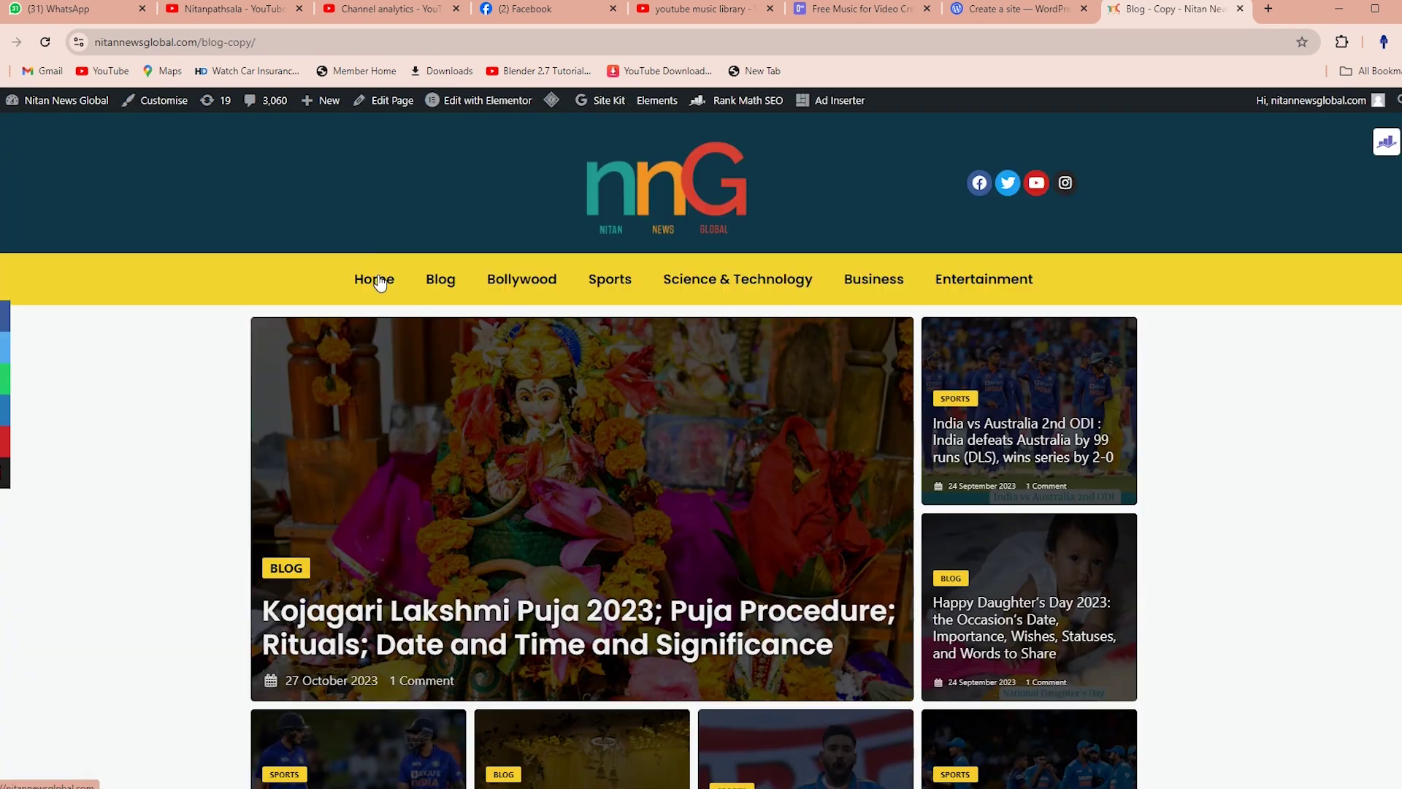
Step: Open the news site's home page and review it from the breaking news down to the footer links
left_click(373, 278)
scroll(720, 383, "down", 10)
scroll(719, 383, "down", 5)
scroll(585, 351, "up", 20)
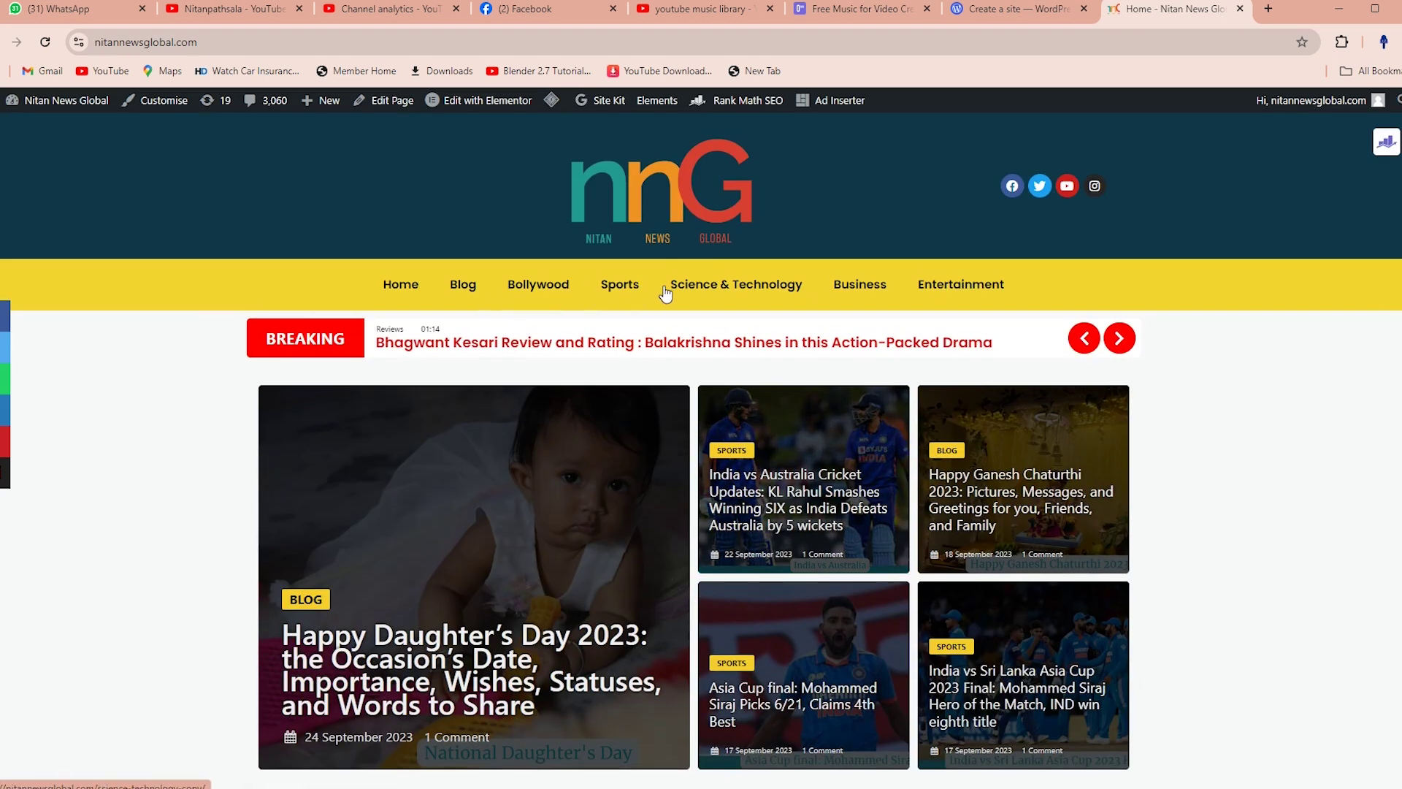
scroll(796, 304, "down", 15)
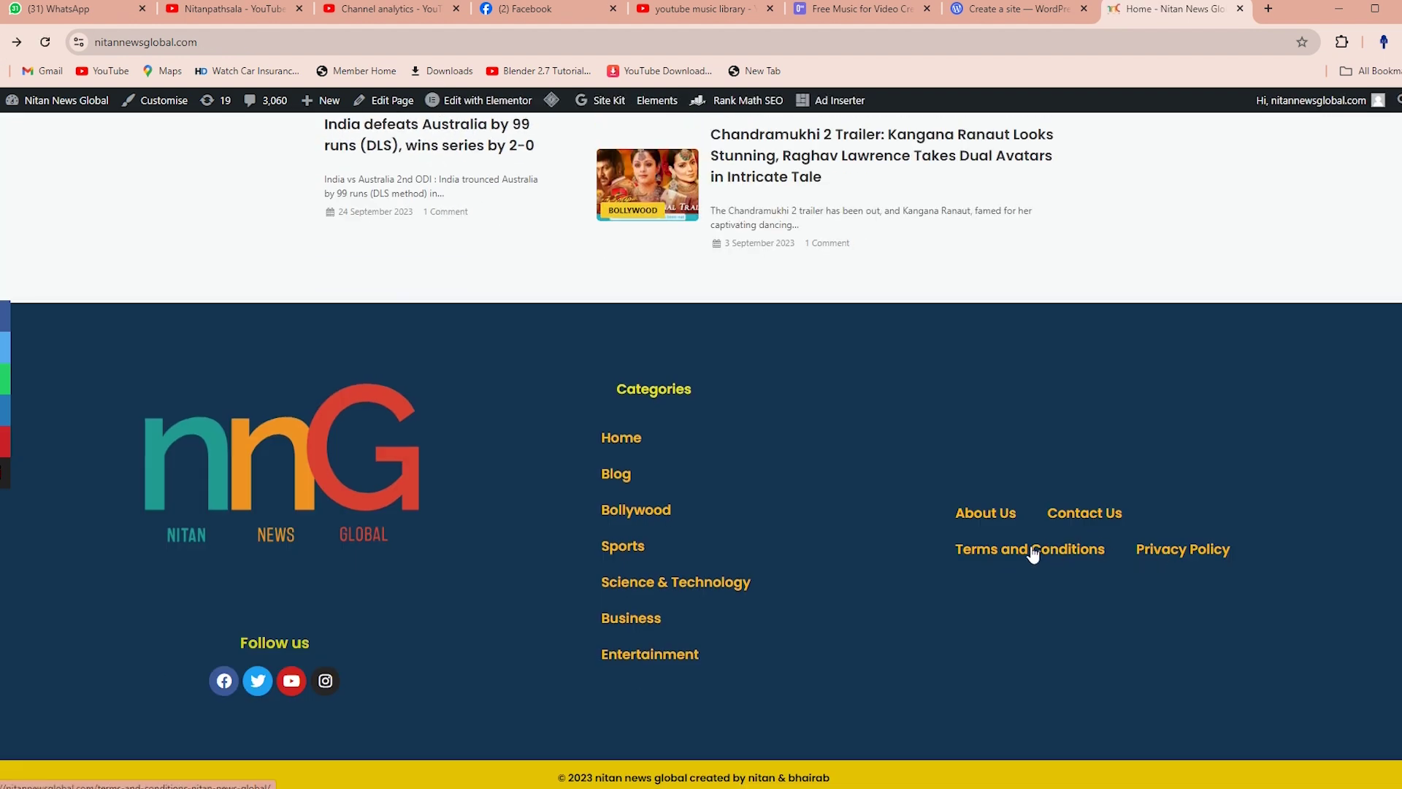
Step: Open the Contact Us page from the footer and review its map, contact details and feedback form
left_click(1078, 520)
scroll(891, 429, "down", 4)
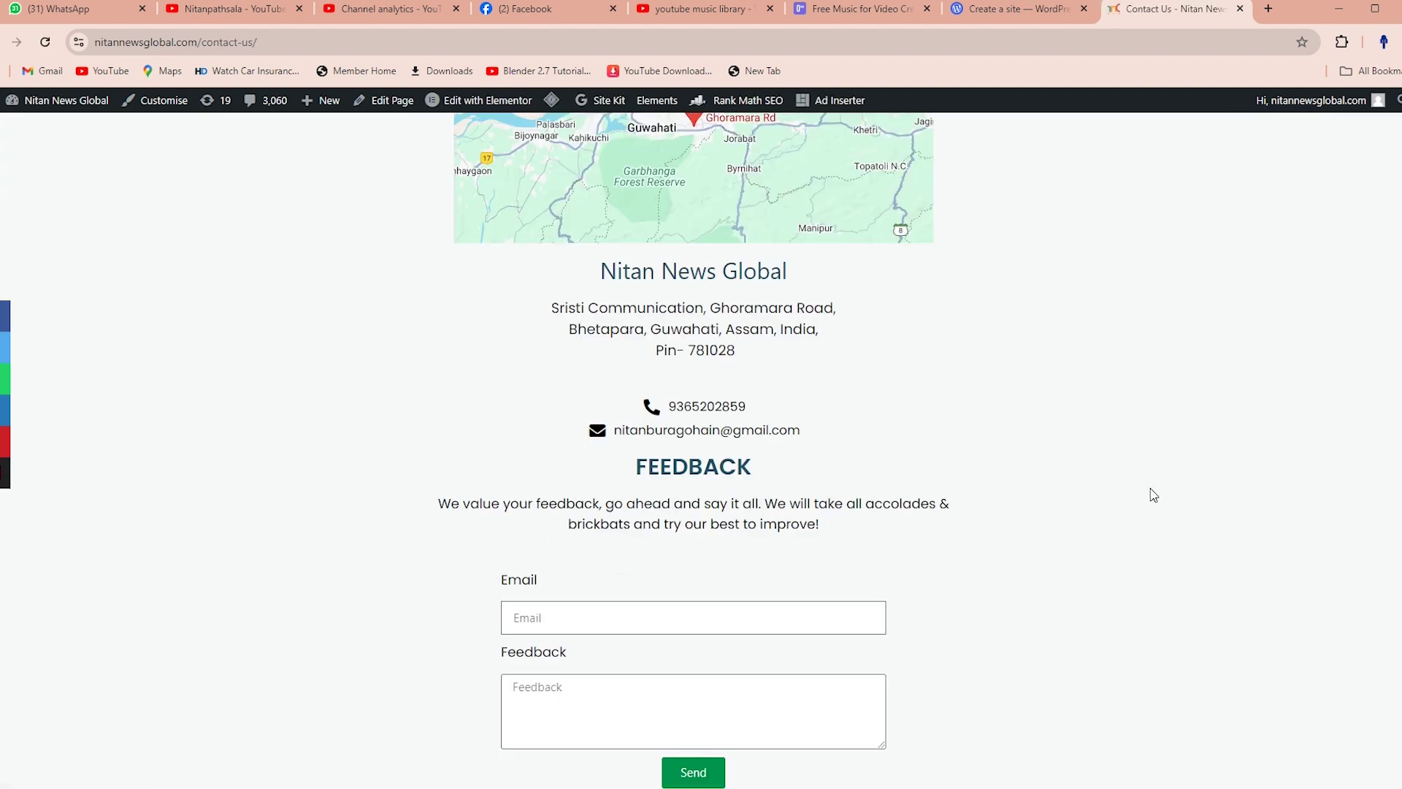
scroll(1072, 458, "up", 5)
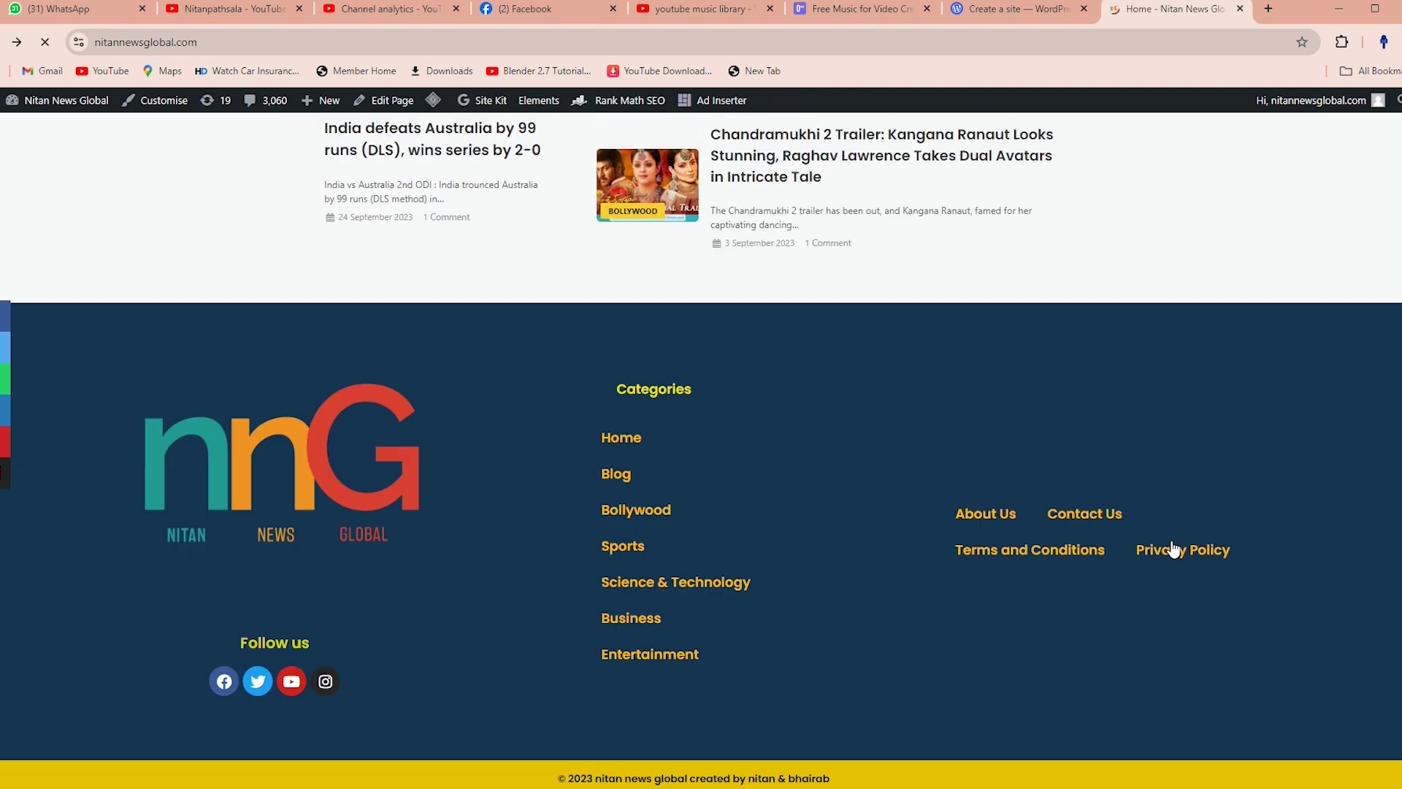
Step: Open the Privacy Policy page from the home page's footer and read through its sections
left_click(1168, 547)
scroll(925, 509, "down", 10)
scroll(925, 509, "up", 7)
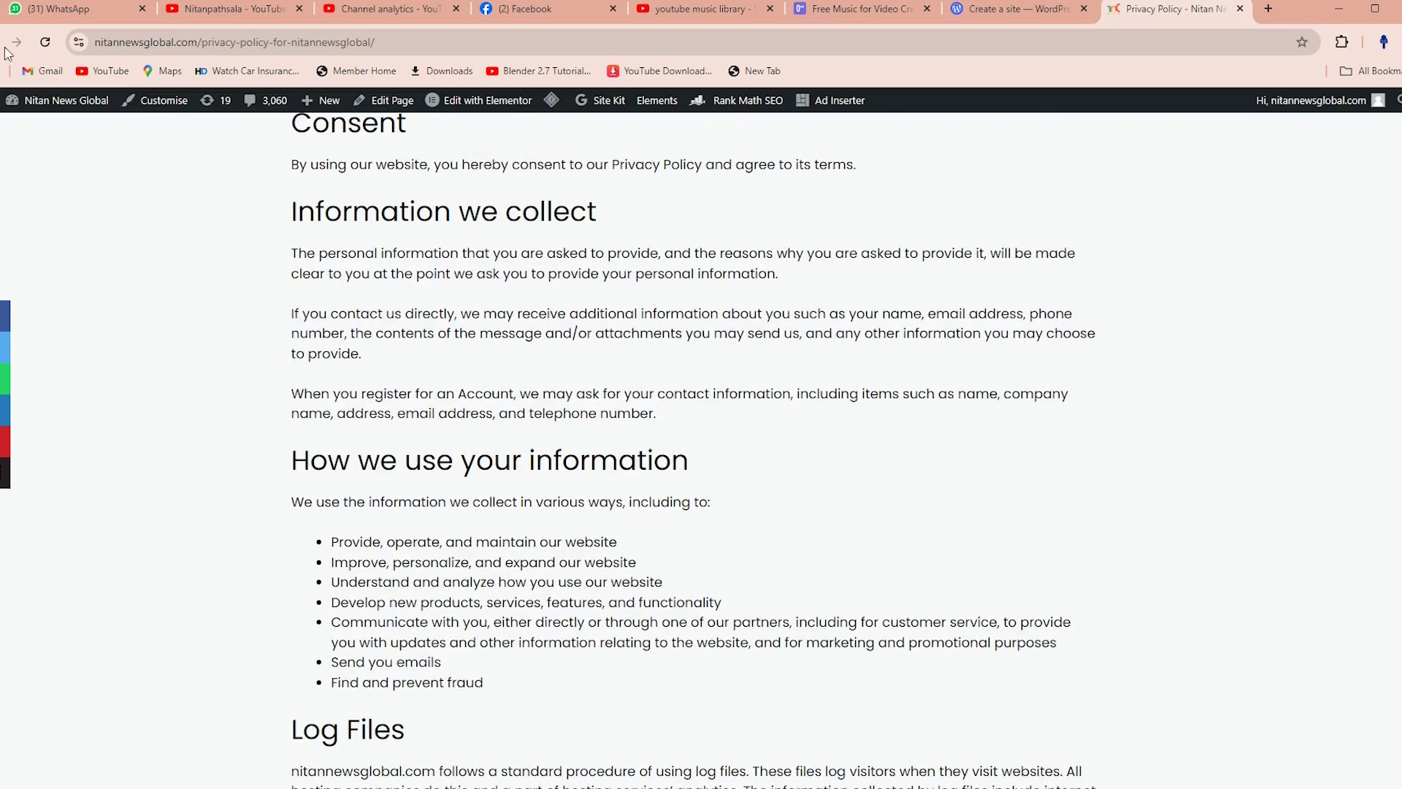
Step: Return to the home page and browse the Bollywood section of the news site
scroll(796, 365, "up", 15)
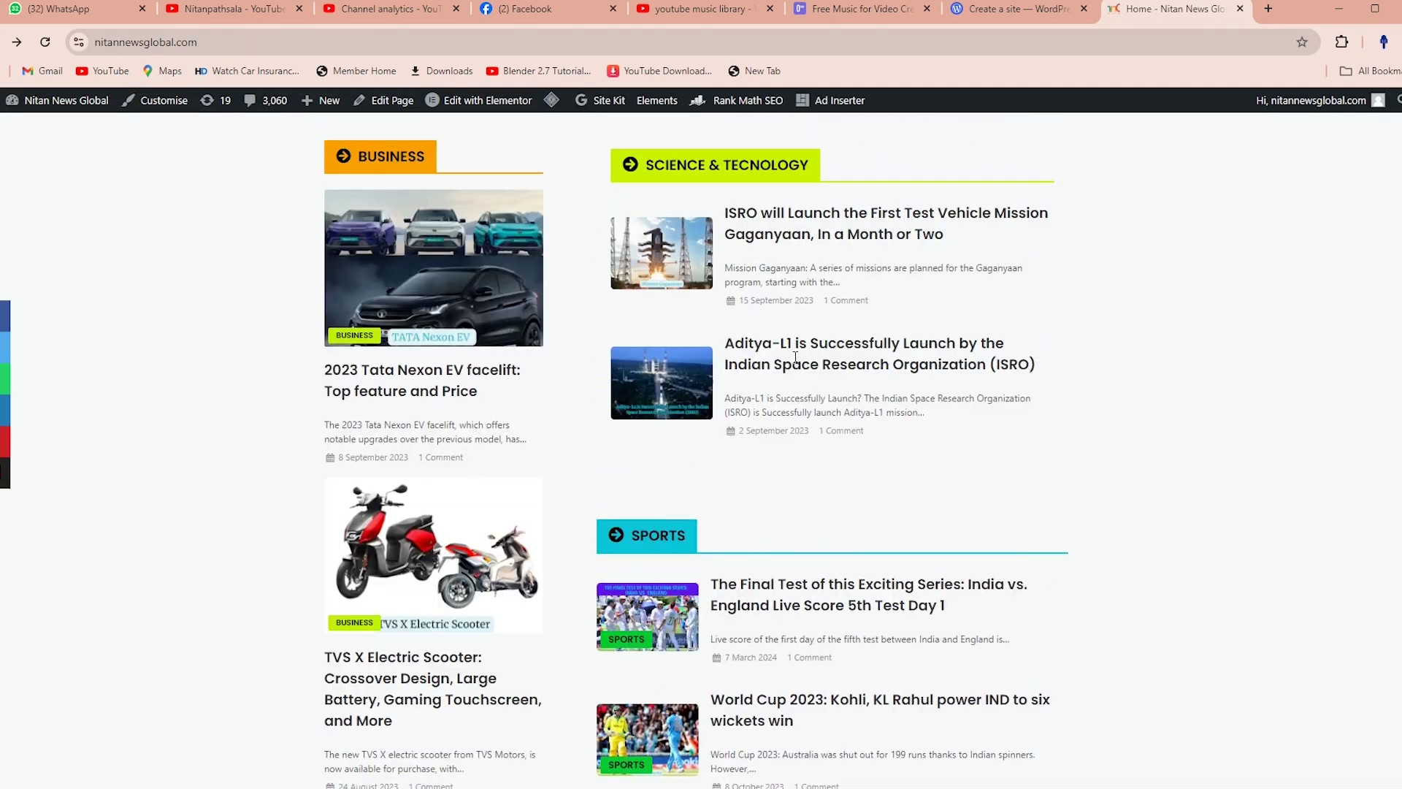
left_click(543, 216)
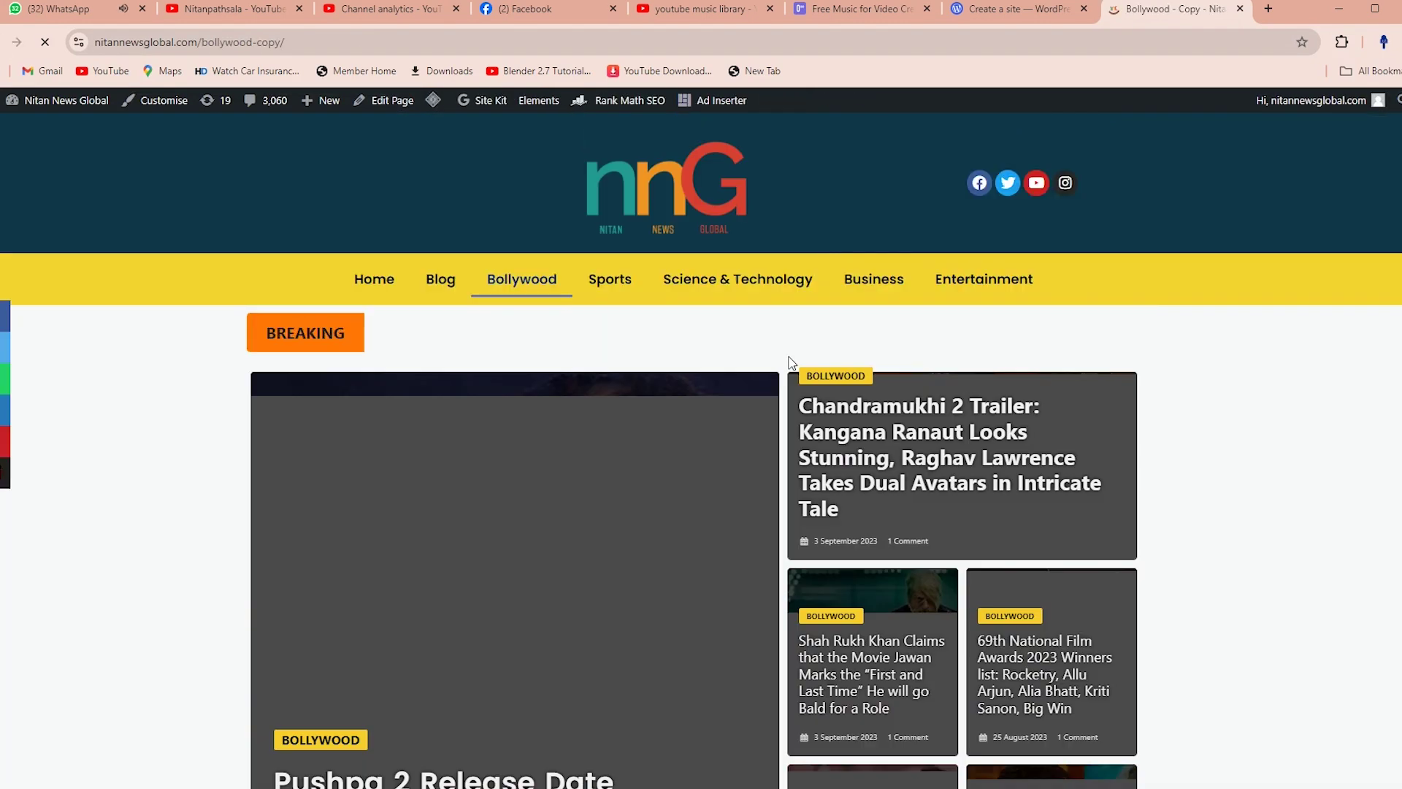
scroll(789, 371, "down", 10)
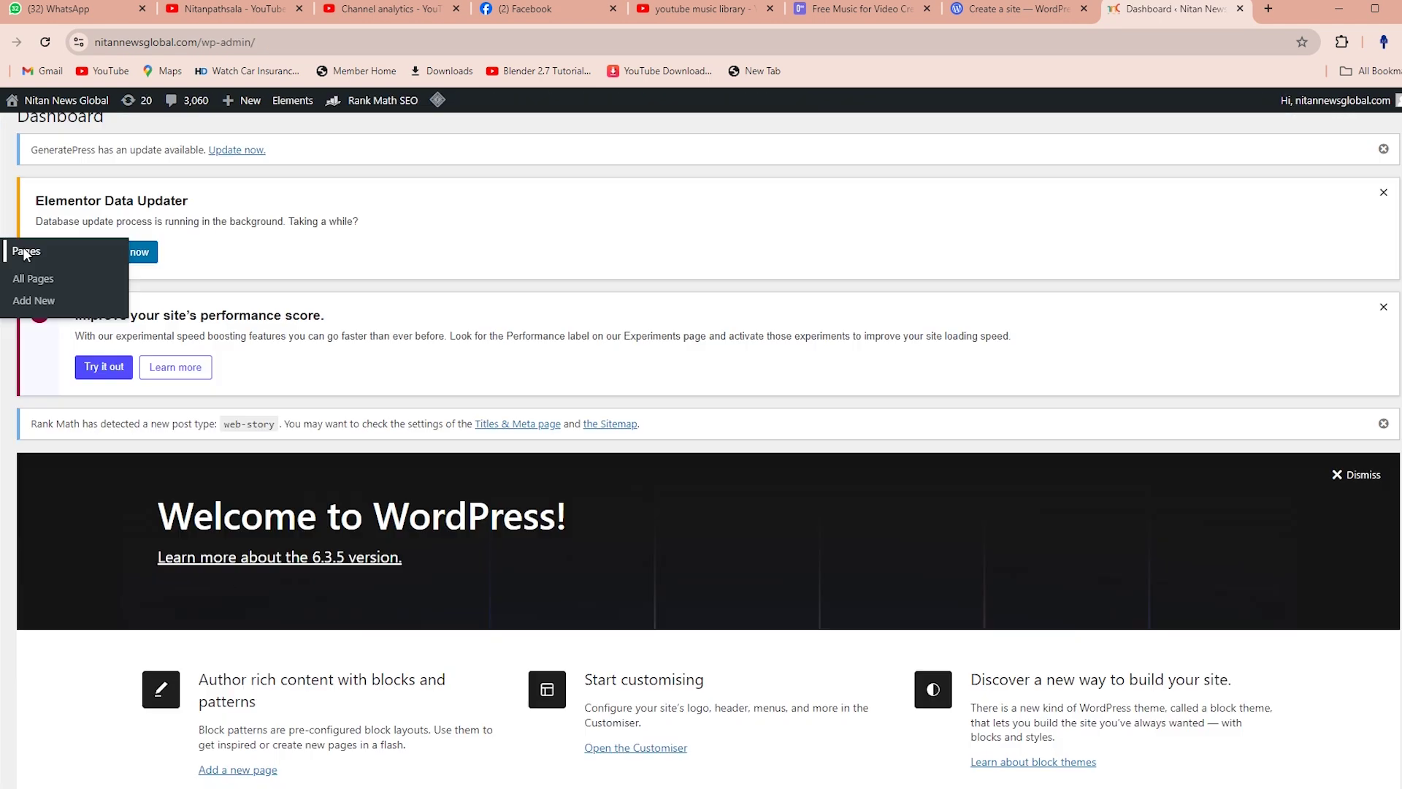
Step: Review the site's full list of pages in the admin area and return to the dashboard
left_click(28, 252)
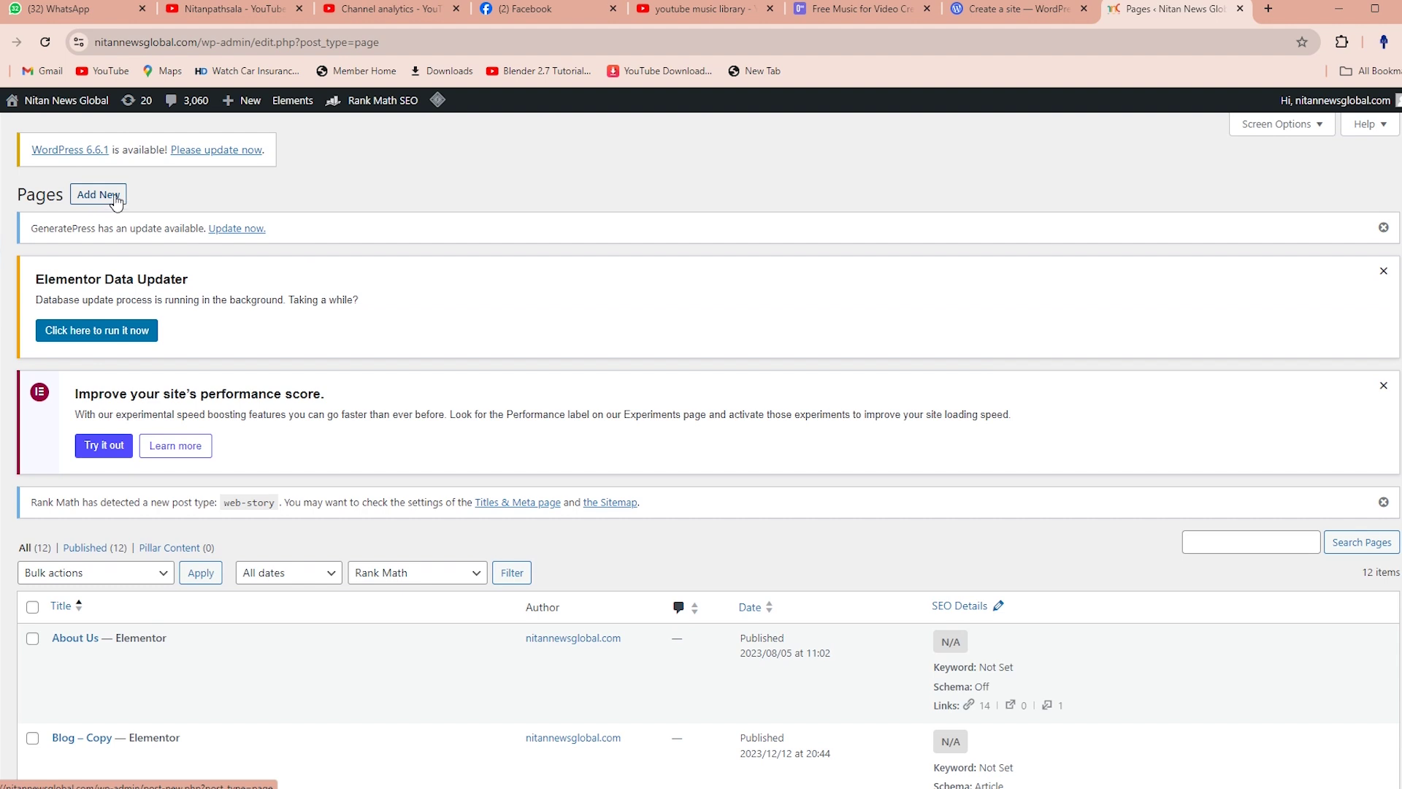
scroll(569, 402, "down", 15)
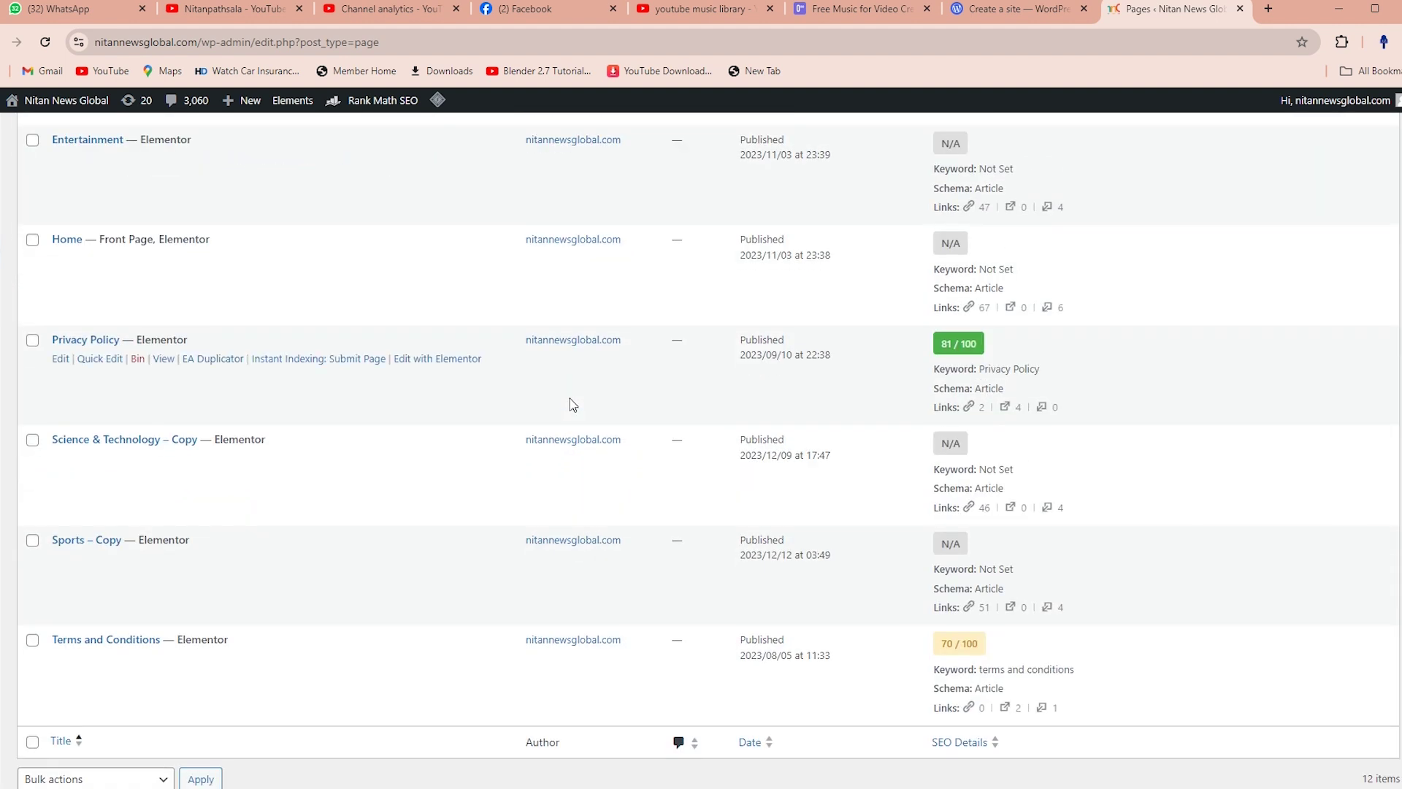
scroll(572, 404, "up", 15)
key("alt+Left")
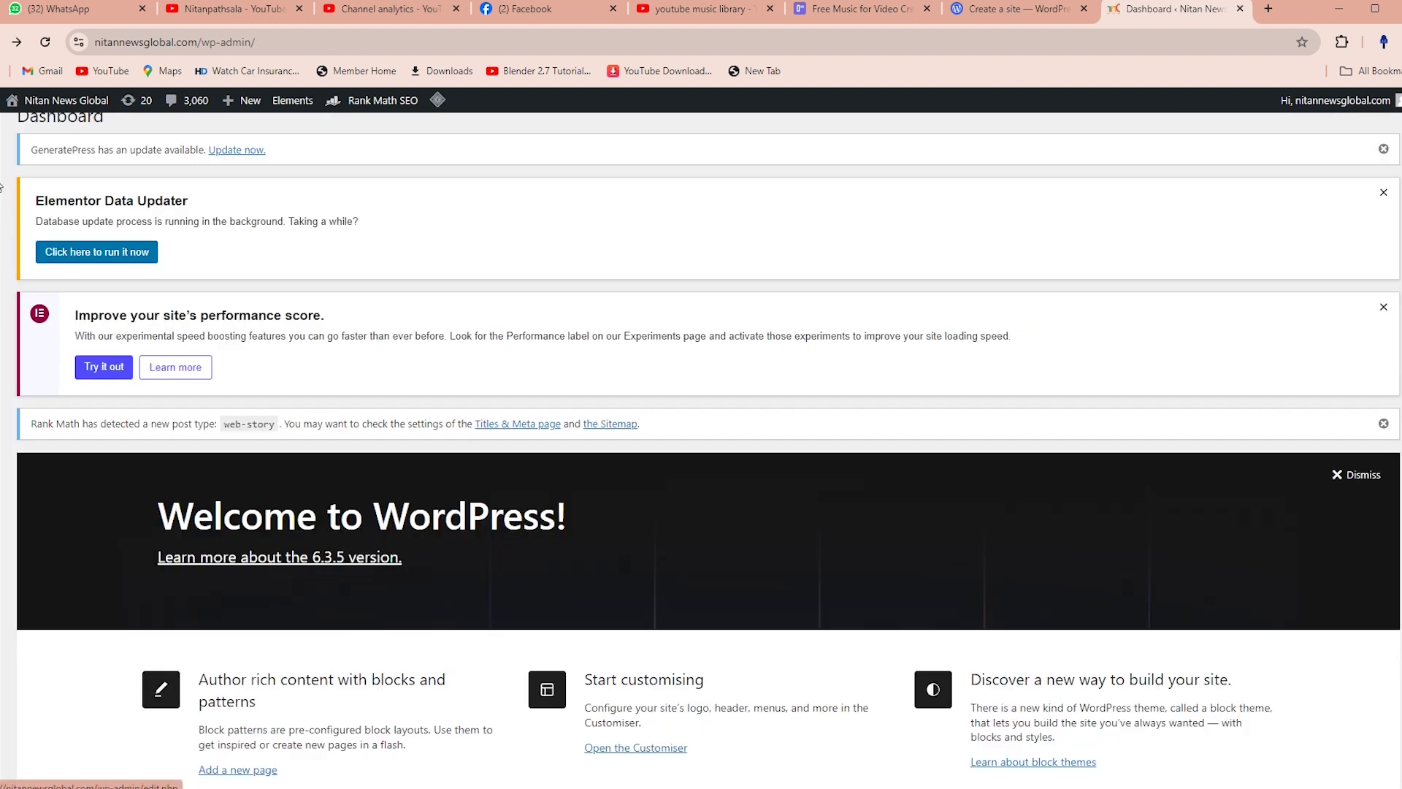
Step: Open the site's list of posts from the dashboard
mouse_move(25, 203)
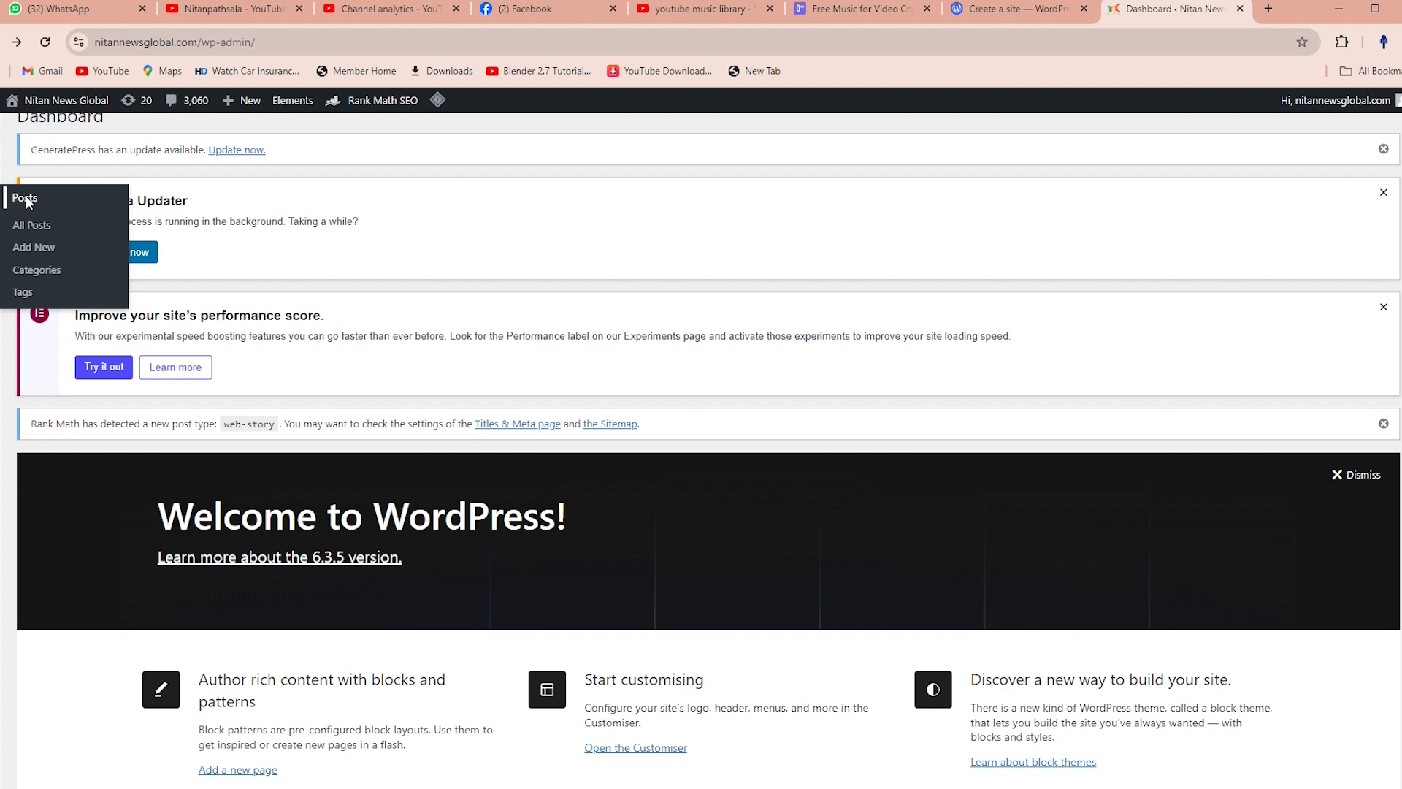
left_click(25, 199)
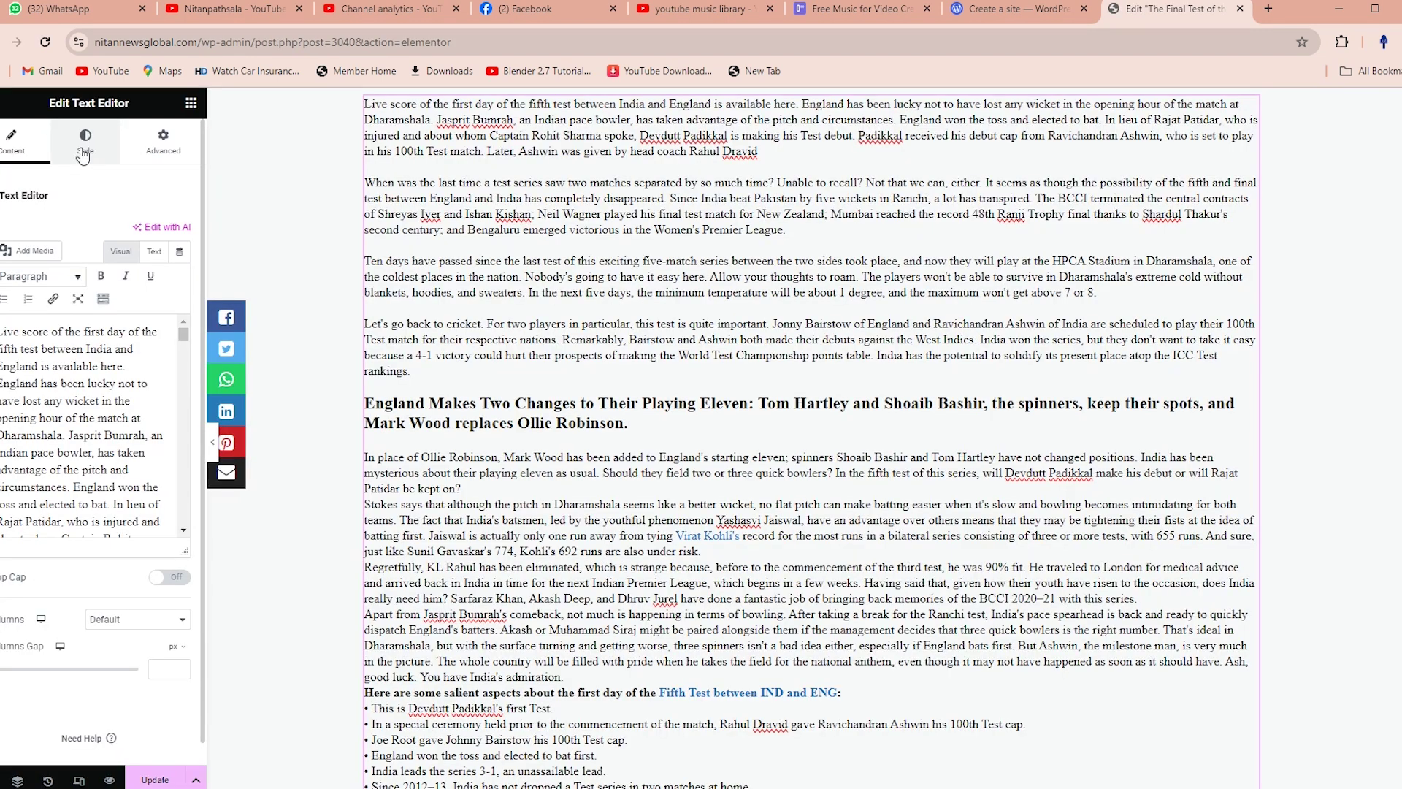
Step: Look through the article text widget's style, content and advanced settings, including its text colour picker and layout options
left_click(86, 140)
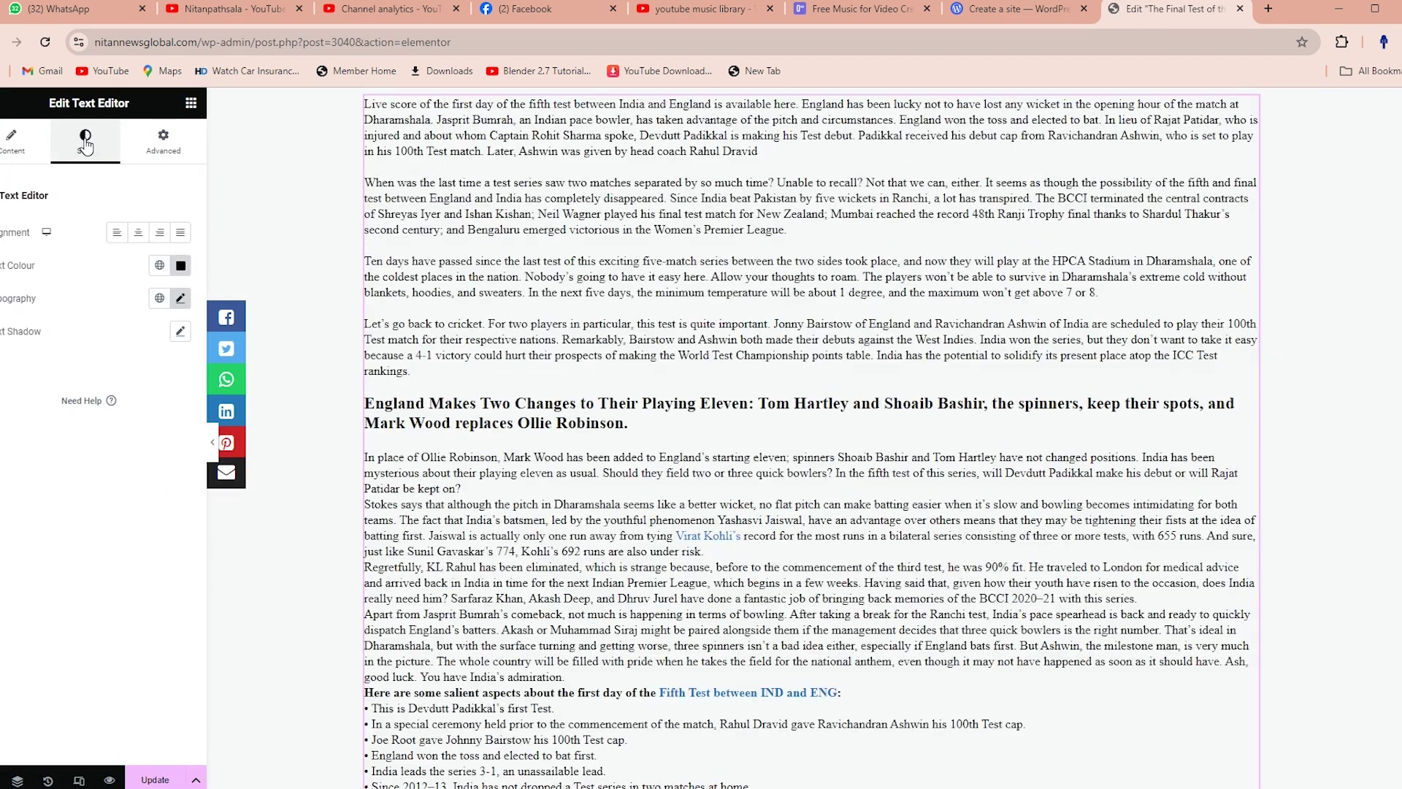
left_click(180, 268)
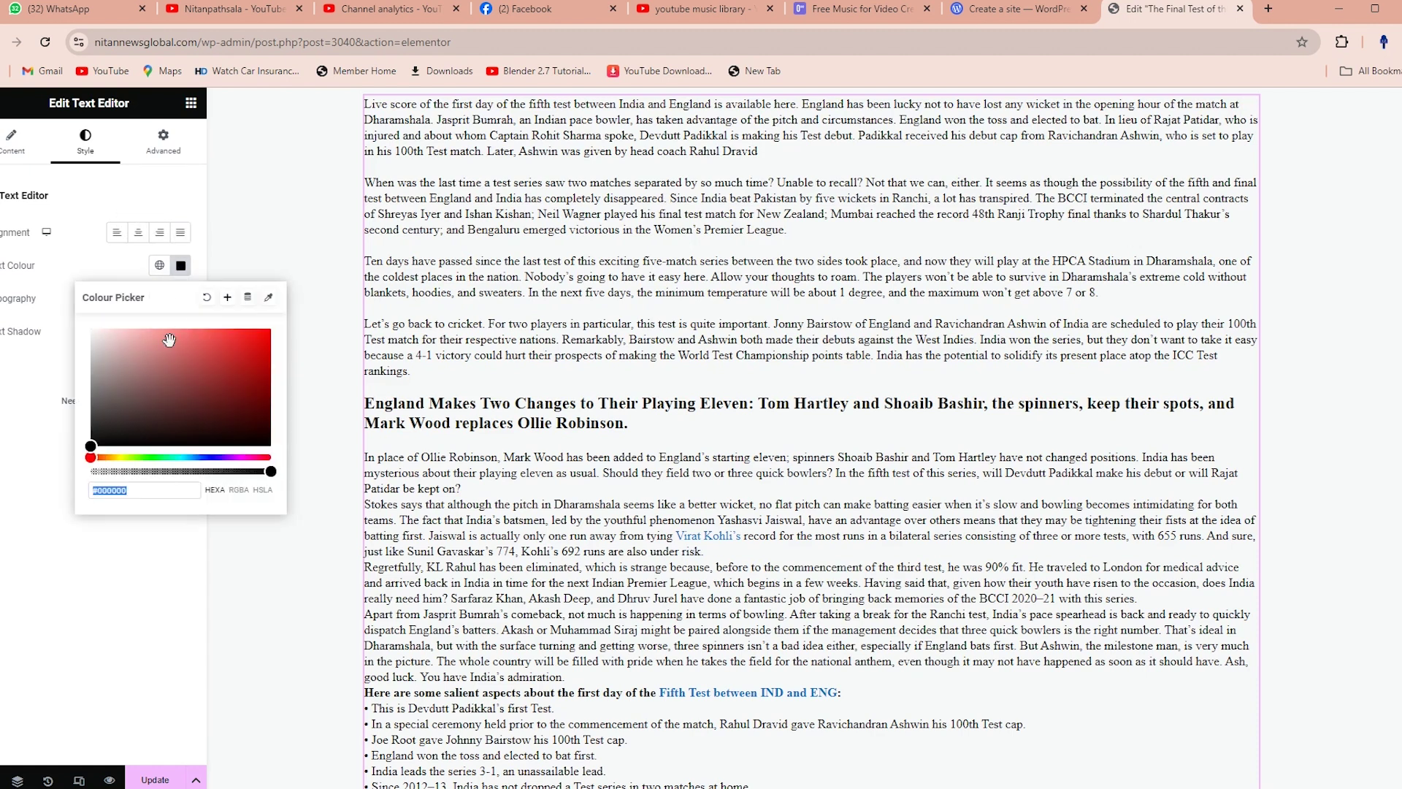
left_click(12, 142)
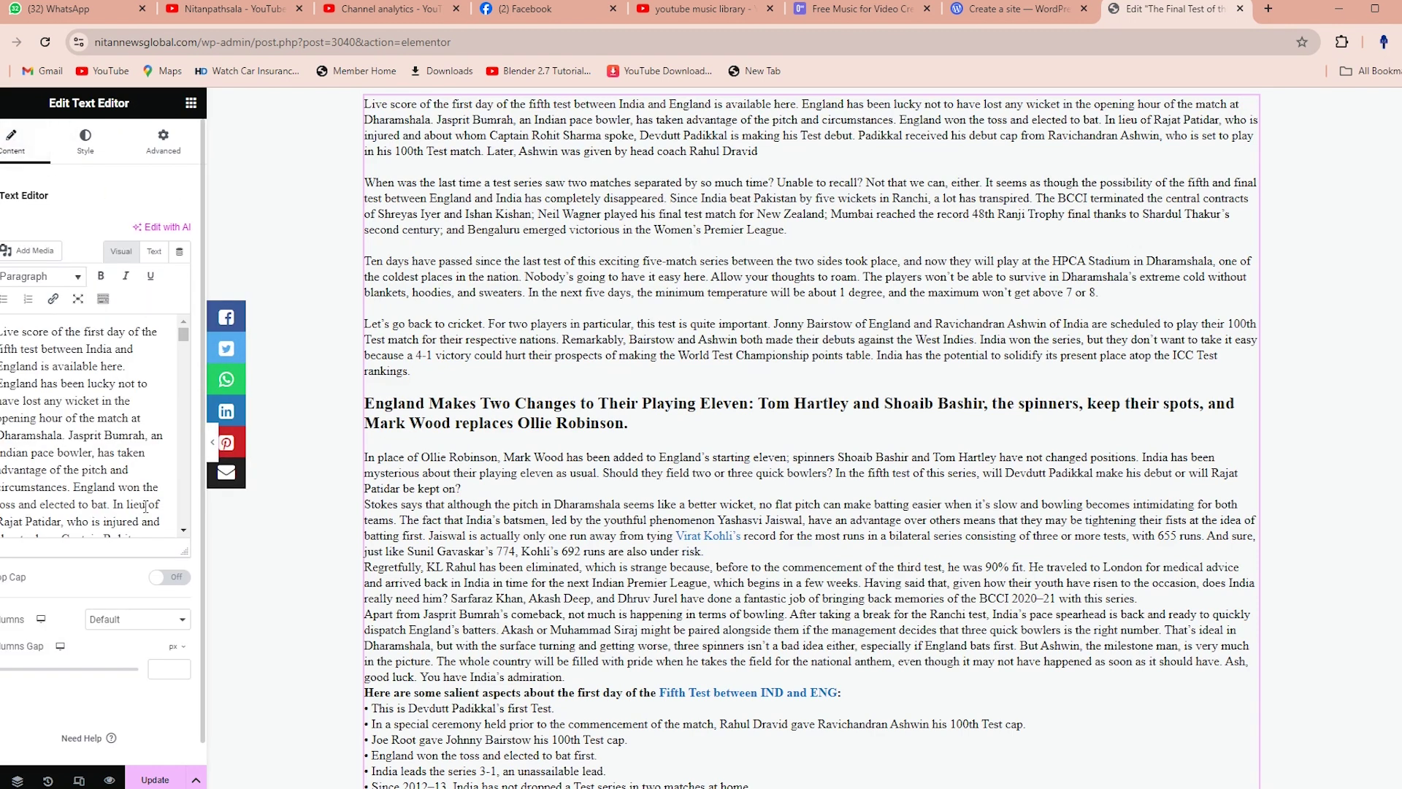
left_click(195, 157)
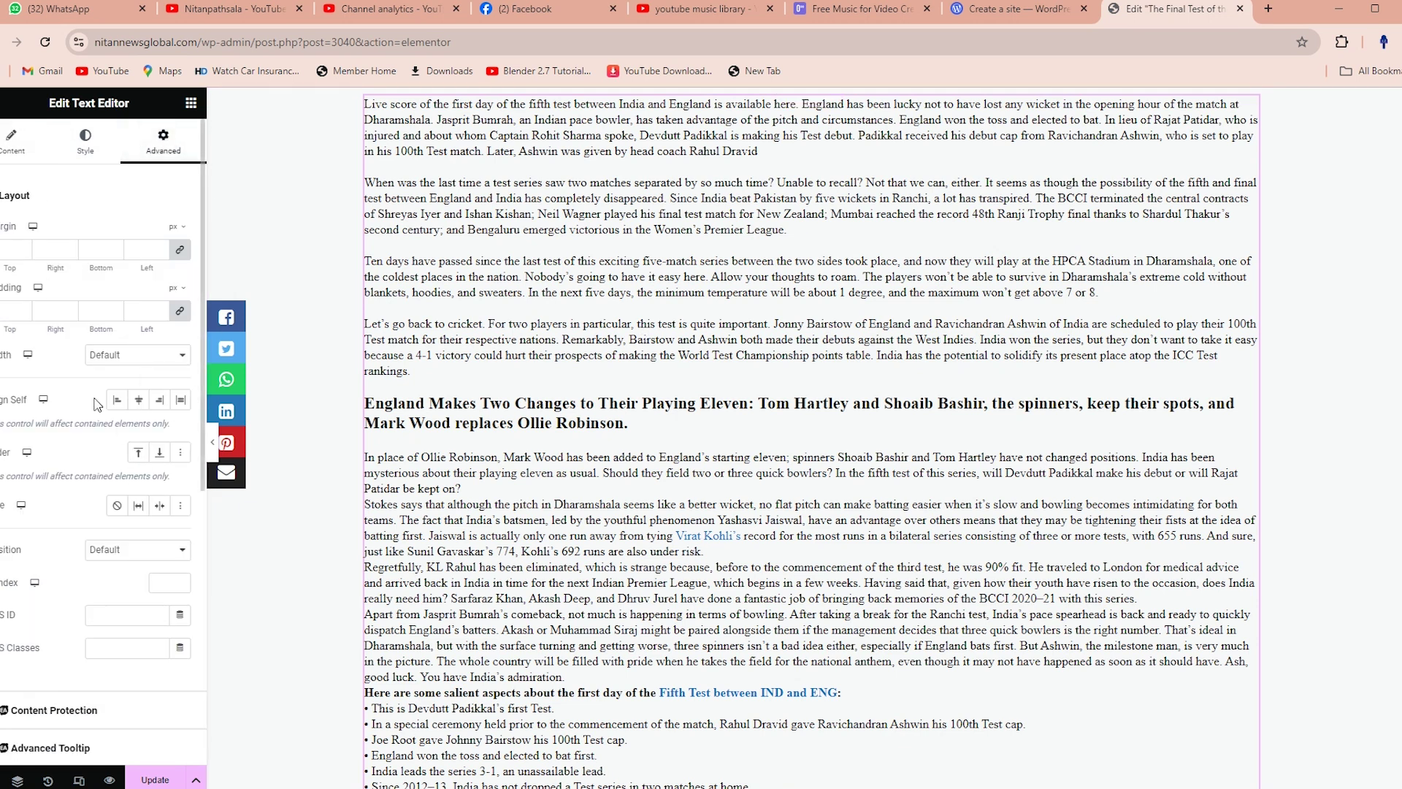
scroll(107, 584, "down", 3)
scroll(122, 525, "up", 3)
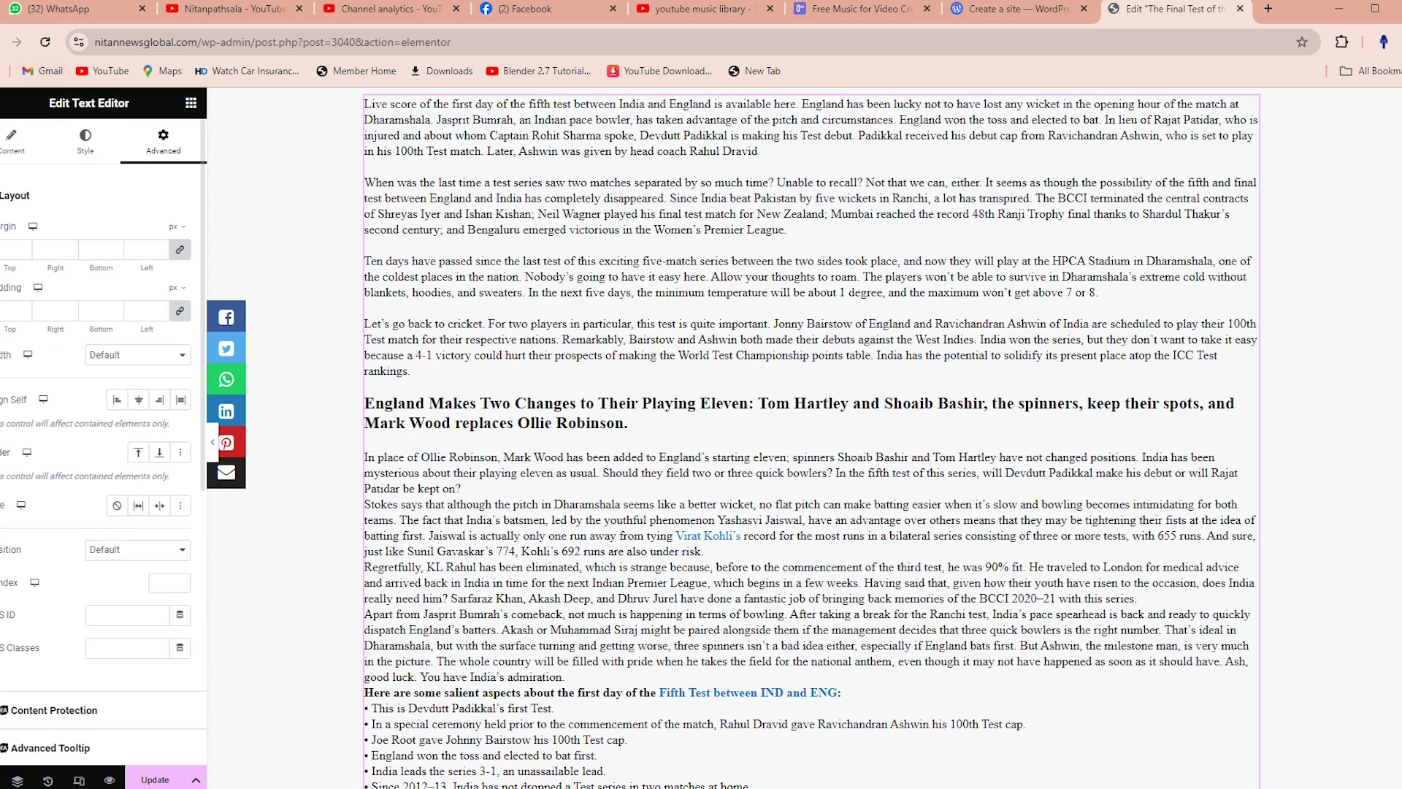
left_click(191, 102)
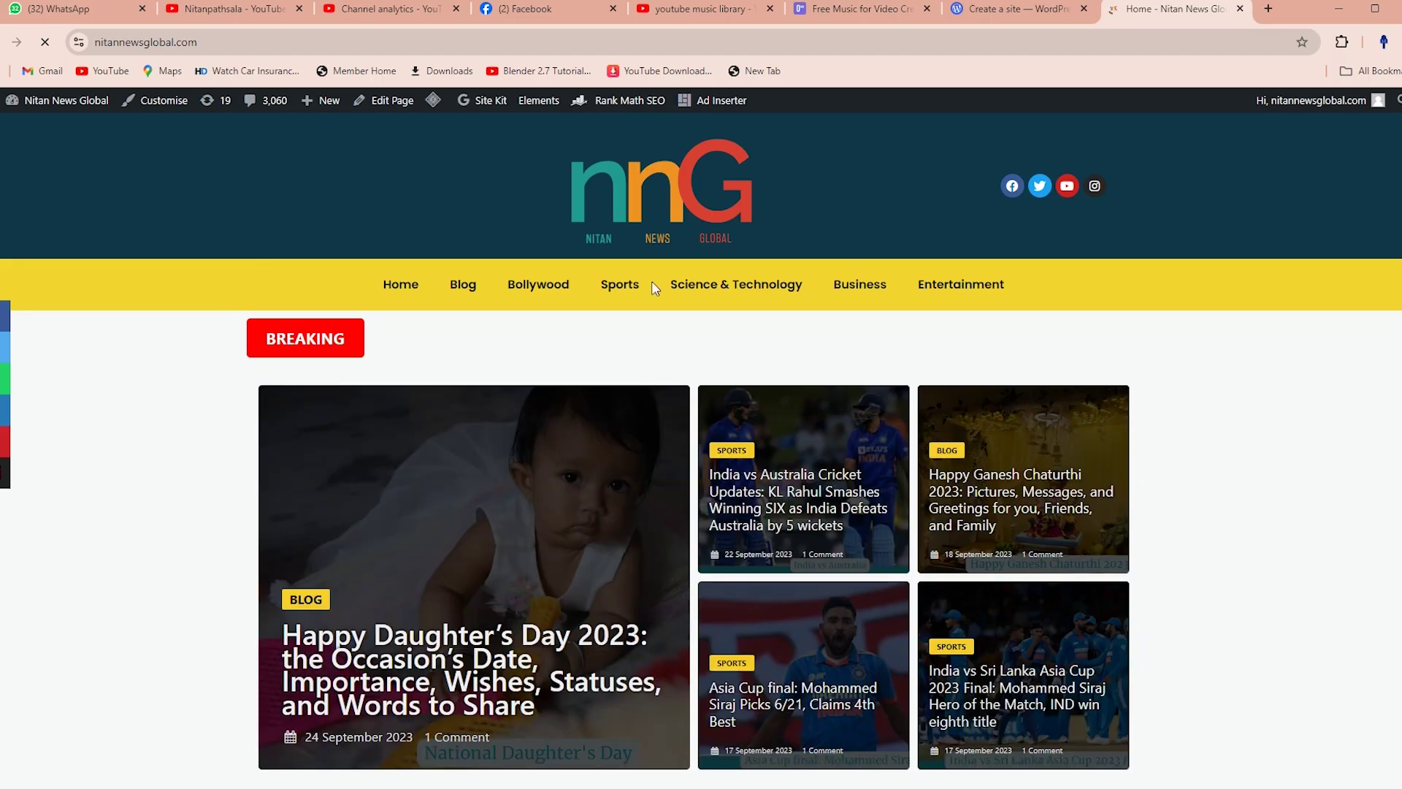
Step: Open the Entertainment section from the news site's home page and browse its articles
scroll(803, 263, "down", 1)
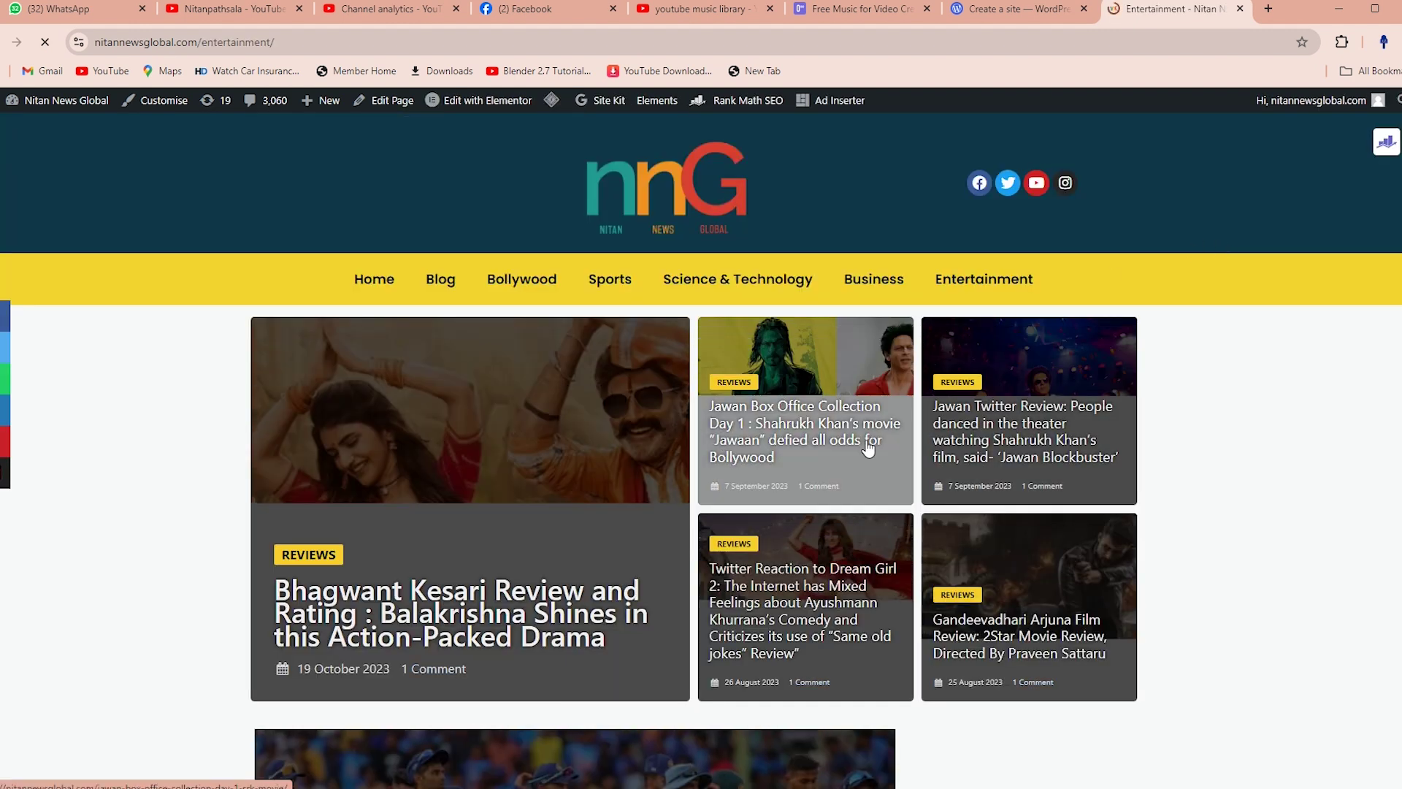
scroll(897, 495, "down", 4)
scroll(896, 495, "down", 14)
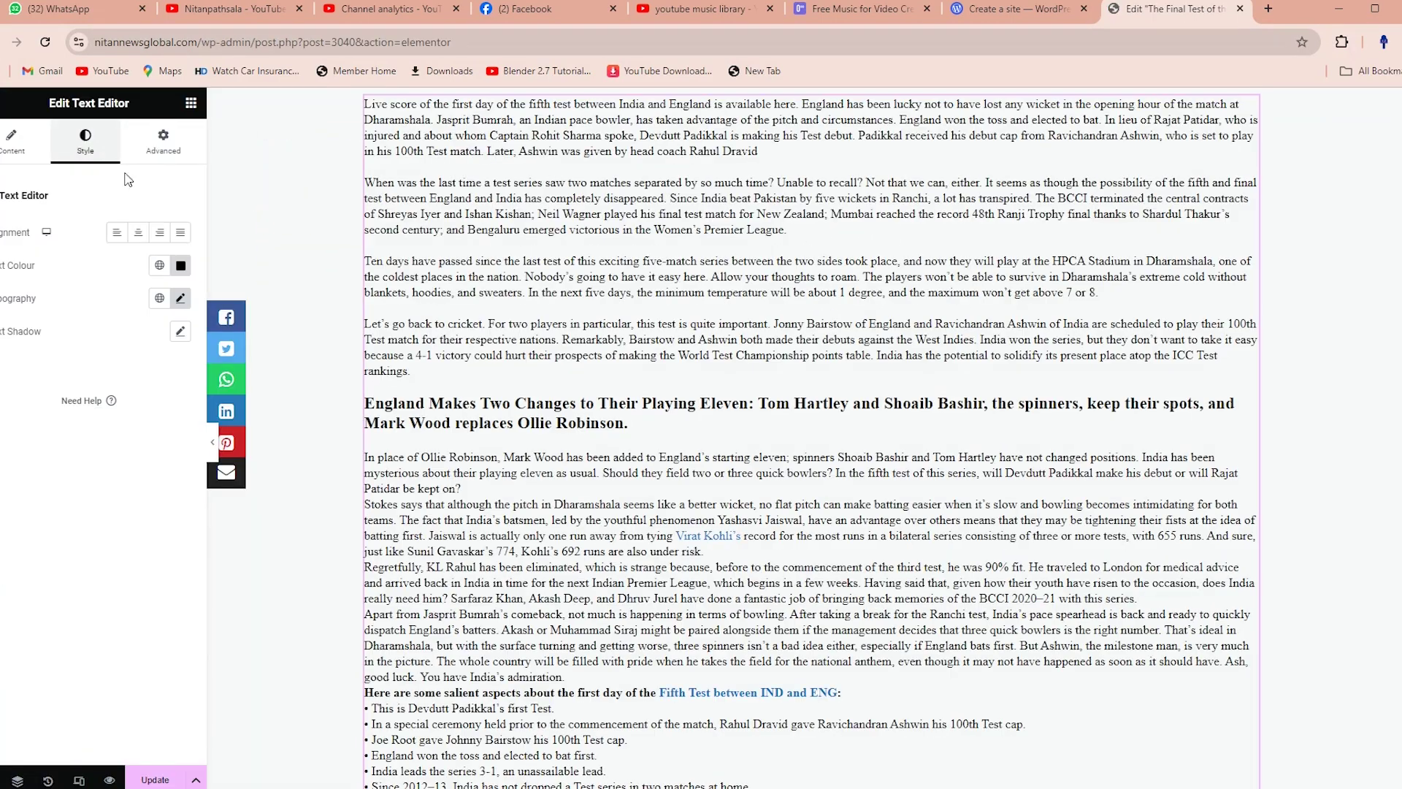
Step: Review the article text's colour picker again, along with its text formatting and advanced options
left_click(179, 265)
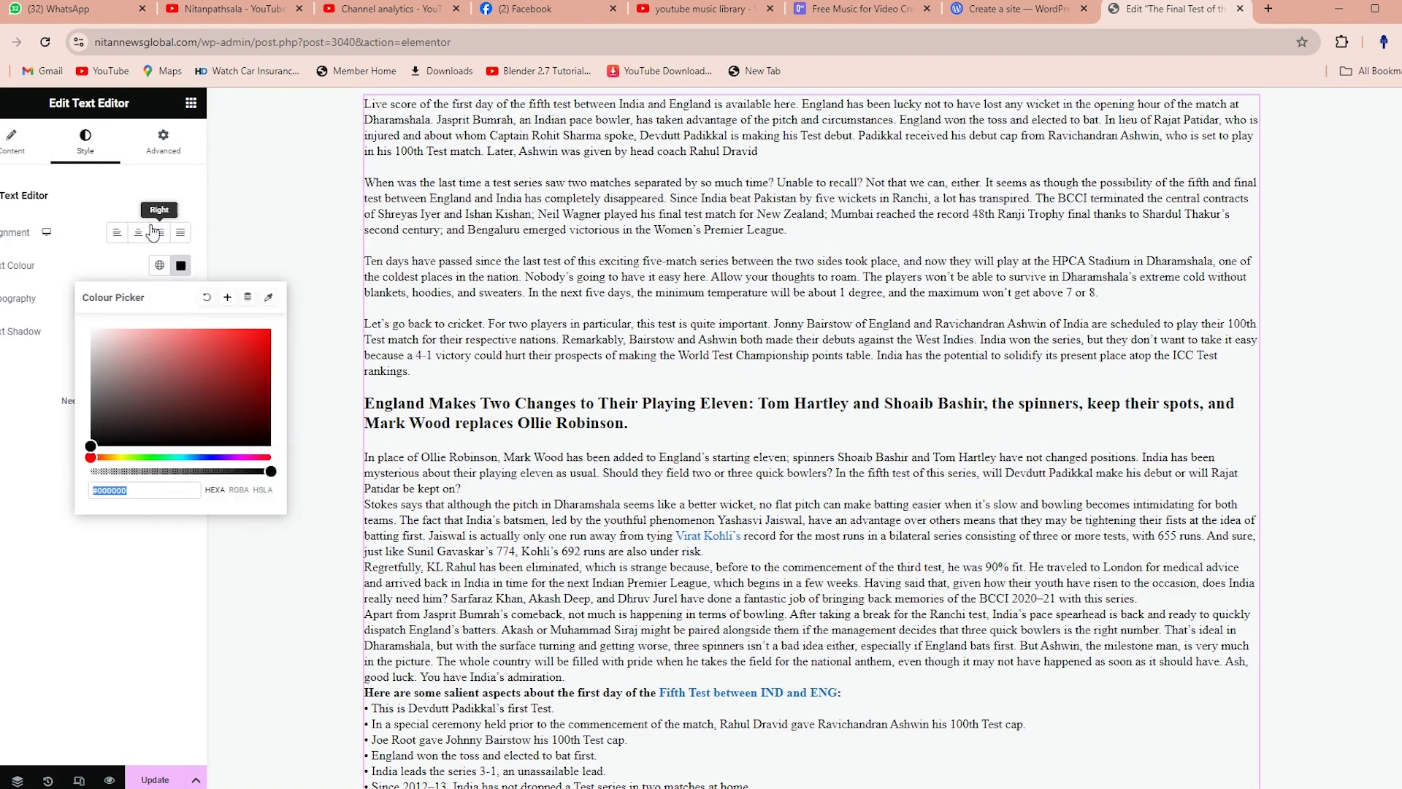
left_click(25, 142)
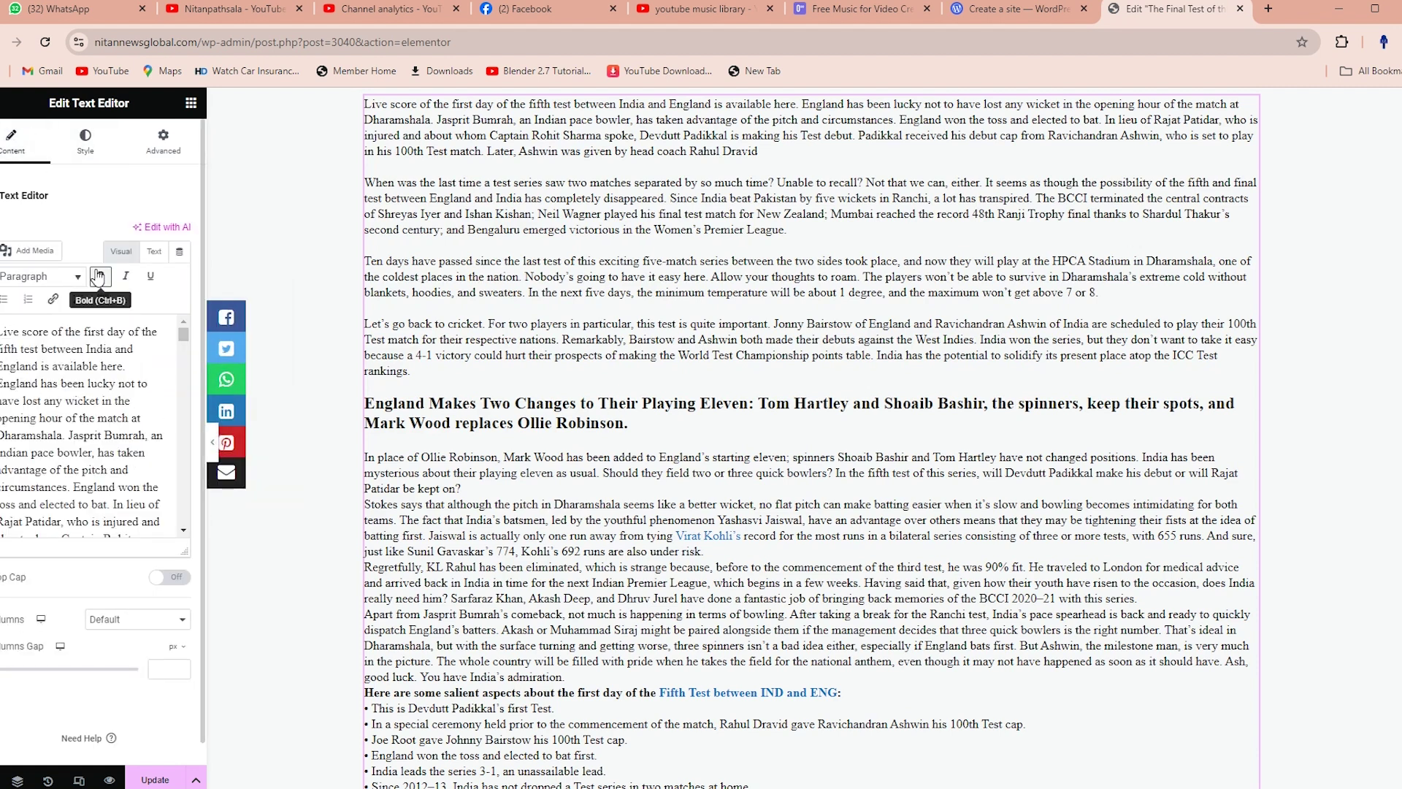
left_click(165, 143)
scroll(109, 579, "down", 4)
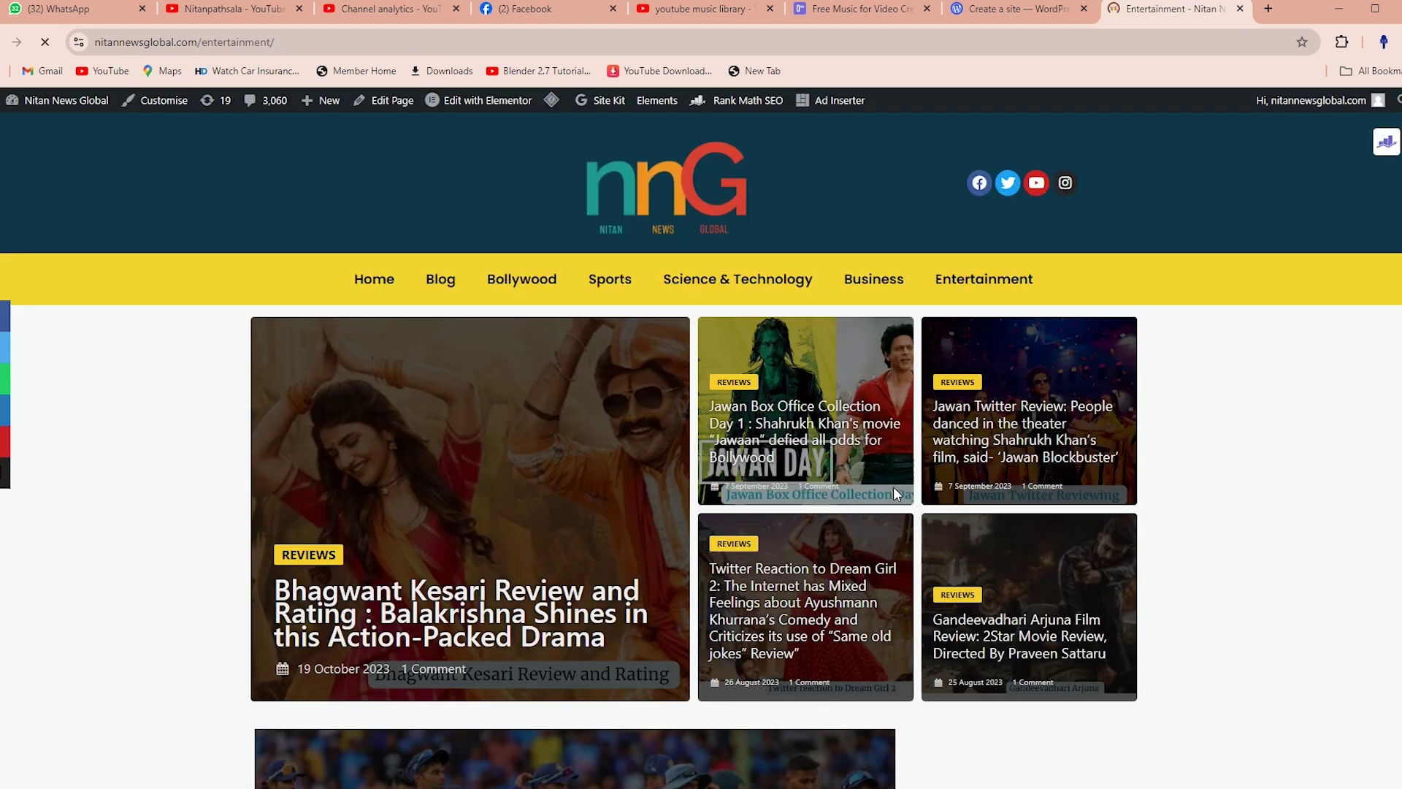
Step: Browse the Entertainment section's Tranding and Recent articles, then go back and look through the Bollywood section
scroll(896, 494, "down", 5)
scroll(897, 494, "down", 12)
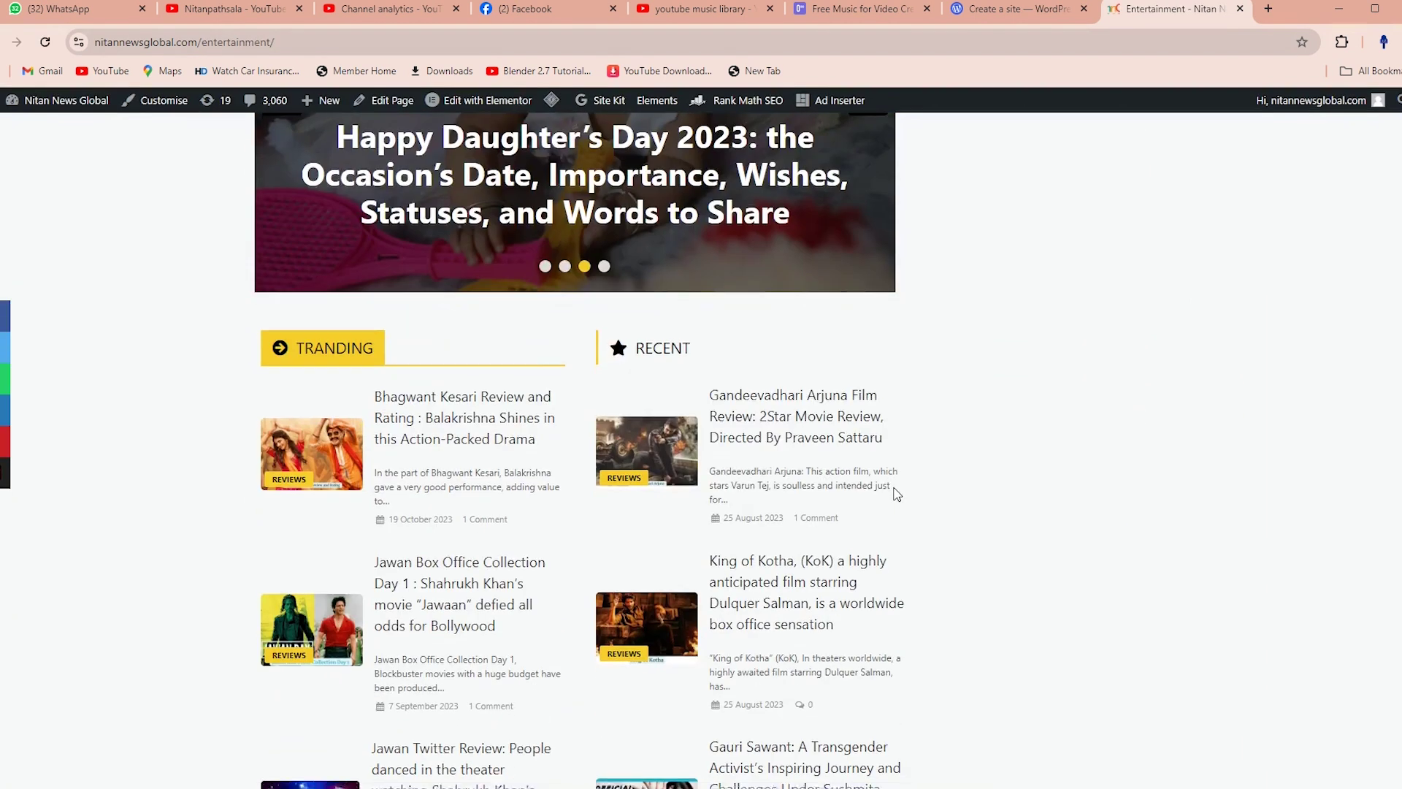
key("alt+Left")
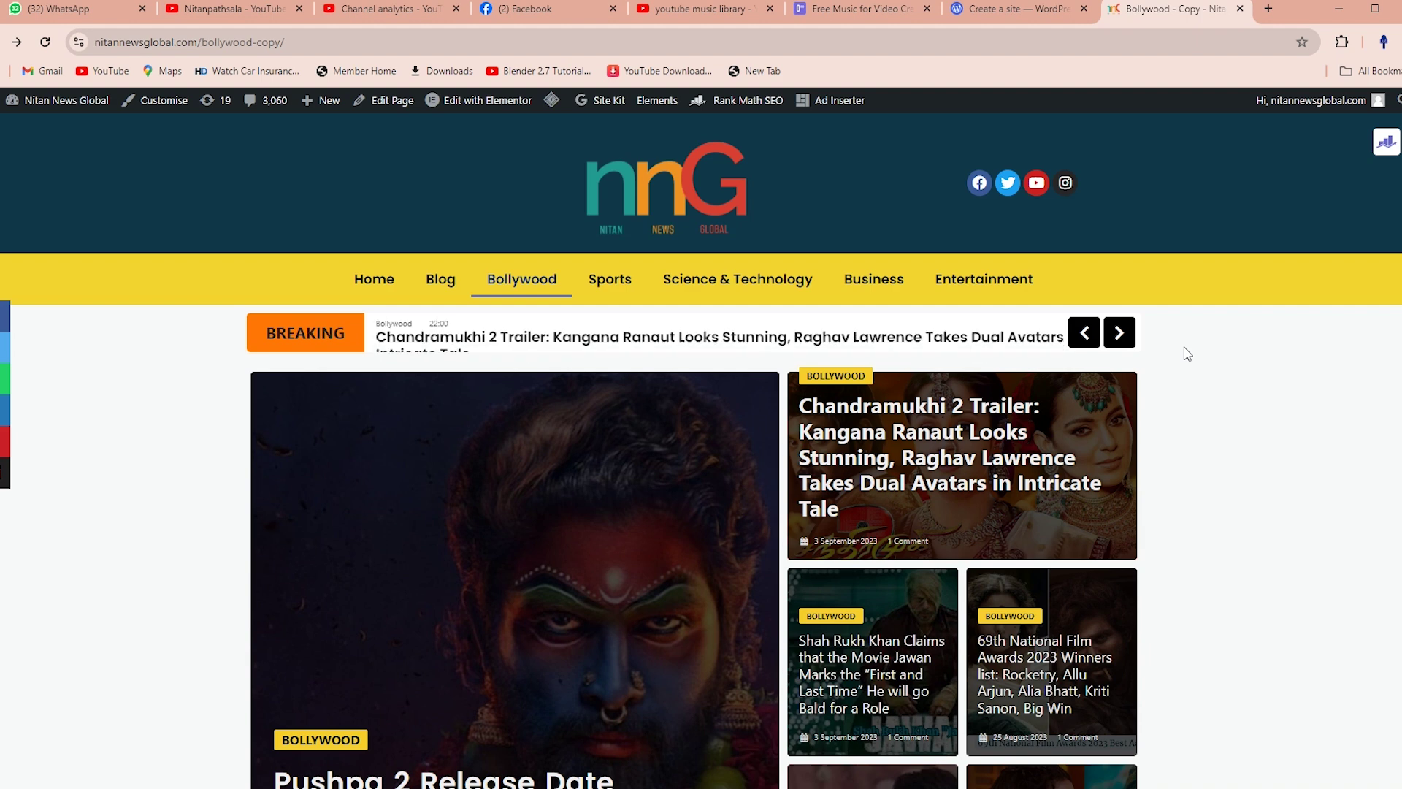
scroll(825, 433, "down", 15)
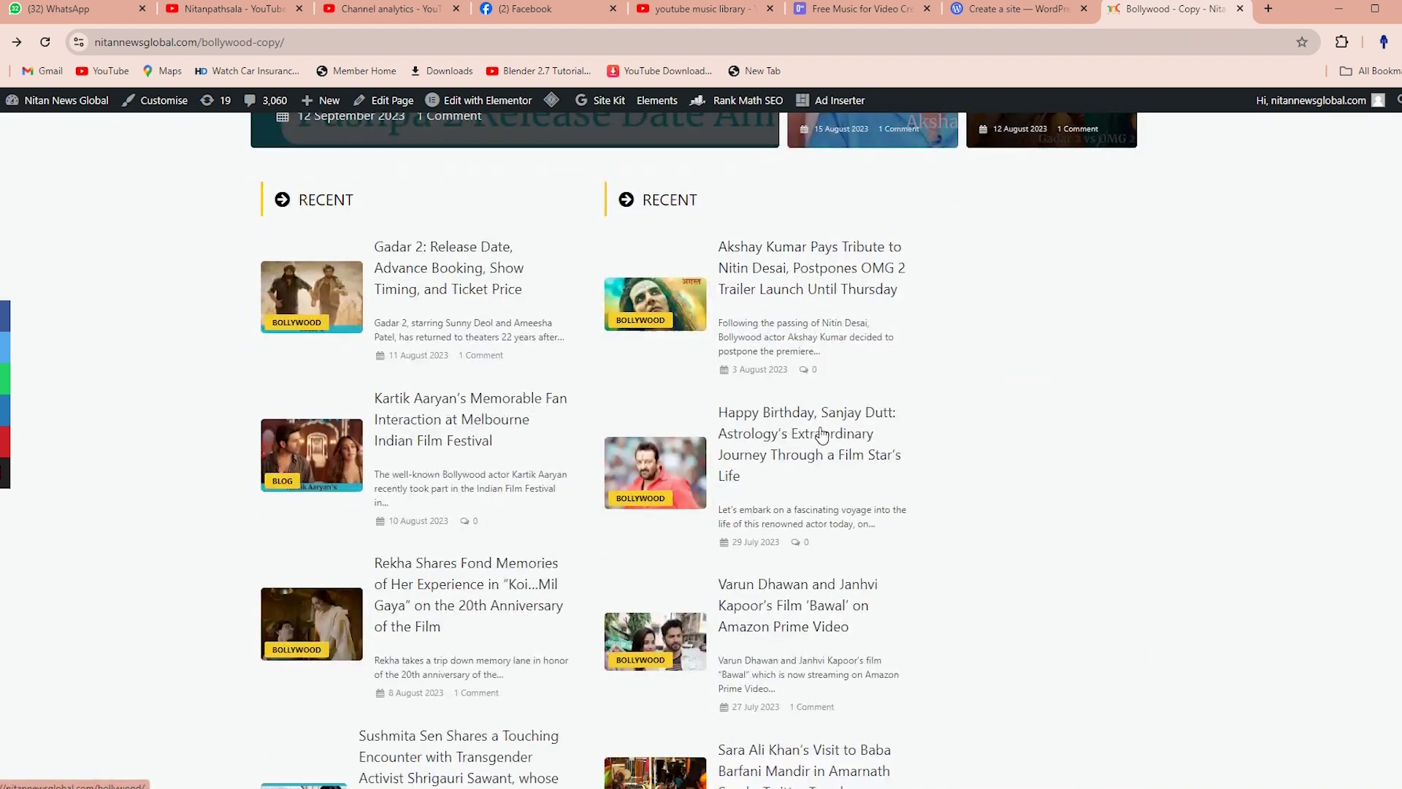
scroll(825, 432, "up", 15)
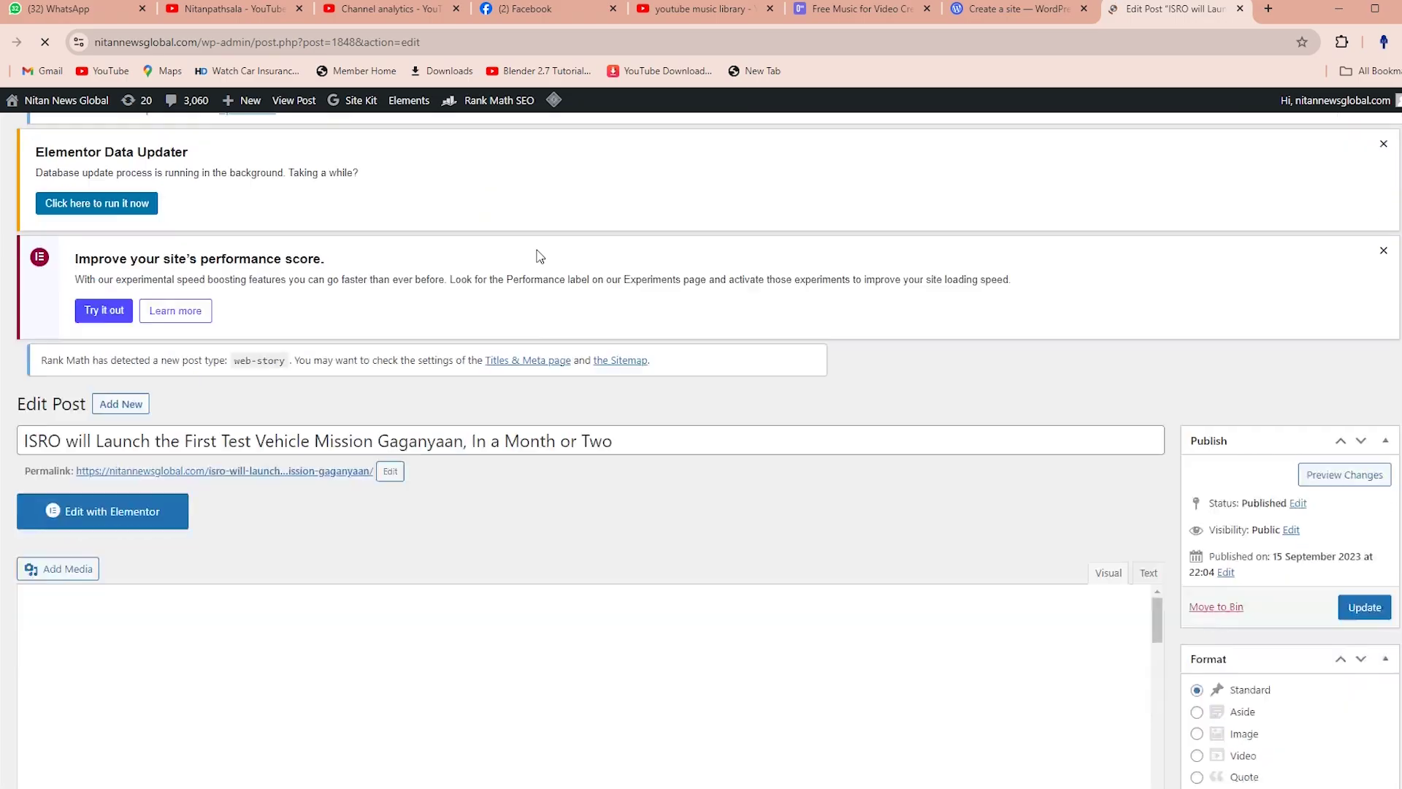
Step: Examine the ISRO Gaganyaan post in the classic editor, including its content, SEO checks, categories and publishing settings
scroll(594, 272, "down", 20)
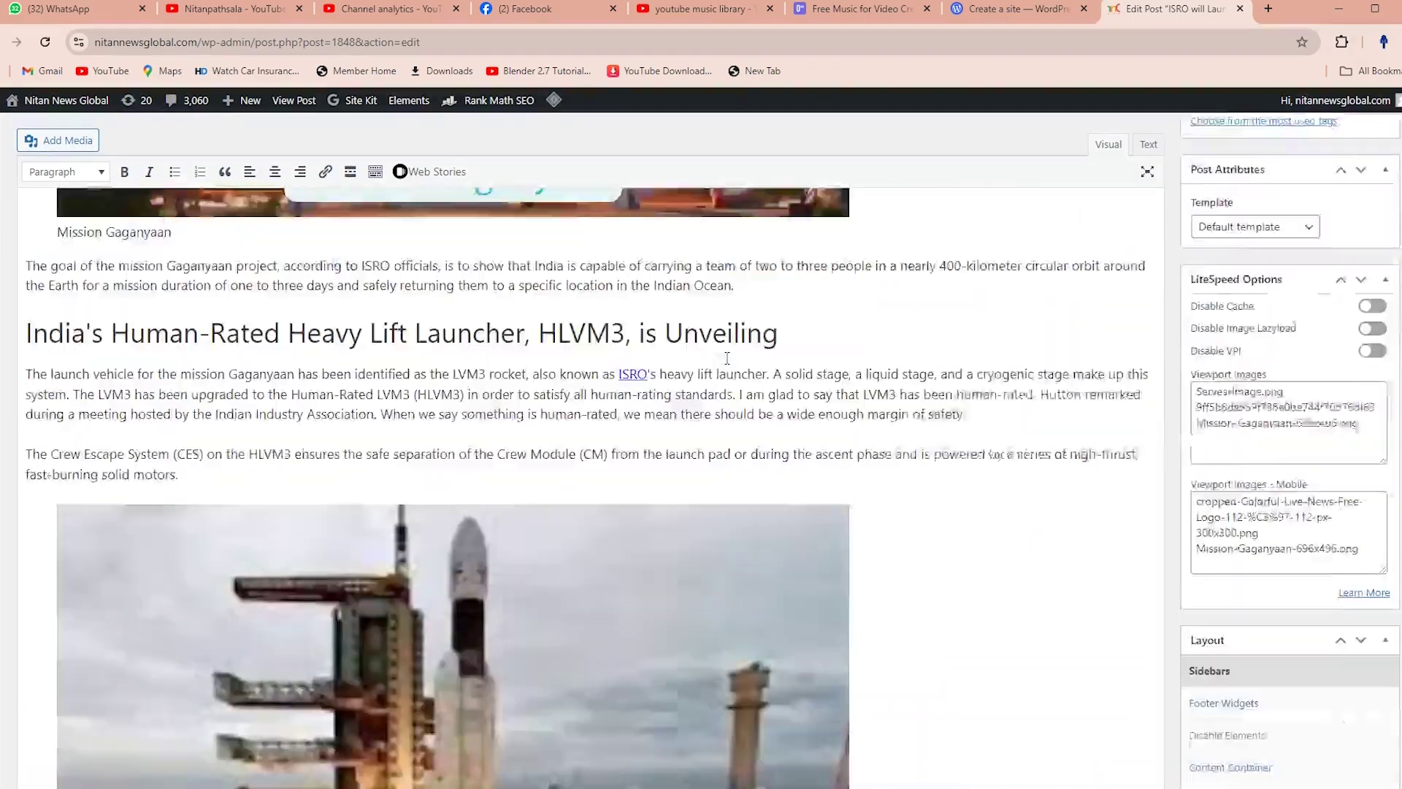
scroll(727, 358, "down", 15)
scroll(729, 358, "up", 10)
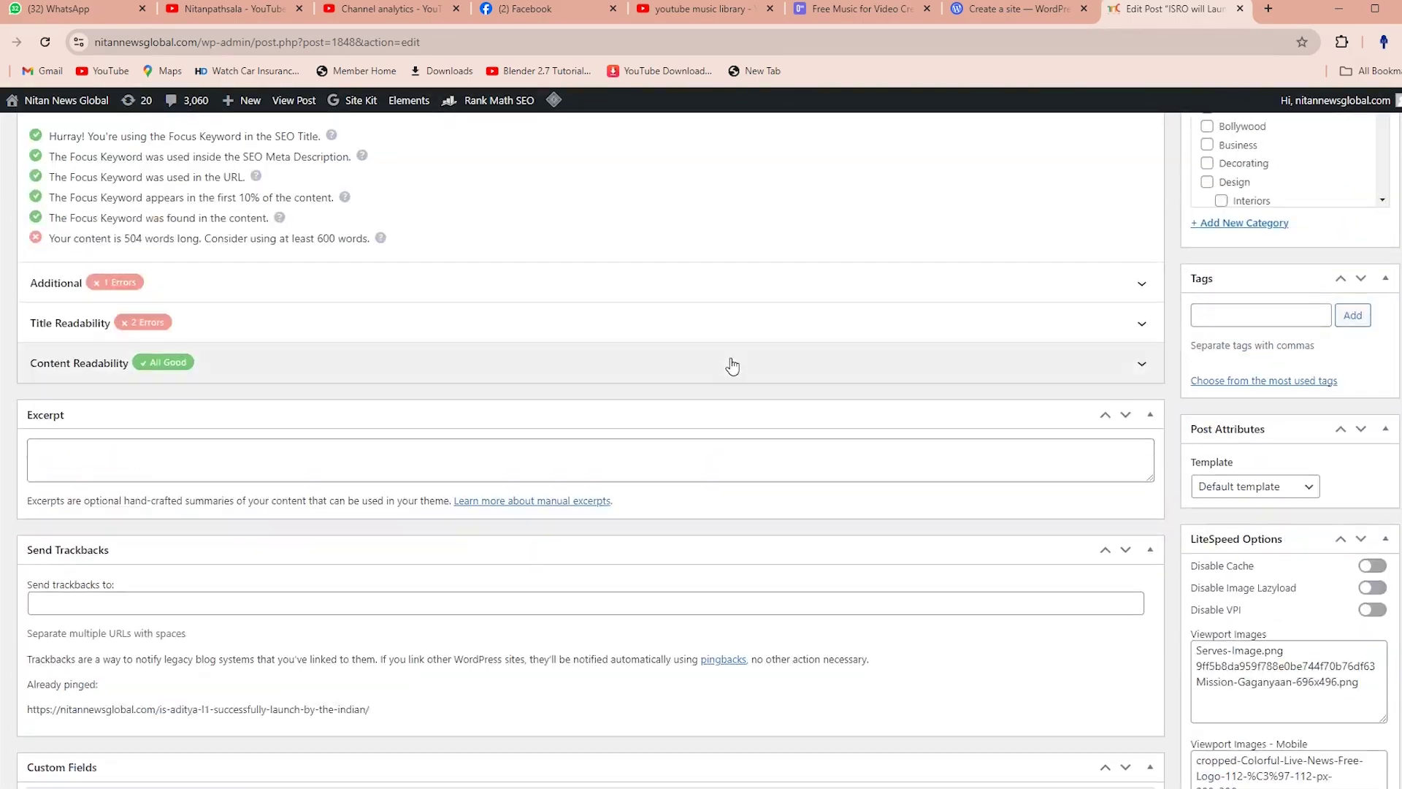
scroll(730, 361, "down", 3)
scroll(731, 362, "up", 20)
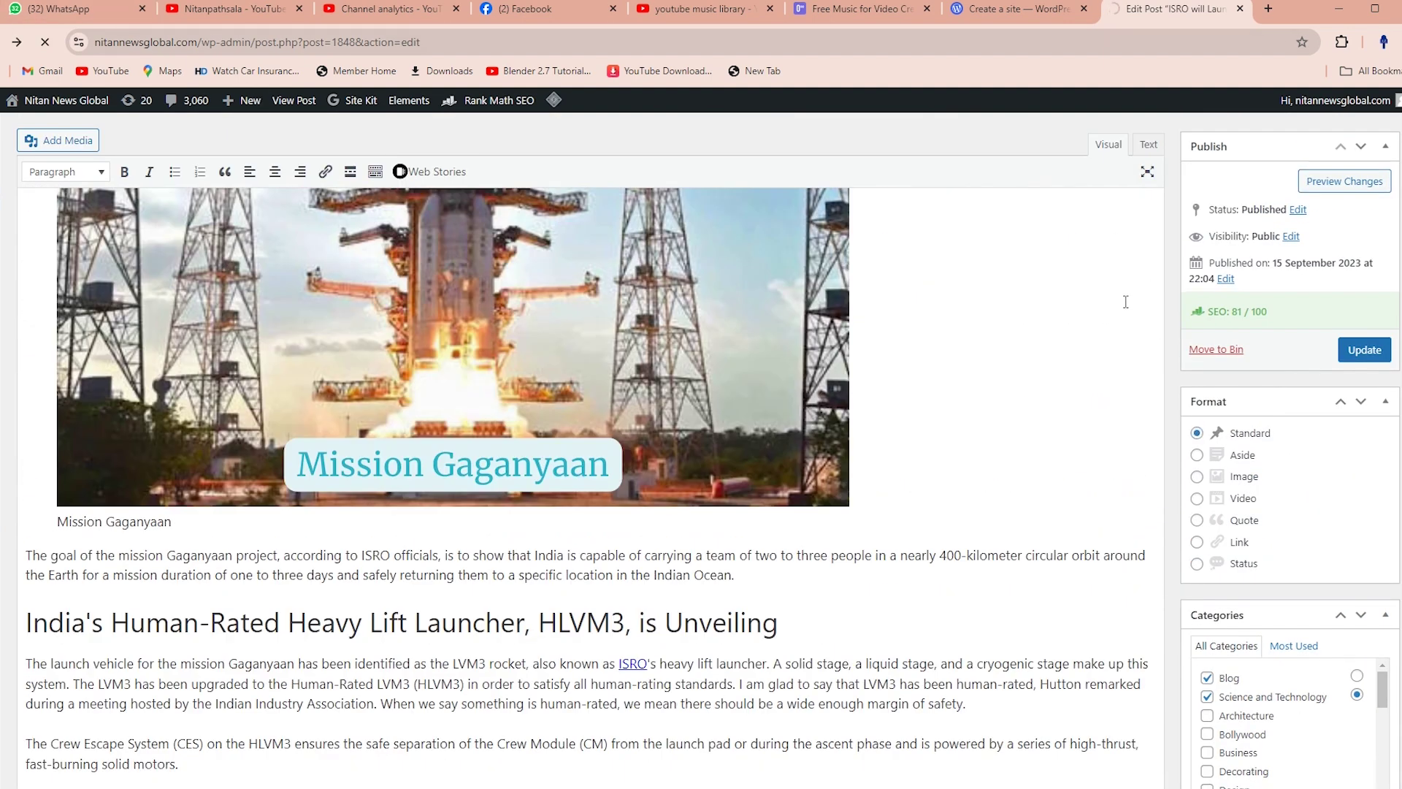
scroll(839, 304, "up", 15)
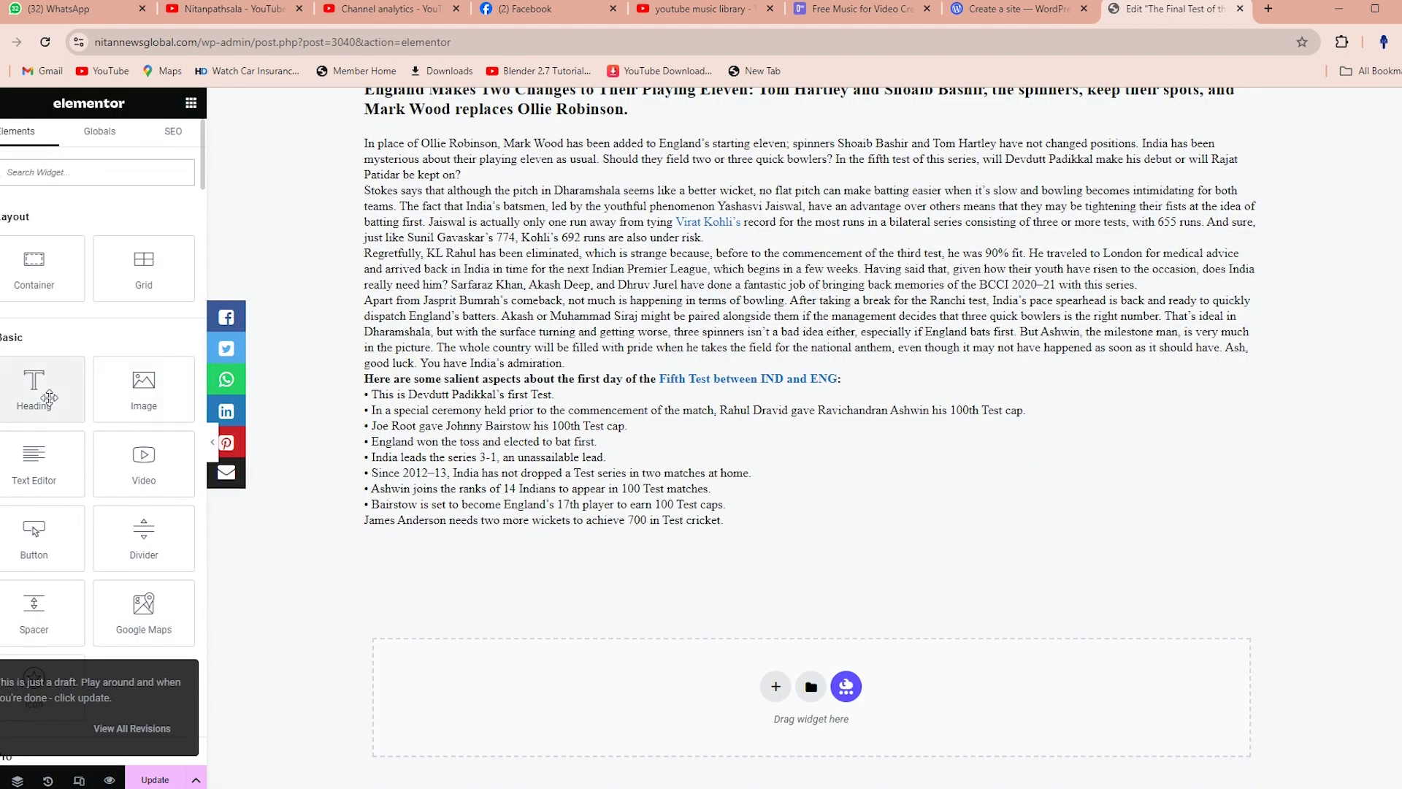
Step: Look through Elementor's available layout, basic and Pro widgets for the cricket post
scroll(148, 503, "down", 2)
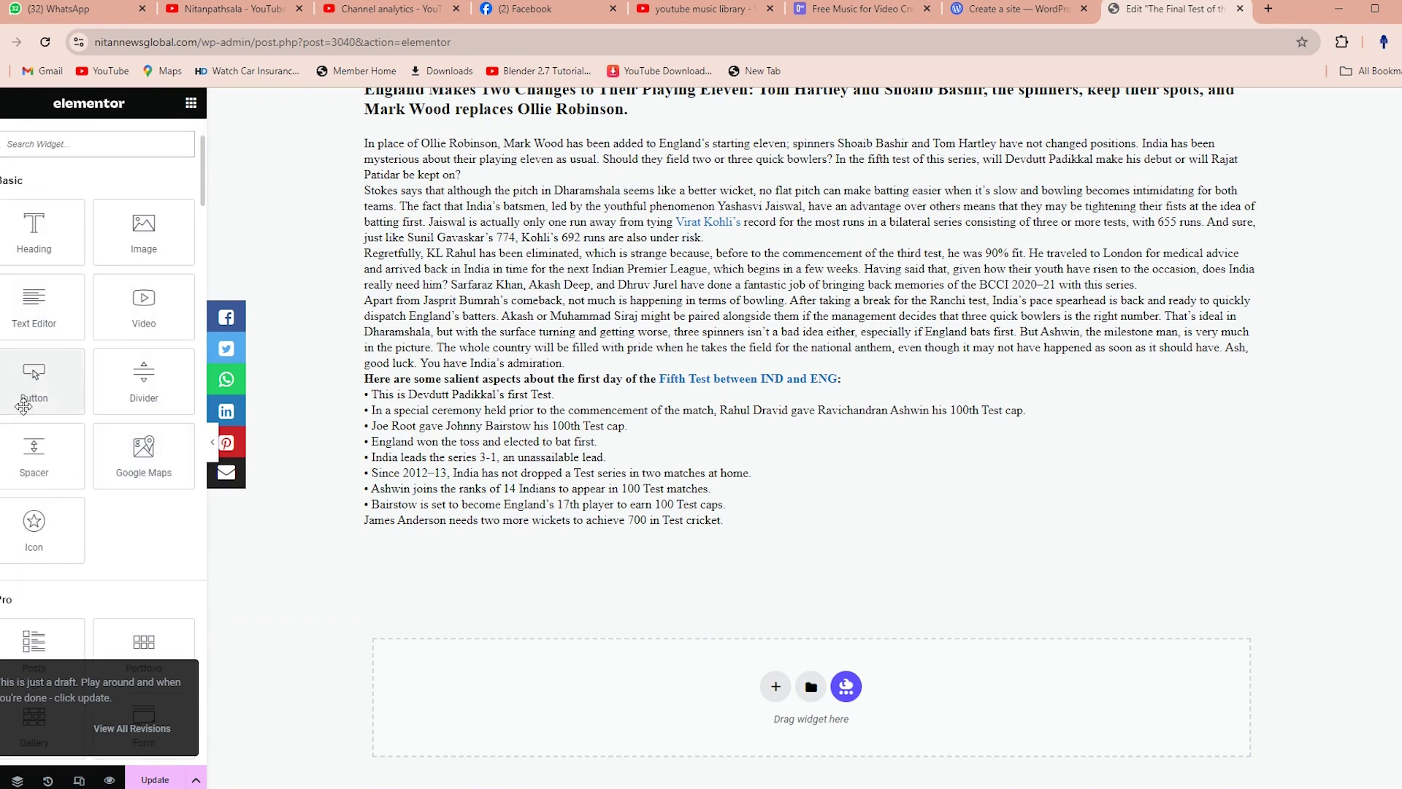
scroll(232, 333, "up", 4)
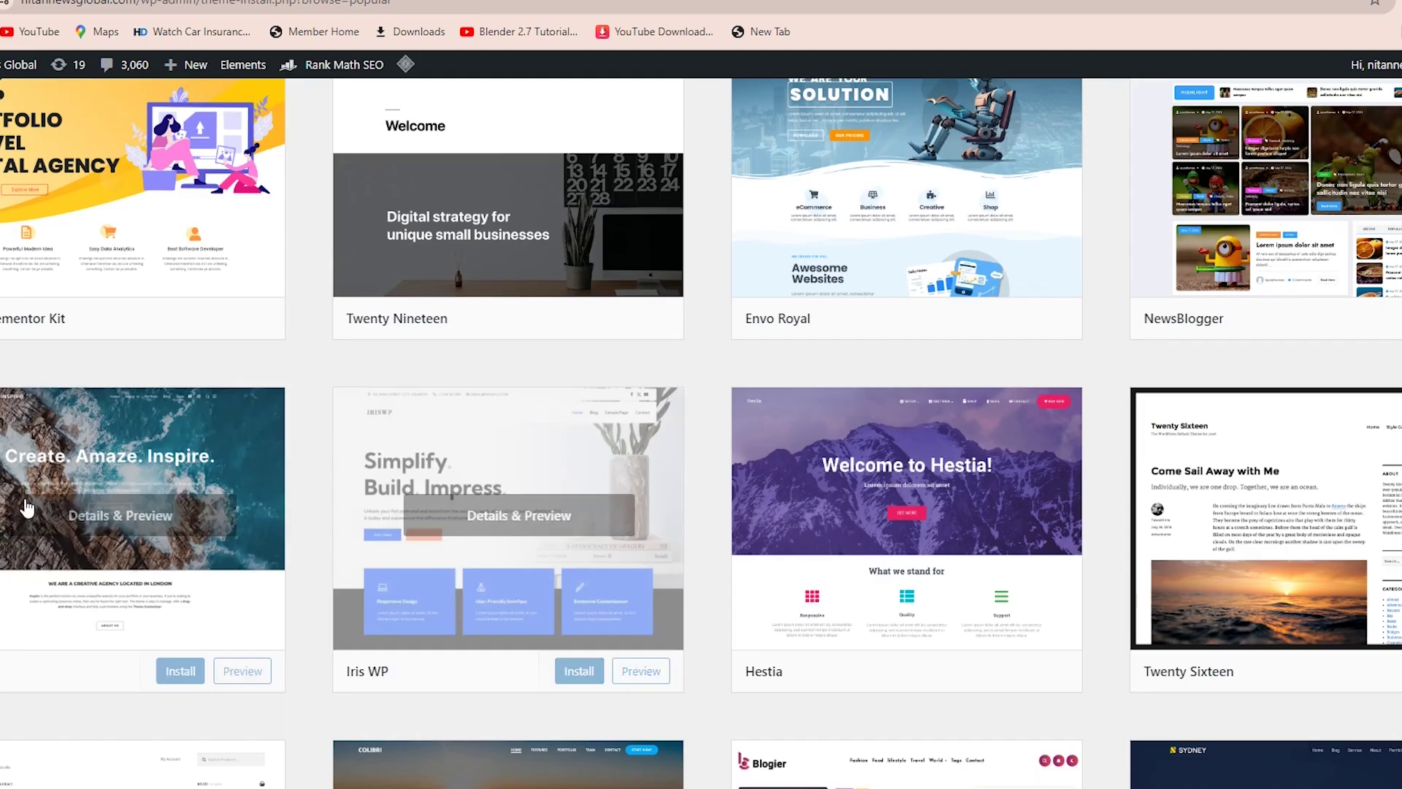
Step: Browse the popular WordPress themes available to install and return to the start of the list
scroll(27, 508, "down", 5)
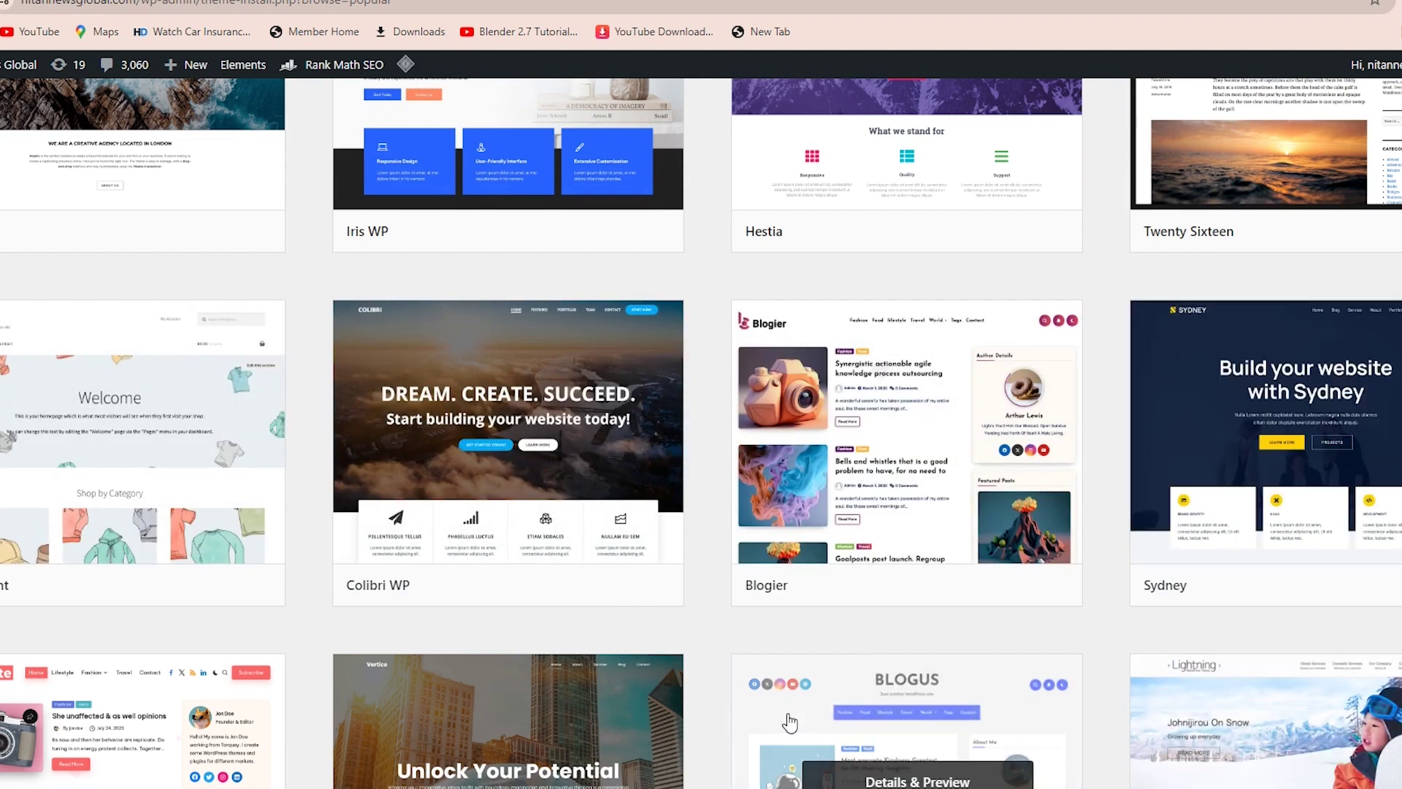
scroll(455, 606, "down", 4)
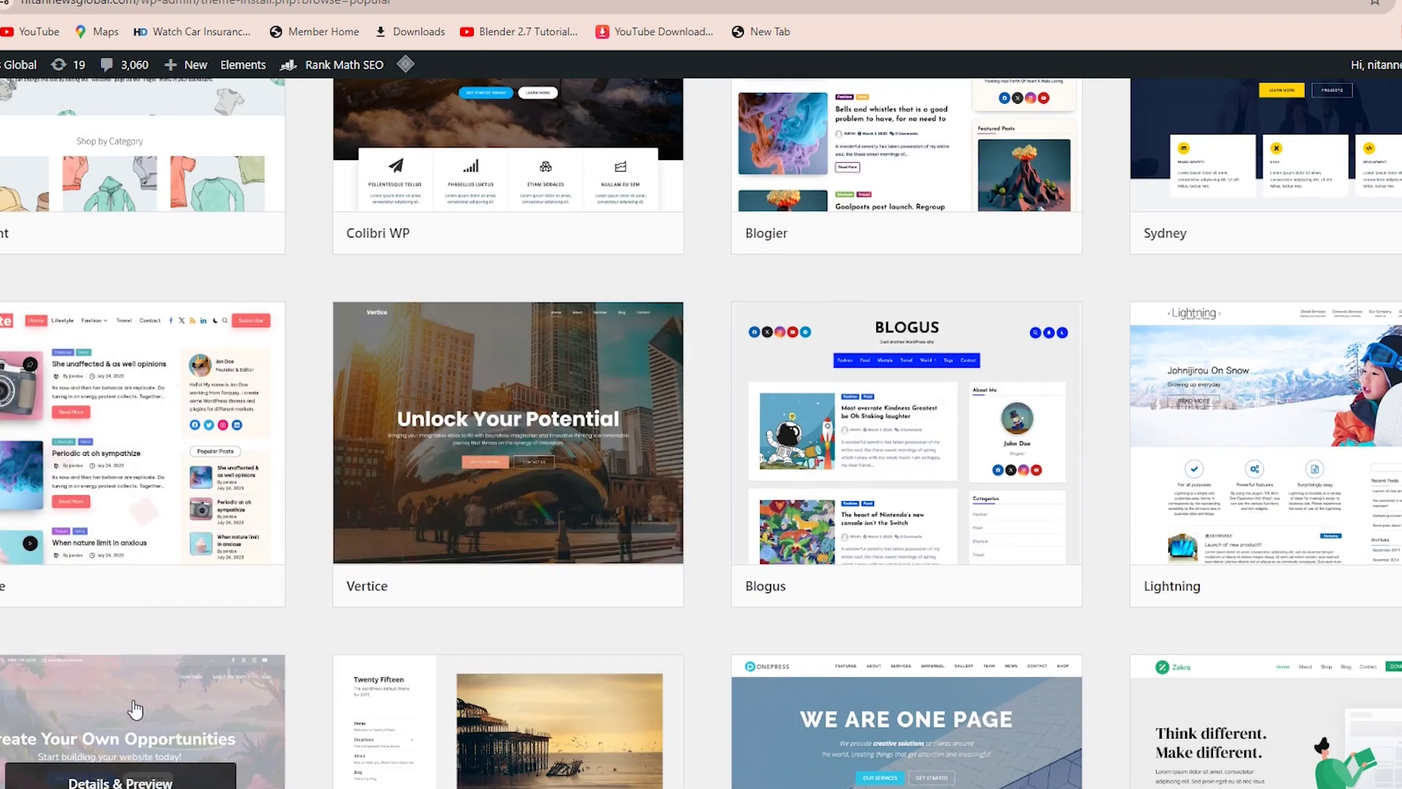
scroll(1315, 752, "up", 7)
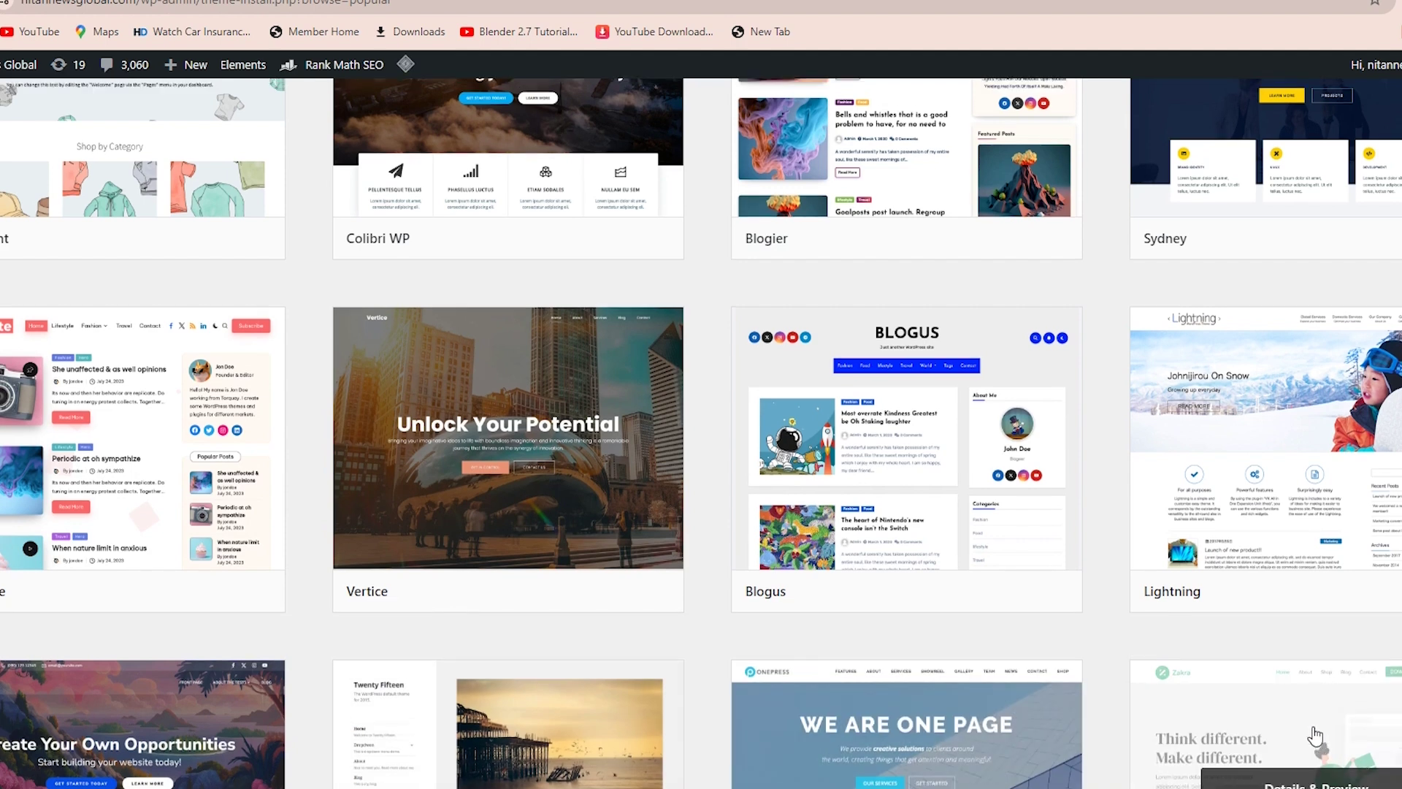
scroll(1353, 705, "up", 15)
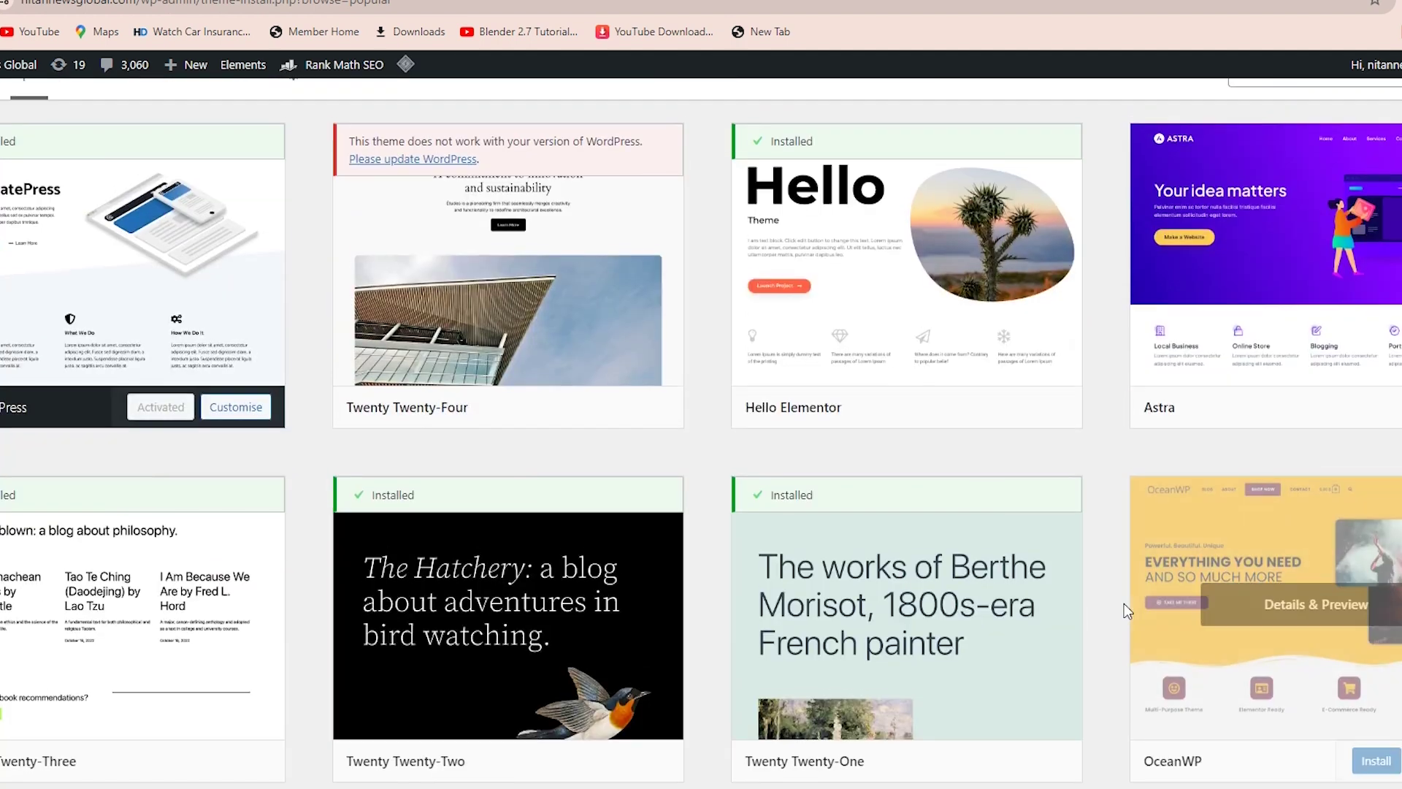
scroll(809, 479, "up", 1)
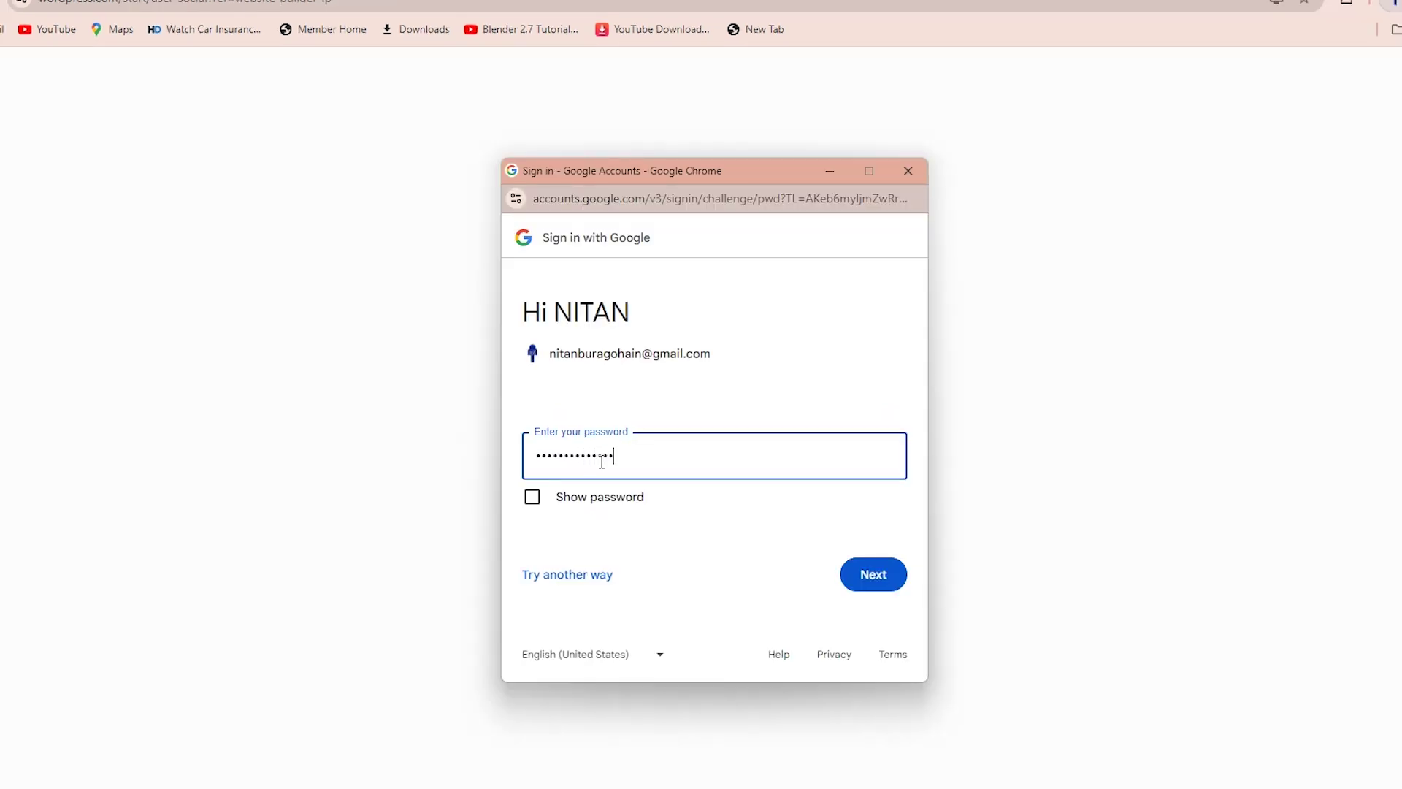
Step: Submit the Google account password and complete the WordPress.com login with the account's e-mail and password
key("Return")
type("•••••••")
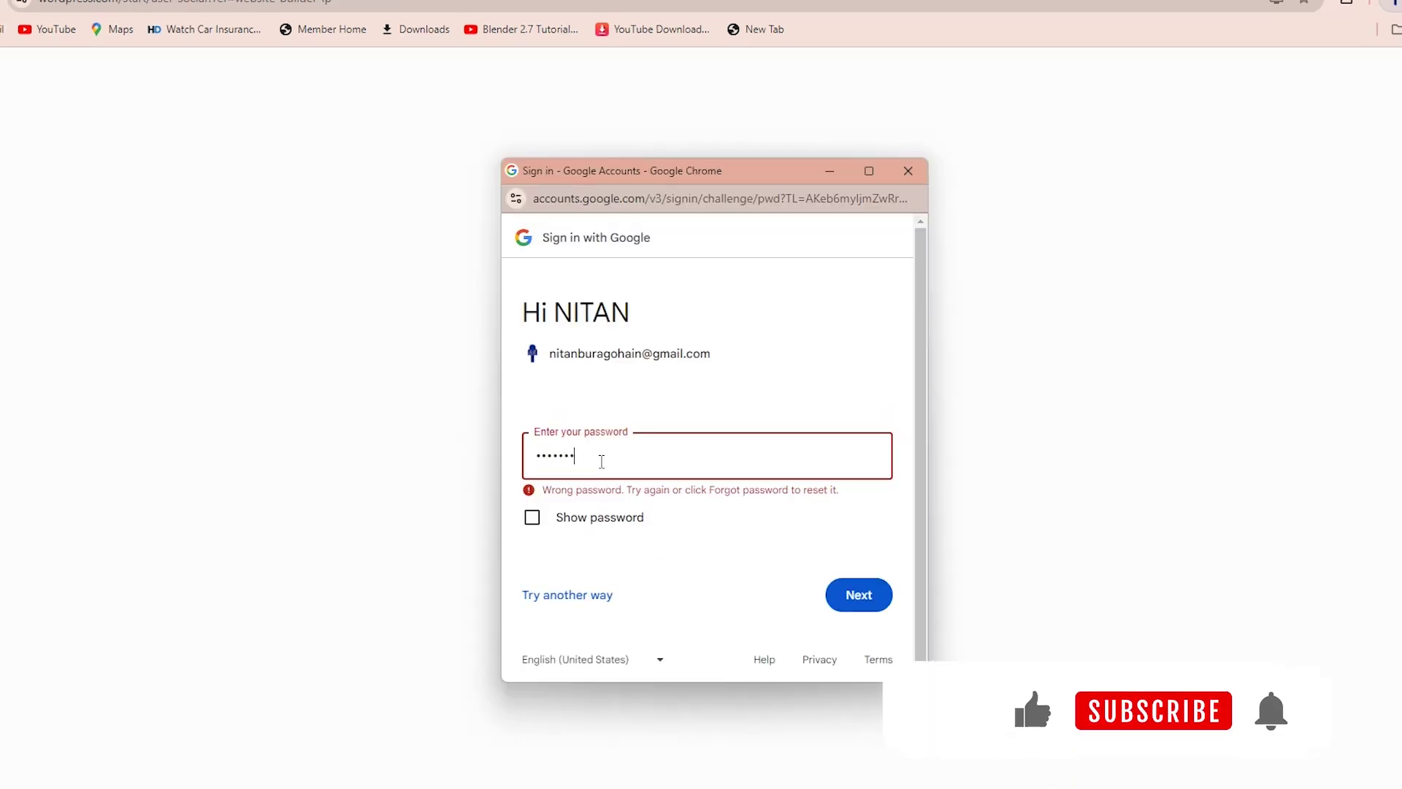
key("Return")
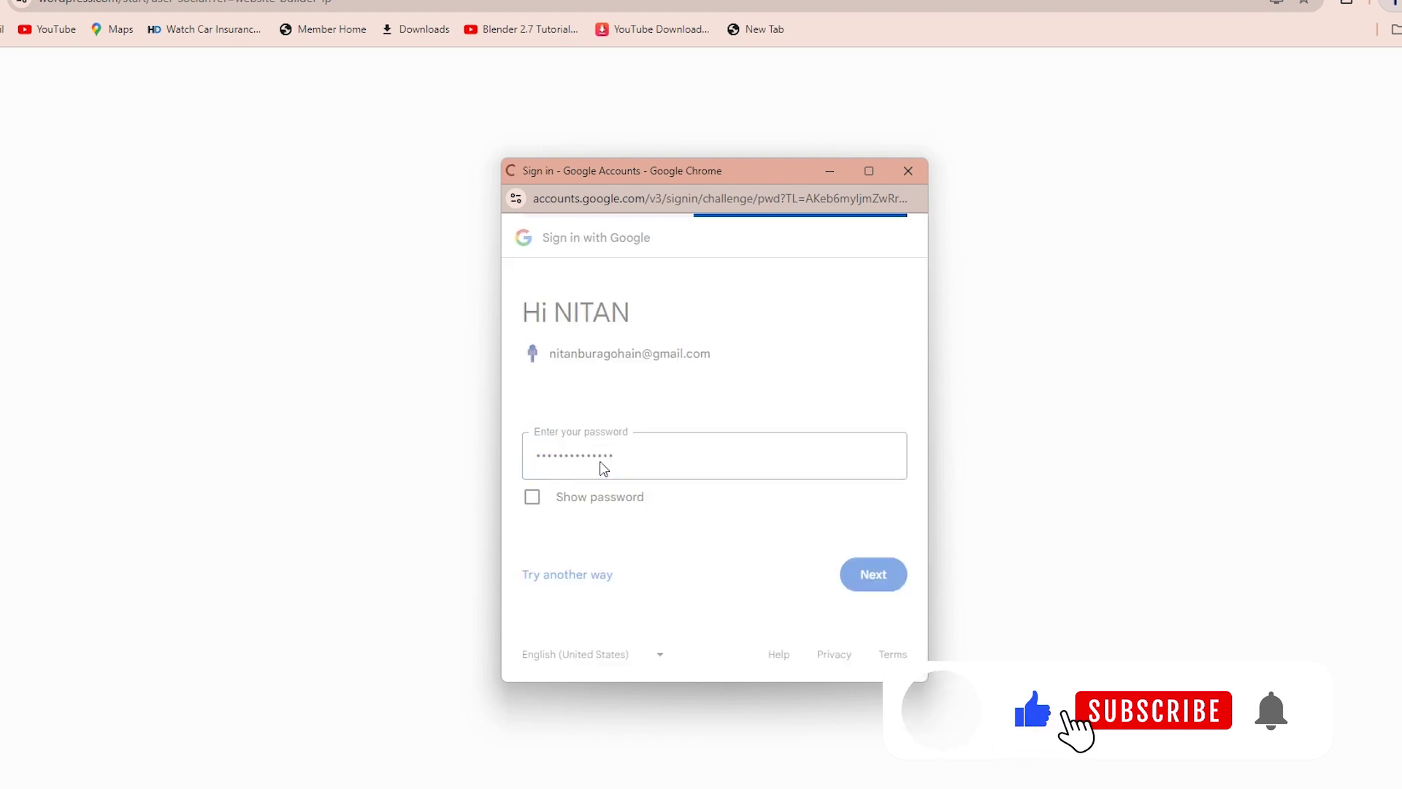
left_click(814, 539)
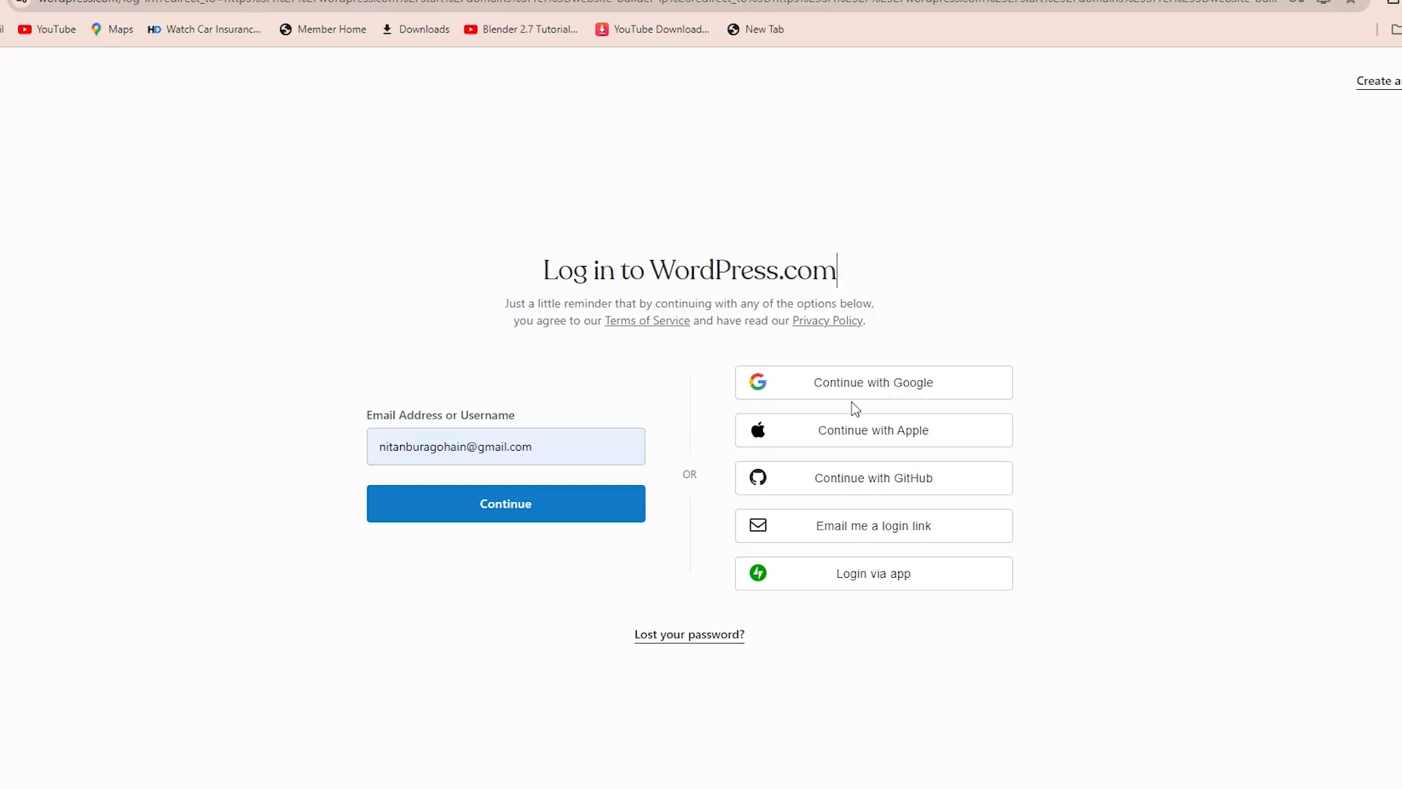
left_click(854, 394)
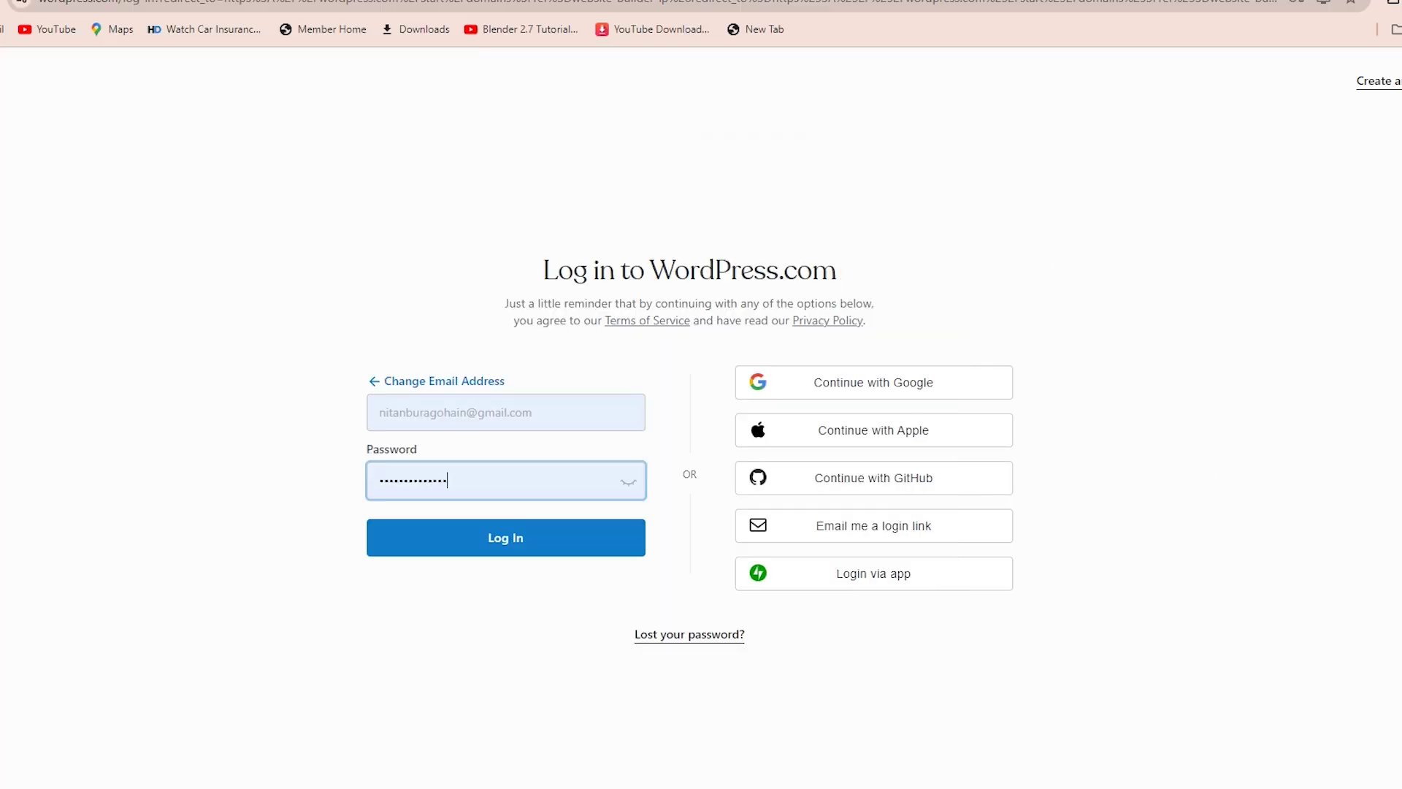
left_click(547, 546)
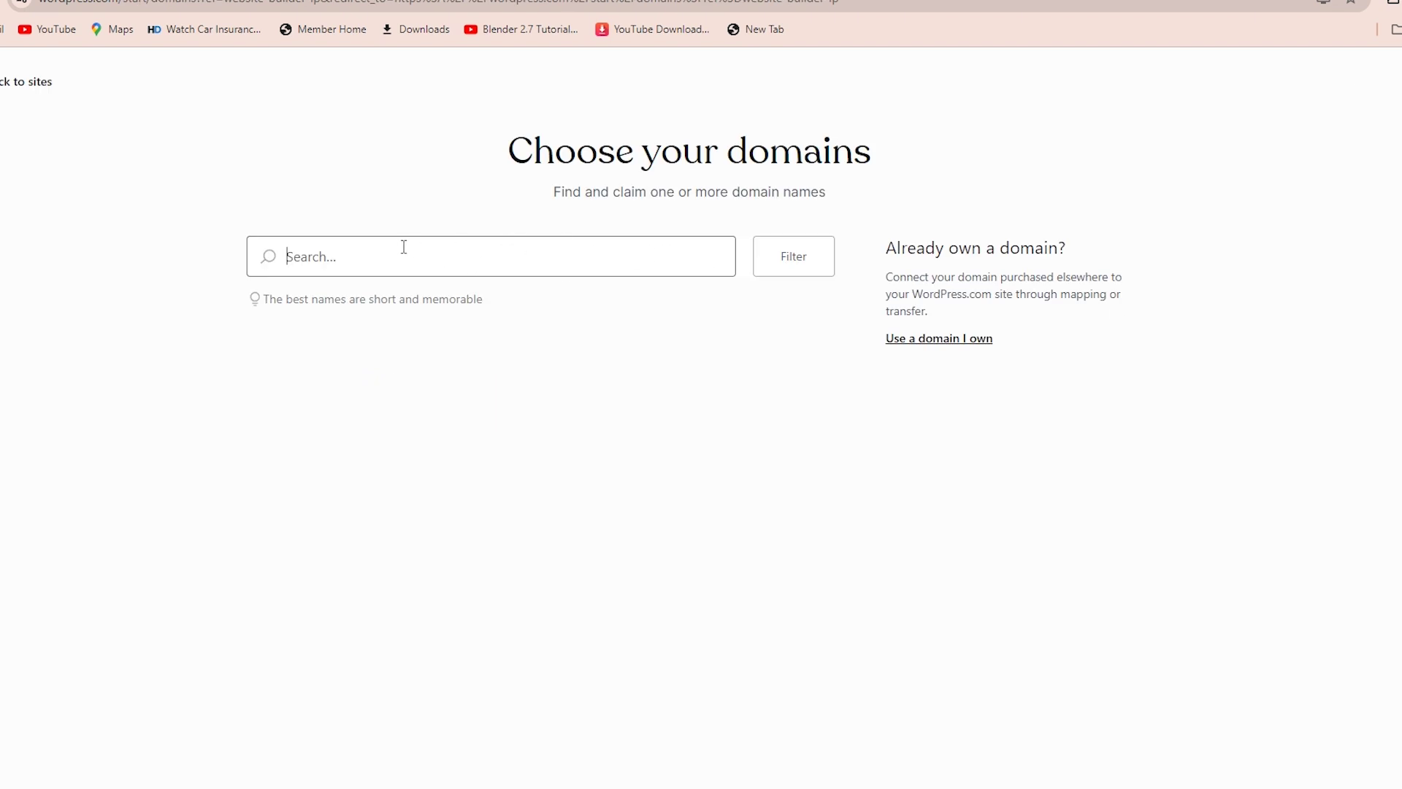
Step: Search for domain names using the site owner's first name and choose the recommended .blog domain
type("nitan")
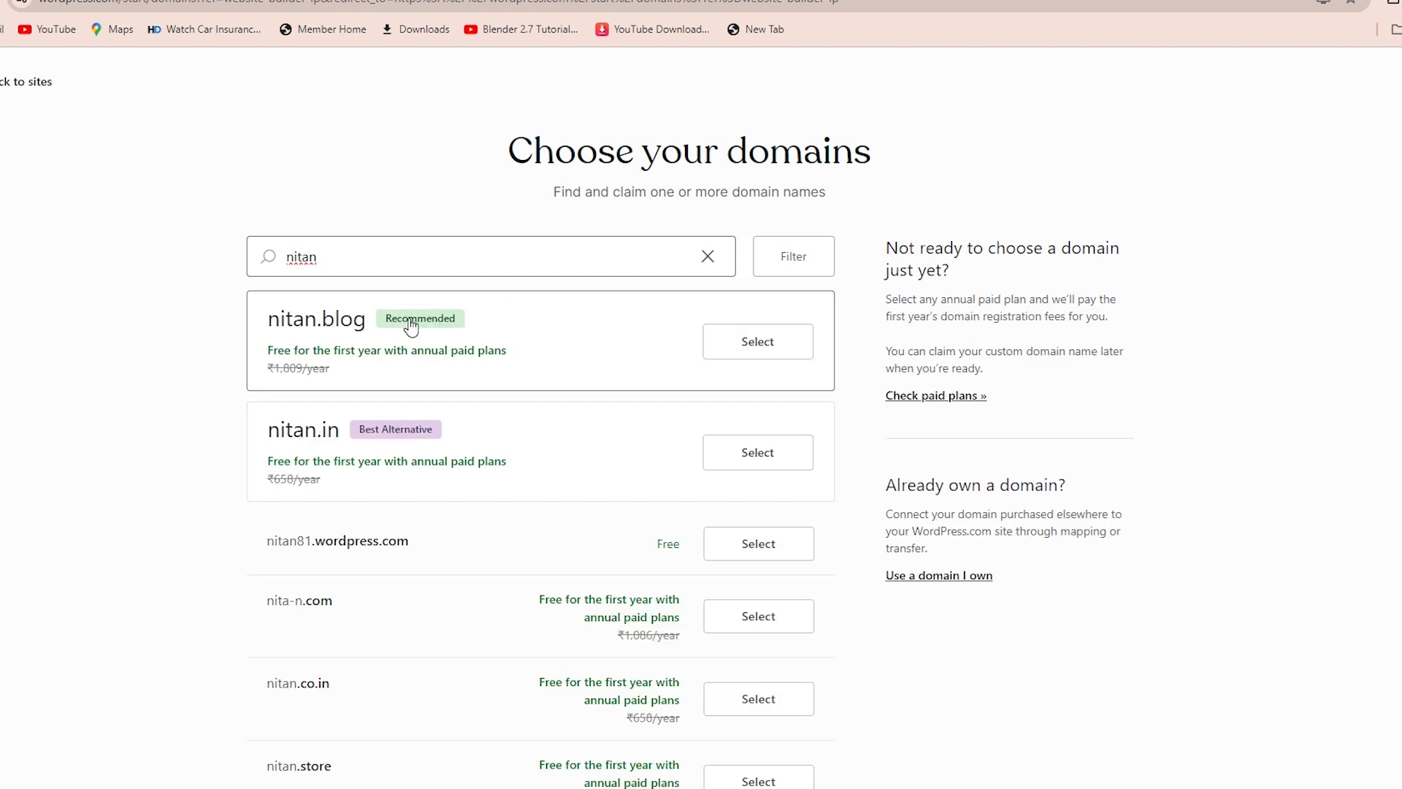
left_click(411, 326)
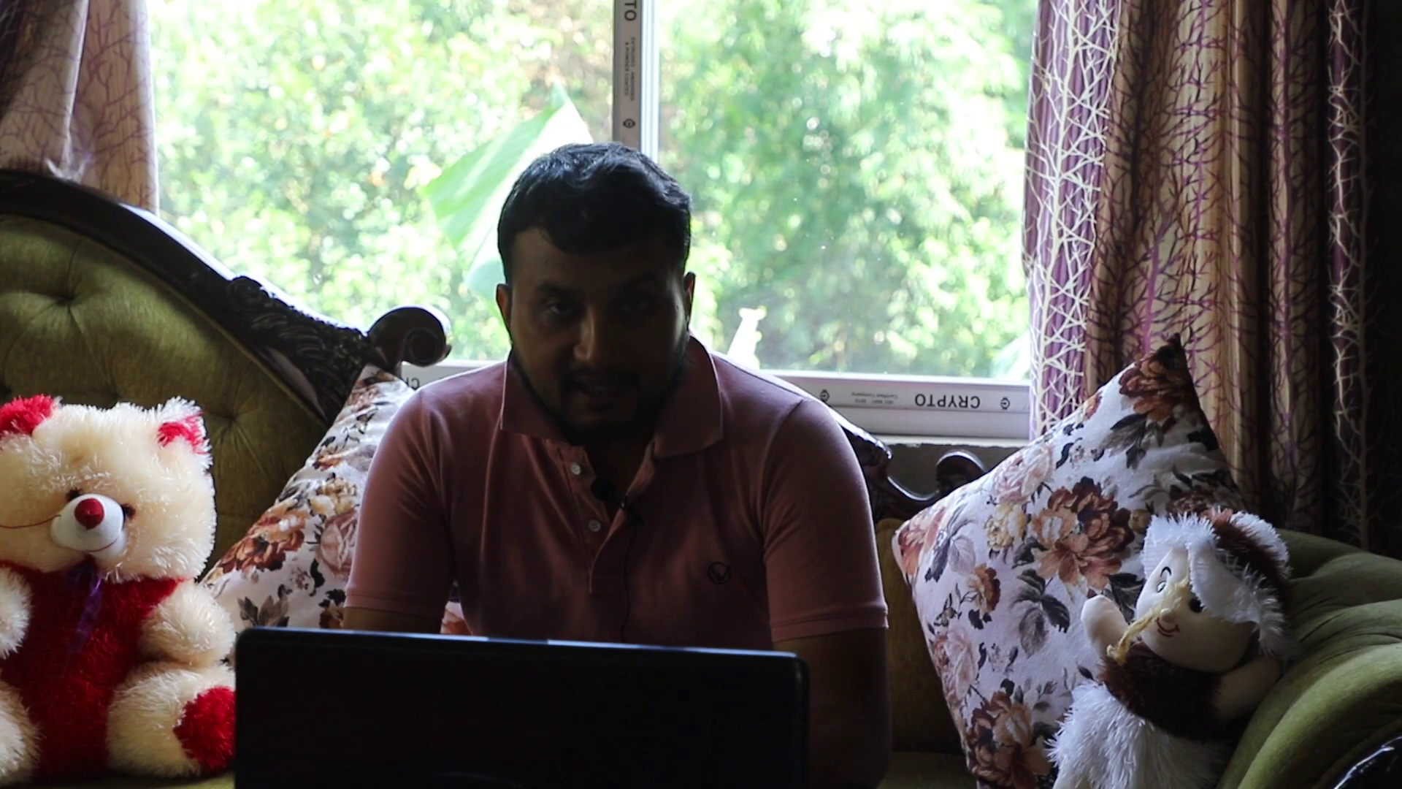